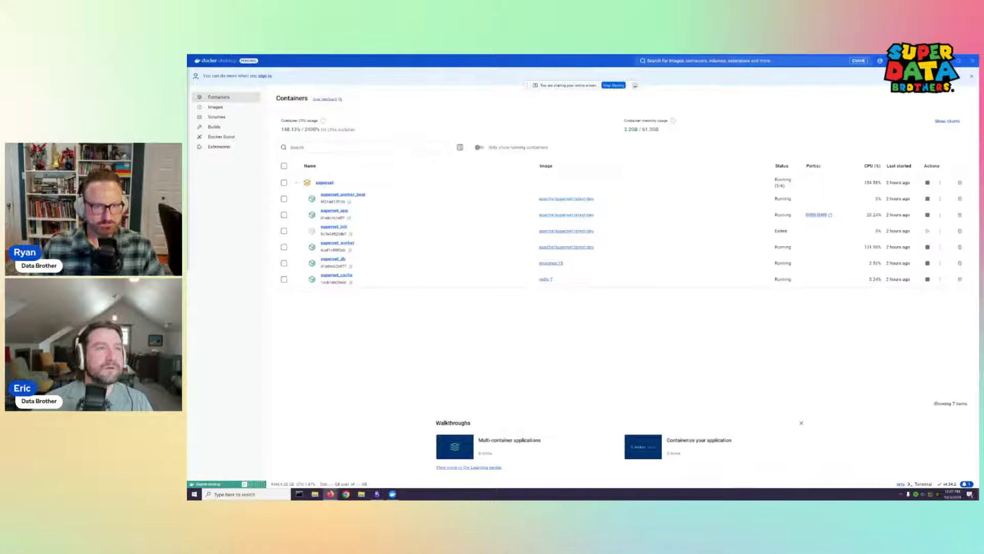
Bring the Superset browser window in front of Docker Desktop's container list
{"action": "key", "text": "alt+Tab"}
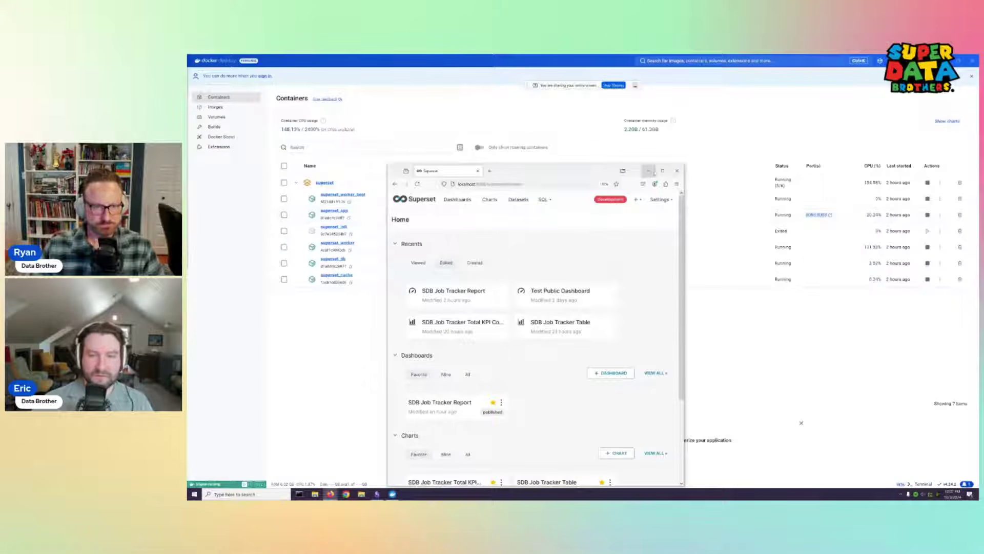
{"action": "left_click", "coordinate": [662, 171]}
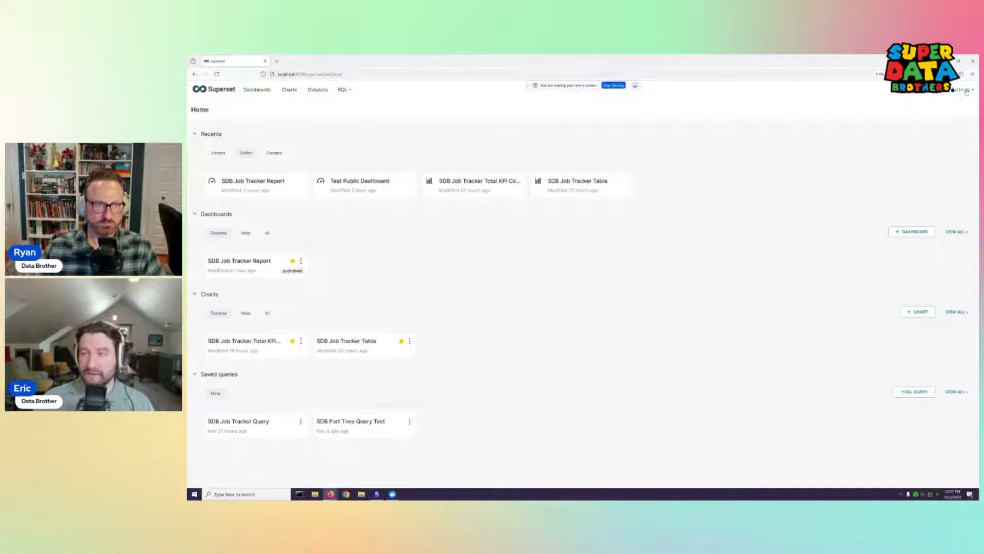
Maximize the browser, collapse and re-expand Recents, and reveal the Settings menu
{"action": "mouse_move", "coordinate": [967, 92]}
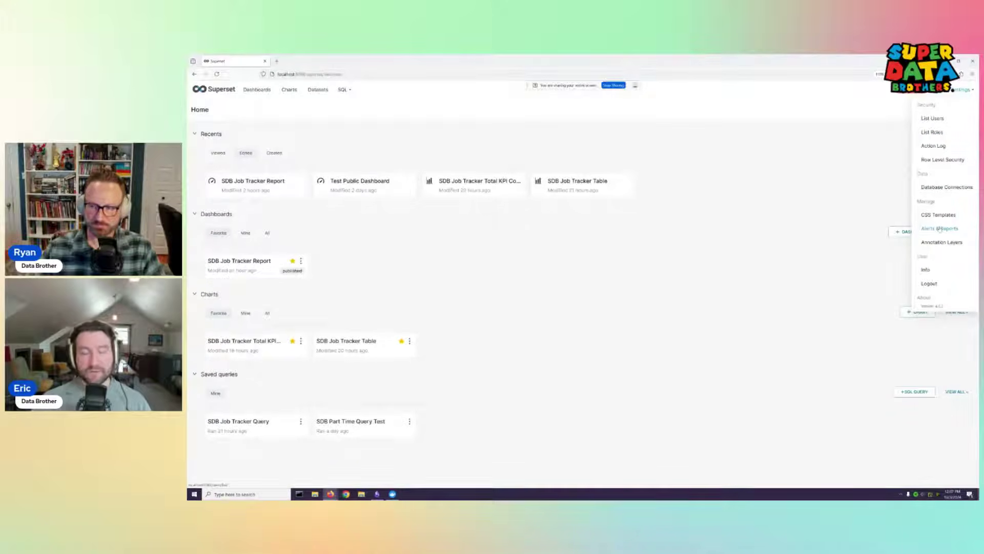
{"action": "left_click", "coordinate": [632, 131]}
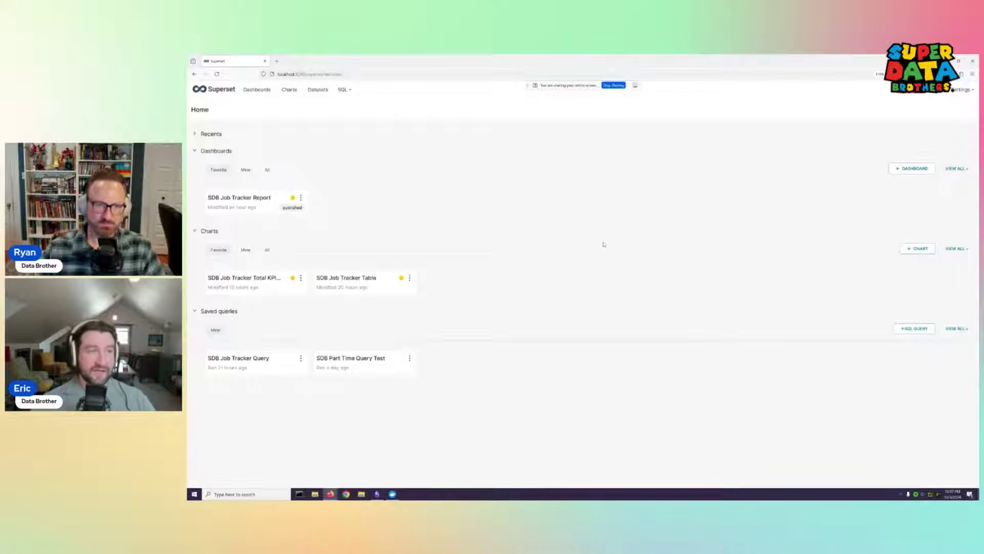
{"action": "left_click", "coordinate": [218, 136]}
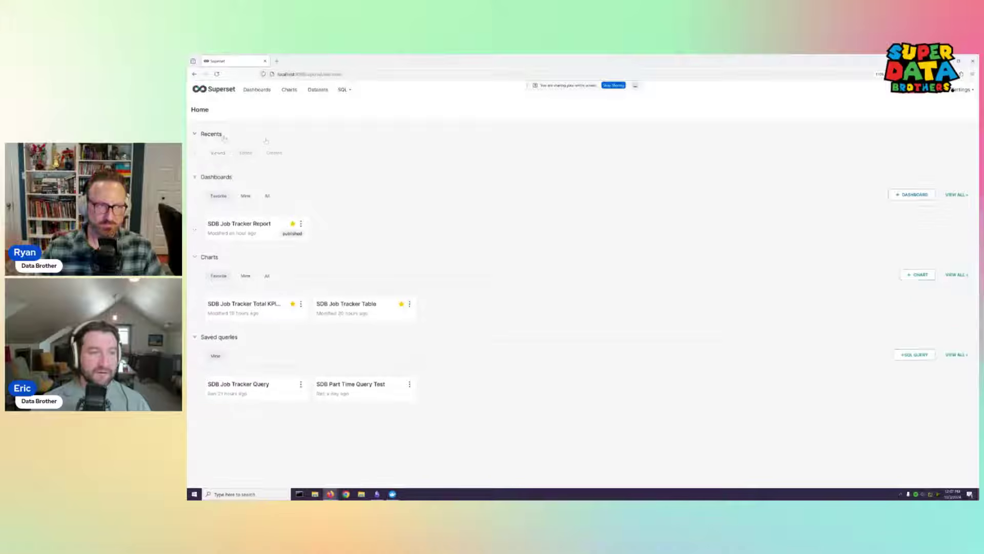
{"action": "mouse_move", "coordinate": [349, 90]}
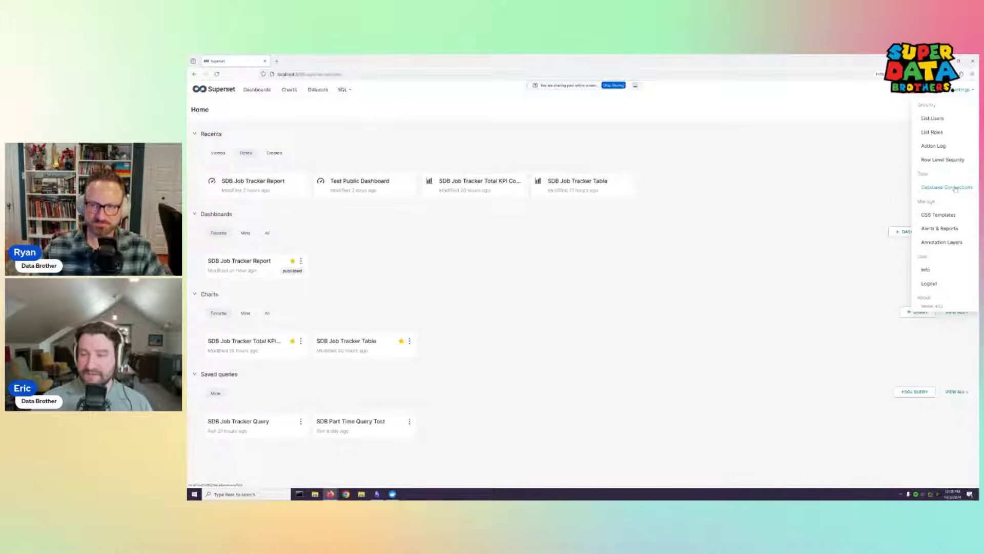
Go to Settings > Database Connections and start a new connection with + Database
{"action": "left_click", "coordinate": [946, 187]}
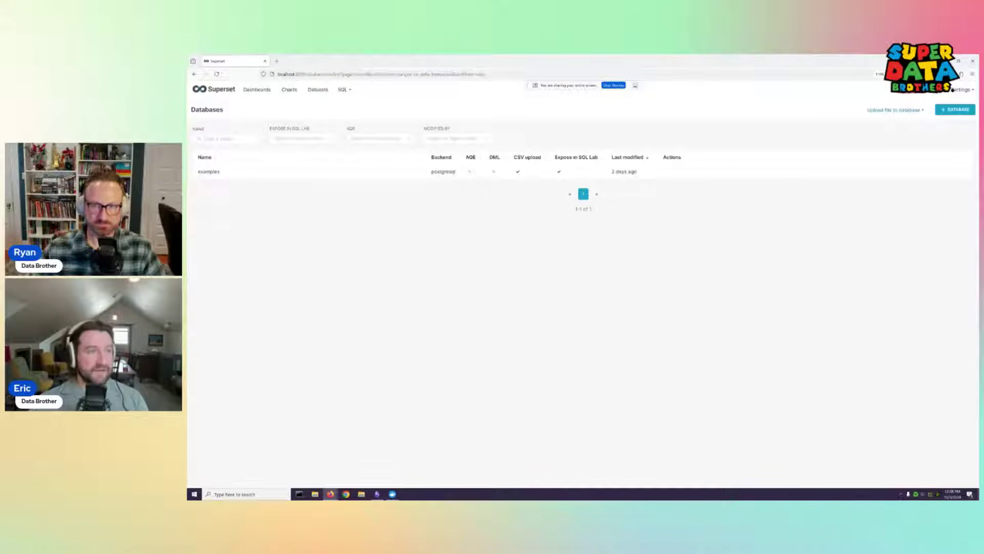
{"action": "double_click", "coordinate": [446, 172]}
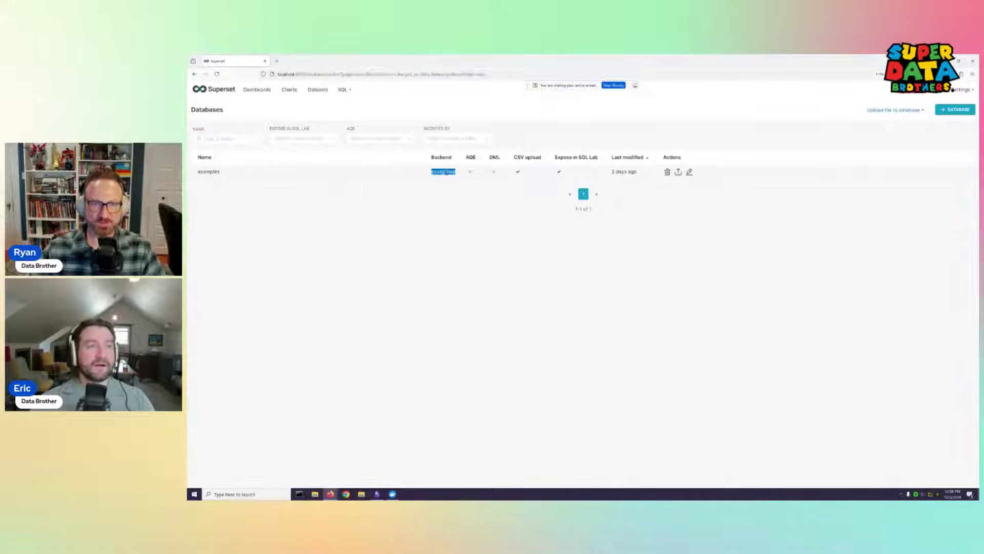
{"action": "left_click", "coordinate": [955, 109]}
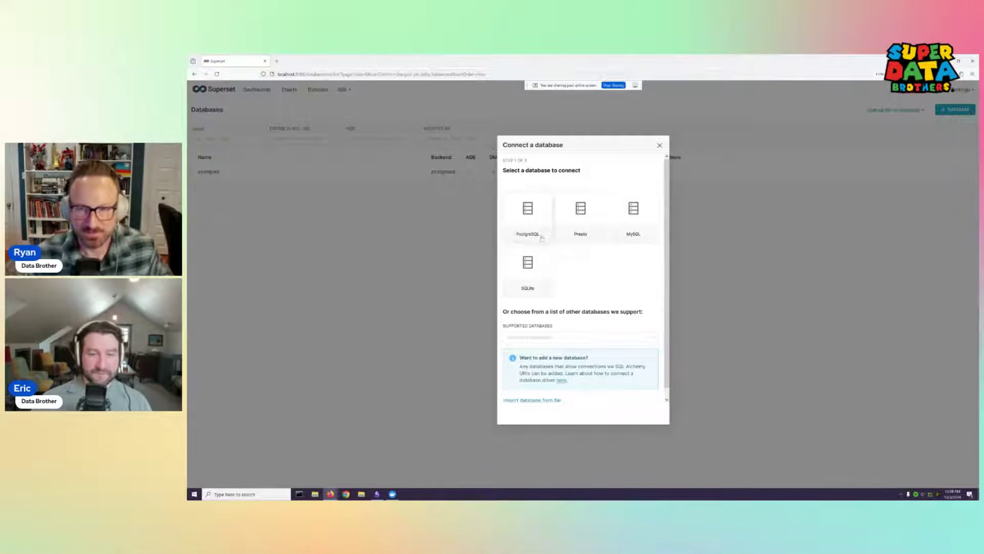
Select Other from the bottom of the Supported Databases list
{"action": "scroll", "coordinate": [635, 270], "scroll_direction": "down", "scroll_amount": 1}
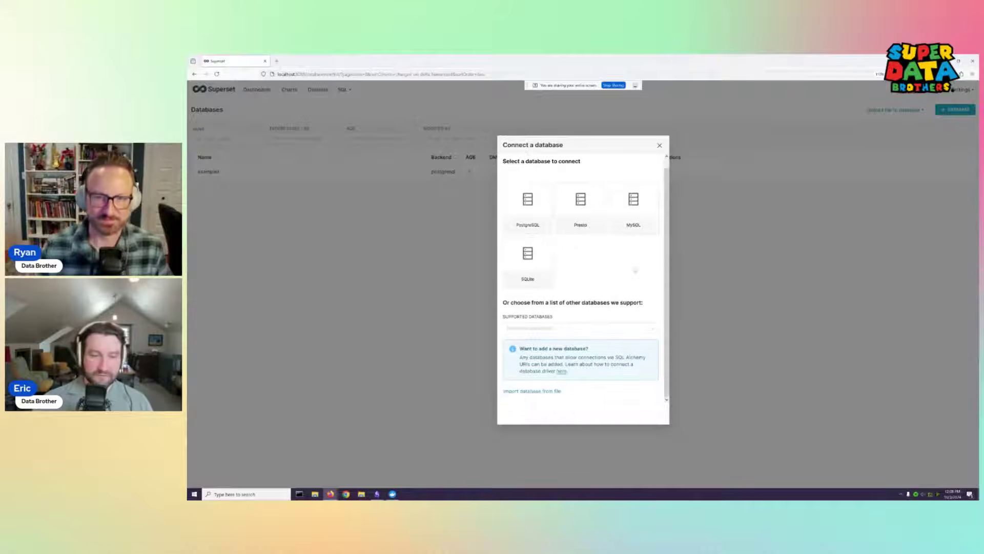
{"action": "left_click", "coordinate": [578, 328]}
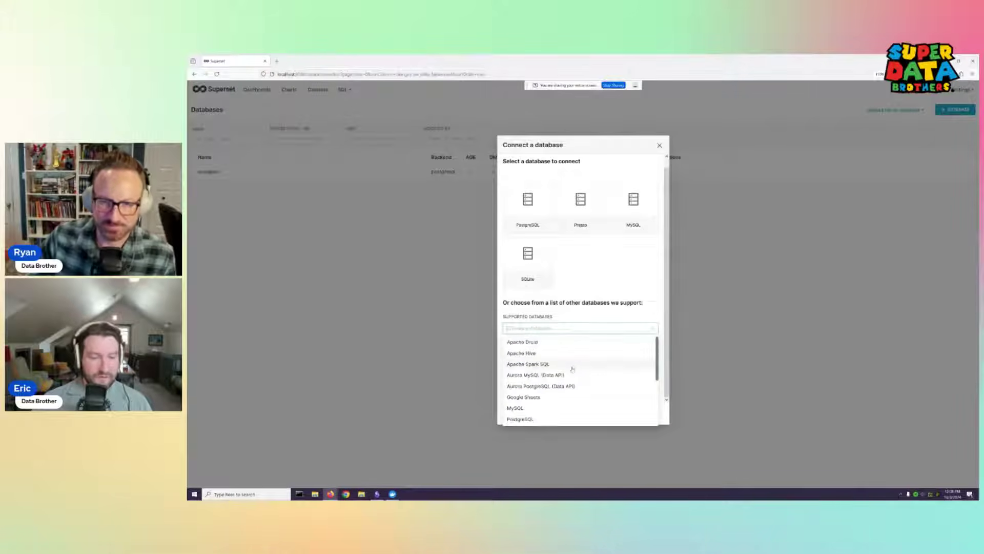
{"action": "scroll", "coordinate": [577, 369], "scroll_direction": "down", "scroll_amount": 1}
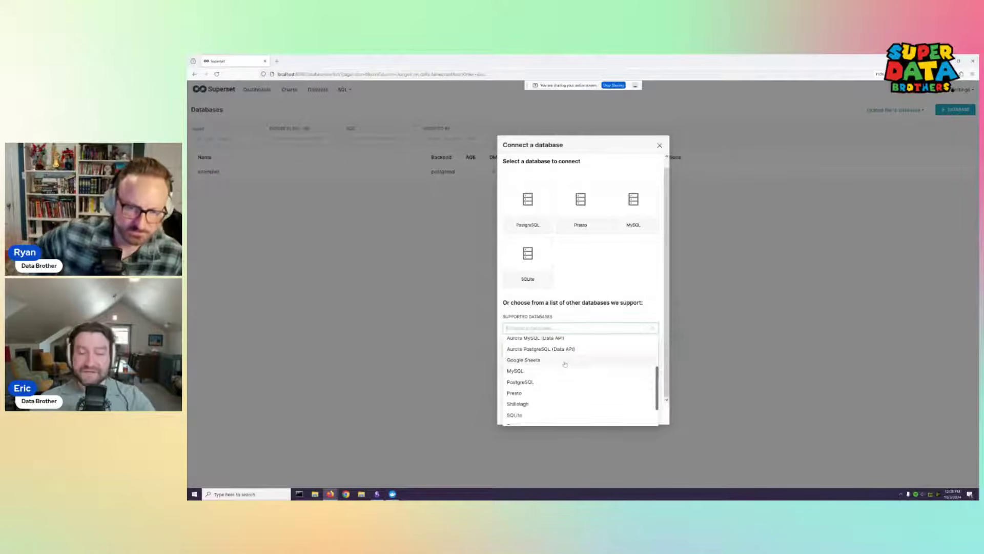
{"action": "scroll", "coordinate": [564, 390], "scroll_direction": "down", "scroll_amount": 1}
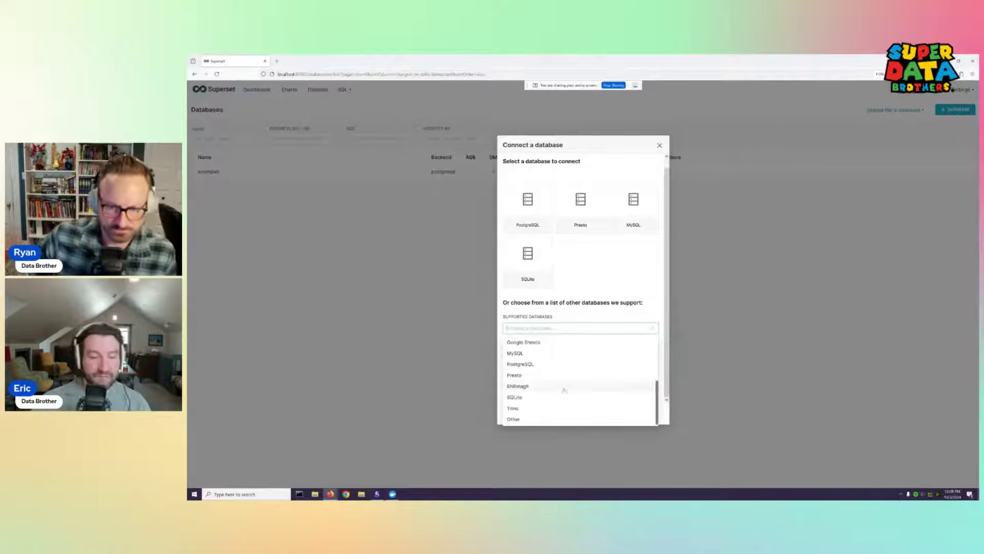
{"action": "left_click", "coordinate": [517, 419]}
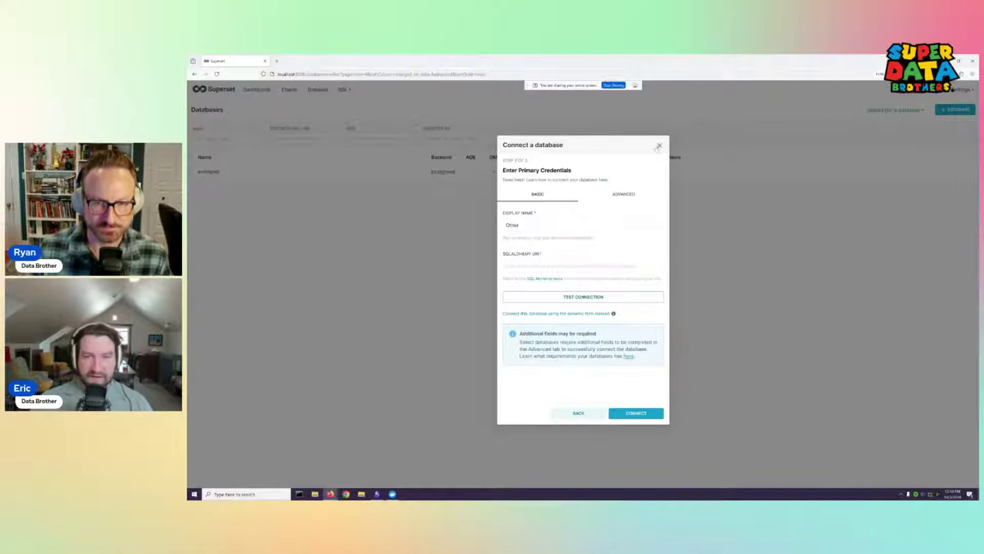
Switch to ADVANCED and expand its SQL Lab settings section
{"action": "left_click", "coordinate": [626, 193]}
{"action": "left_click", "coordinate": [584, 213]}
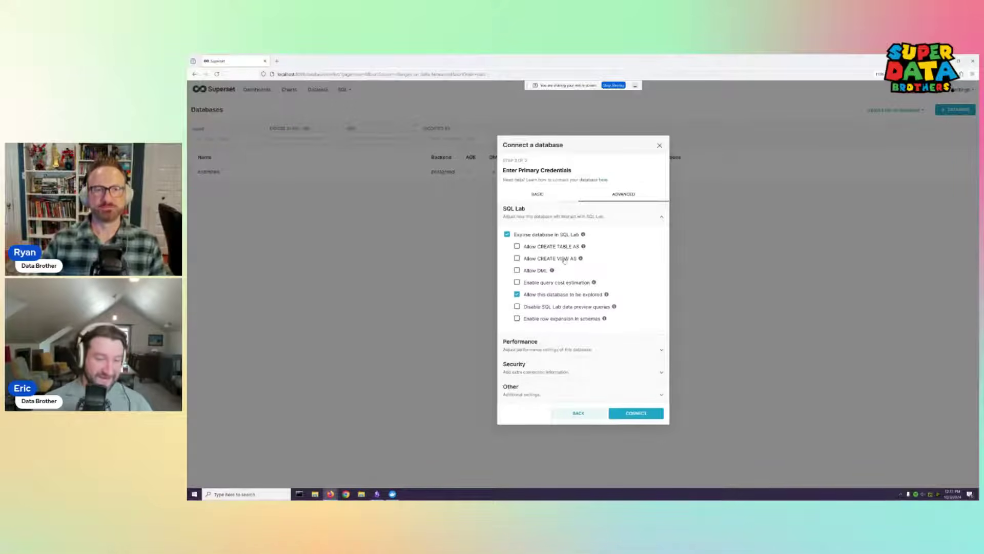
Expand the Performance and Security settings to review them, then collapse Security
{"action": "left_click", "coordinate": [601, 352]}
{"action": "scroll", "coordinate": [616, 305], "scroll_direction": "down", "scroll_amount": 3}
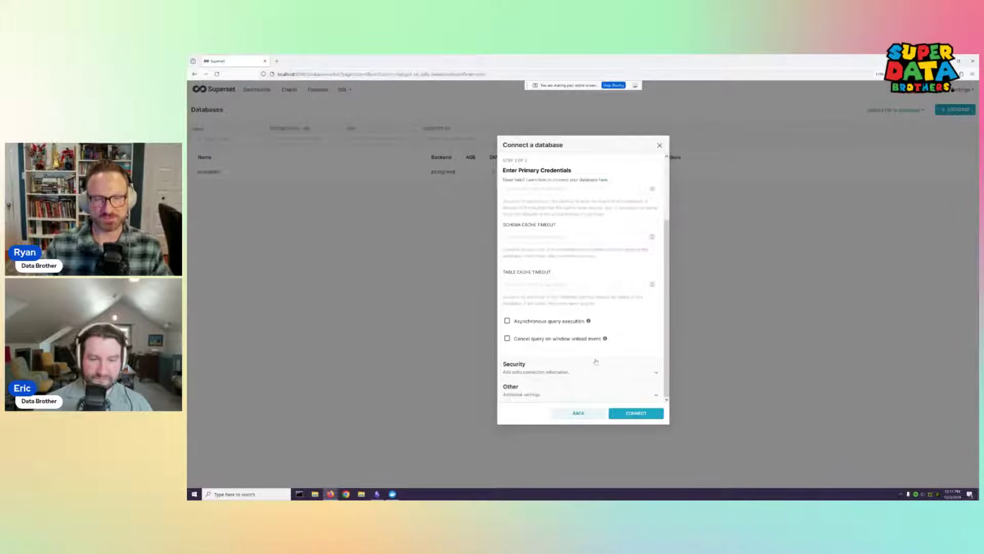
{"action": "scroll", "coordinate": [595, 361], "scroll_direction": "up", "scroll_amount": 1}
{"action": "scroll", "coordinate": [602, 343], "scroll_direction": "down", "scroll_amount": 1}
{"action": "left_click", "coordinate": [604, 376]}
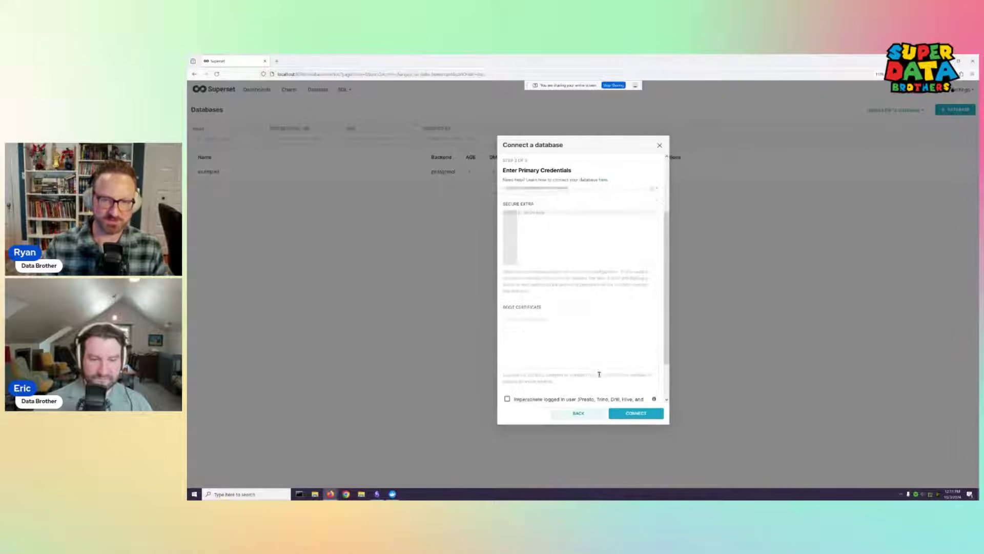
{"action": "scroll", "coordinate": [600, 335], "scroll_direction": "up", "scroll_amount": 2}
{"action": "left_click", "coordinate": [635, 255]}
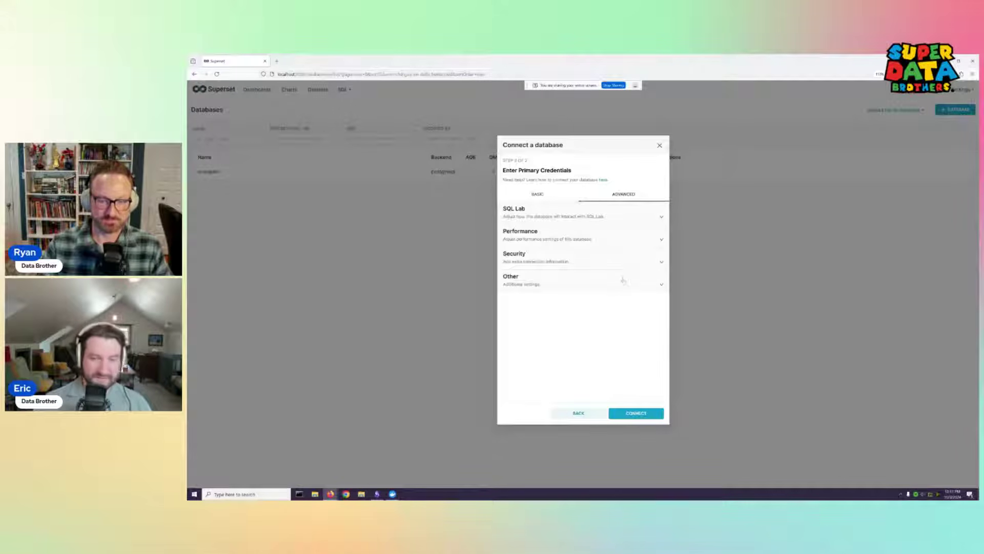
Review the Other settings group, collapse it, and return to the BASIC fields
{"action": "left_click", "coordinate": [617, 286]}
{"action": "scroll", "coordinate": [616, 287], "scroll_direction": "down", "scroll_amount": 2}
{"action": "scroll", "coordinate": [617, 288], "scroll_direction": "up", "scroll_amount": 2}
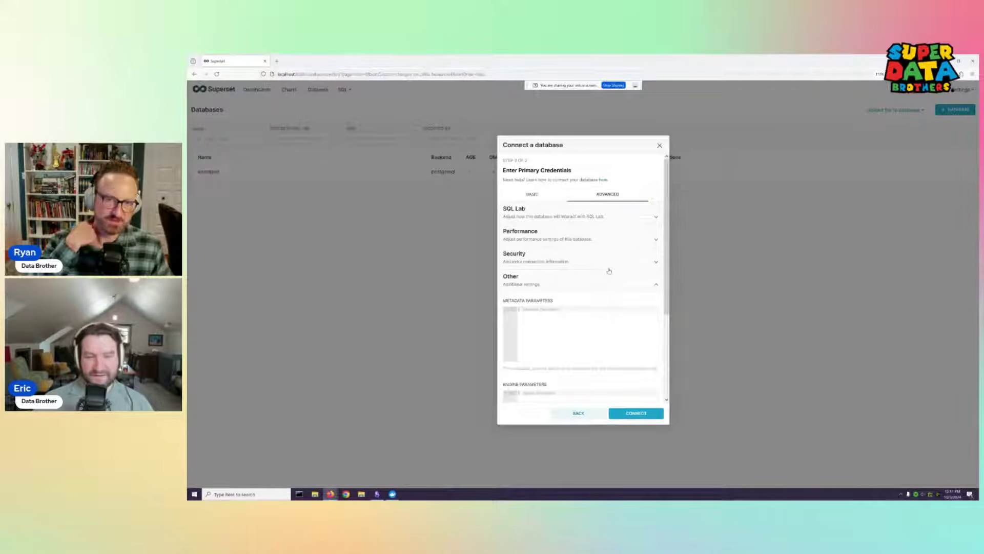
{"action": "scroll", "coordinate": [607, 278], "scroll_direction": "down", "scroll_amount": 1}
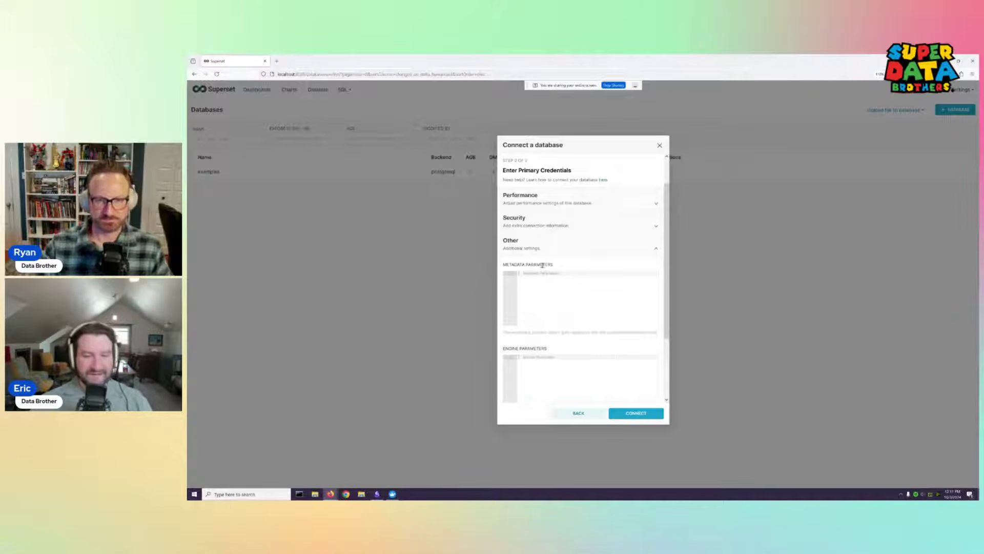
{"action": "scroll", "coordinate": [552, 351], "scroll_direction": "up", "scroll_amount": 2}
{"action": "left_click", "coordinate": [572, 283]}
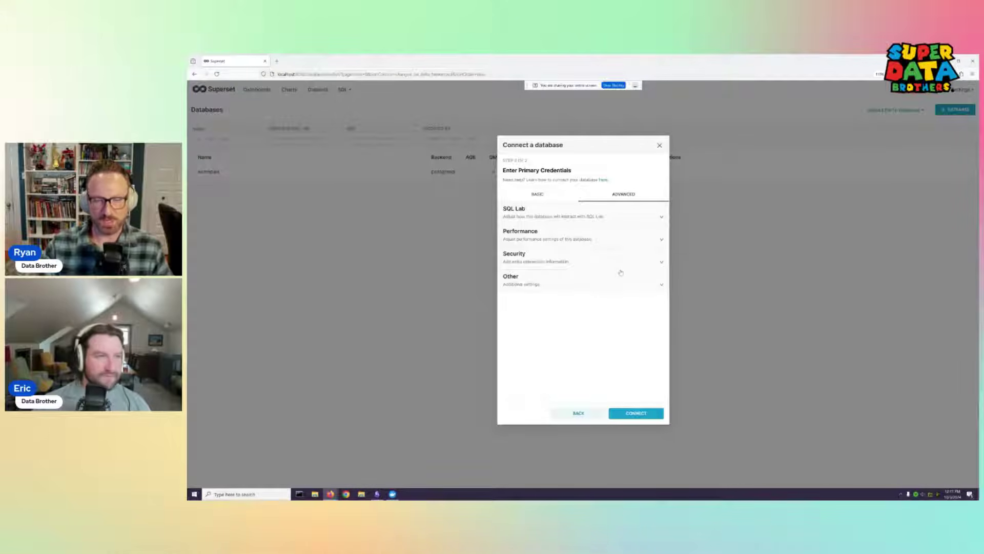
{"action": "left_click", "coordinate": [546, 201]}
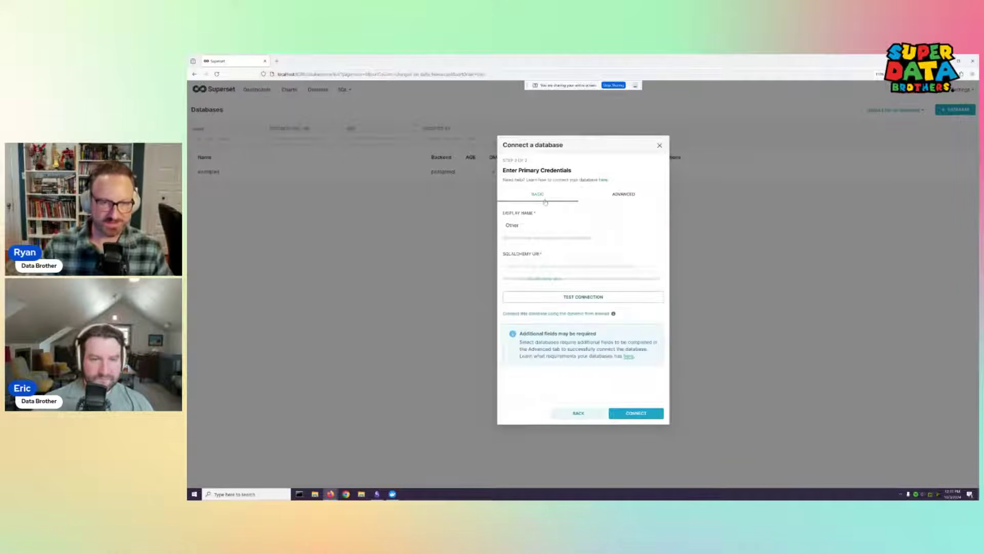
Toggle ADVANCED and BASIC, then close Connect a database without adding a connection
{"action": "left_click", "coordinate": [622, 196]}
{"action": "left_click", "coordinate": [555, 191]}
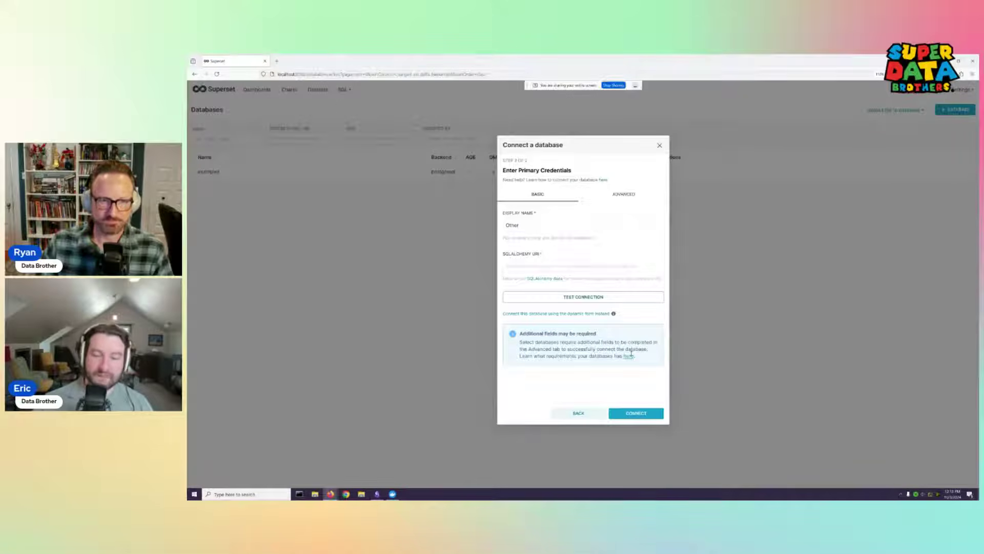
{"action": "left_click", "coordinate": [661, 145]}
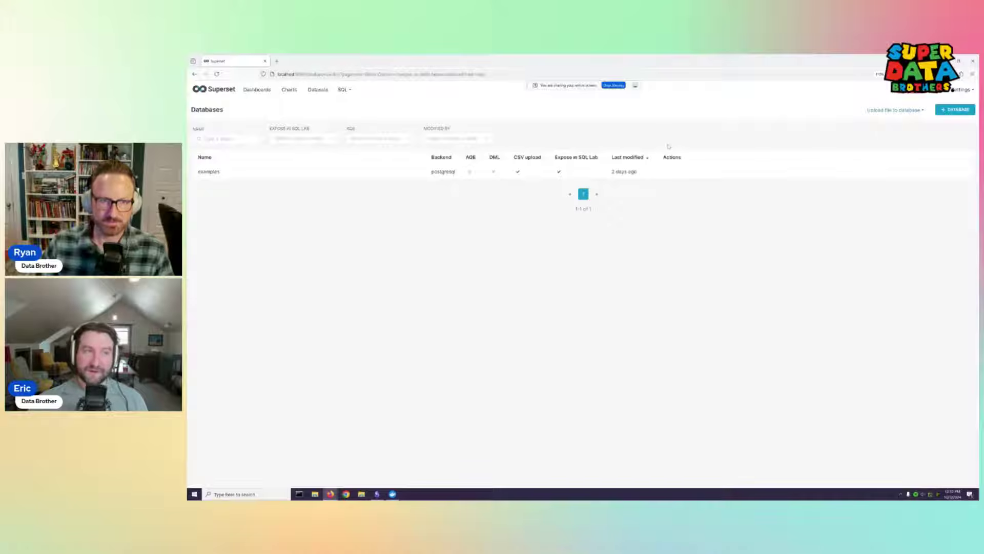
From the Databases list, reveal the Settings menu and then the SQL dropdown
{"action": "mouse_move", "coordinate": [964, 91]}
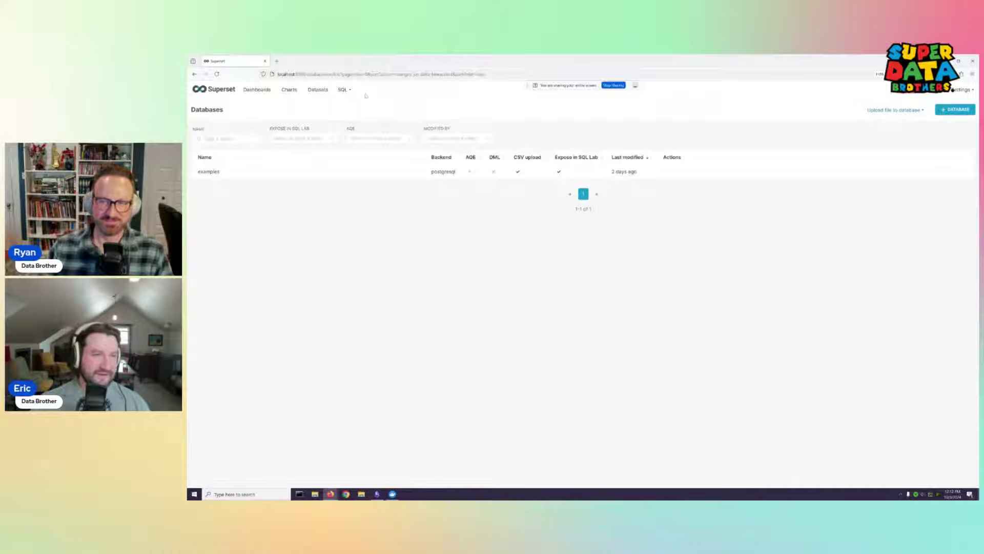
{"action": "mouse_move", "coordinate": [351, 91]}
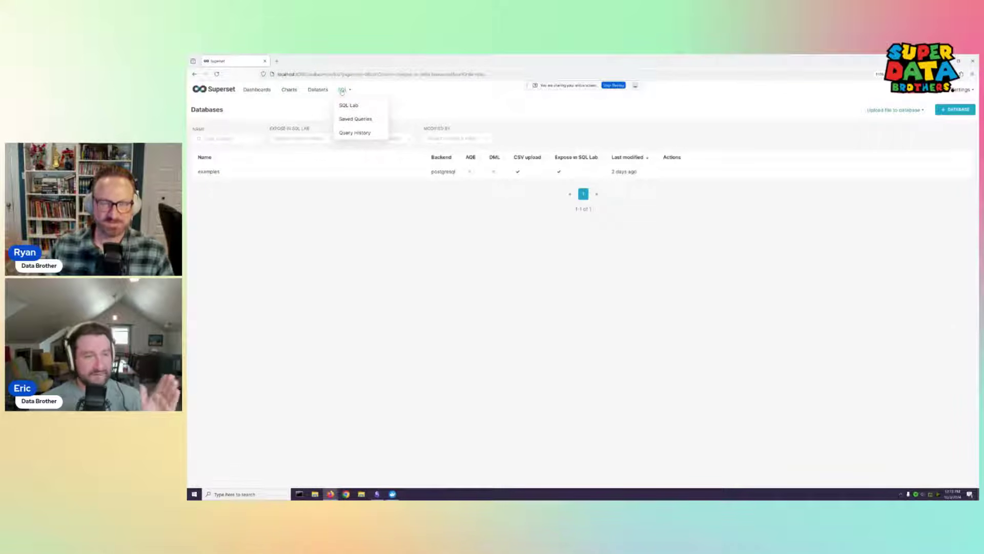
Open a new SQL Lab query on examples and choose the public schema
{"action": "left_click", "coordinate": [361, 107]}
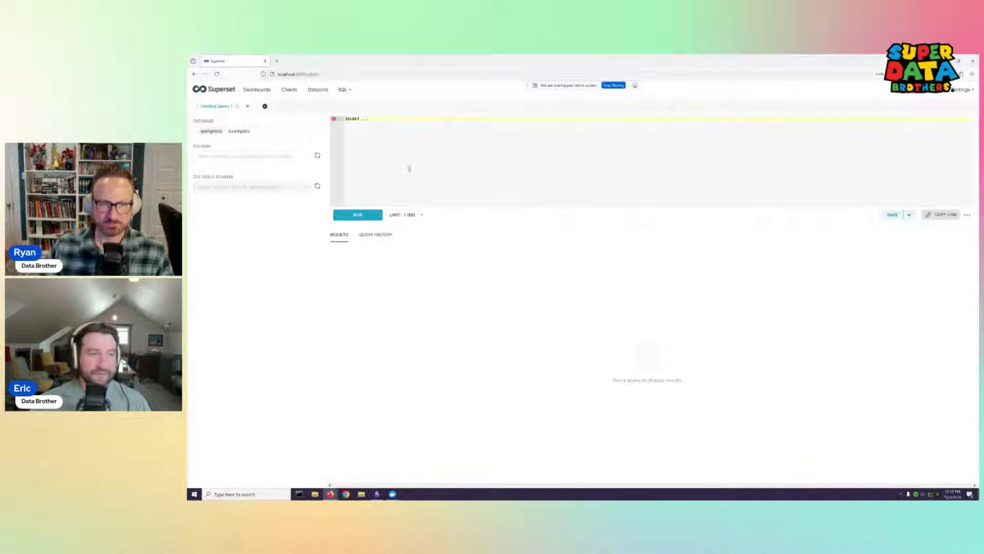
{"action": "left_click", "coordinate": [306, 157]}
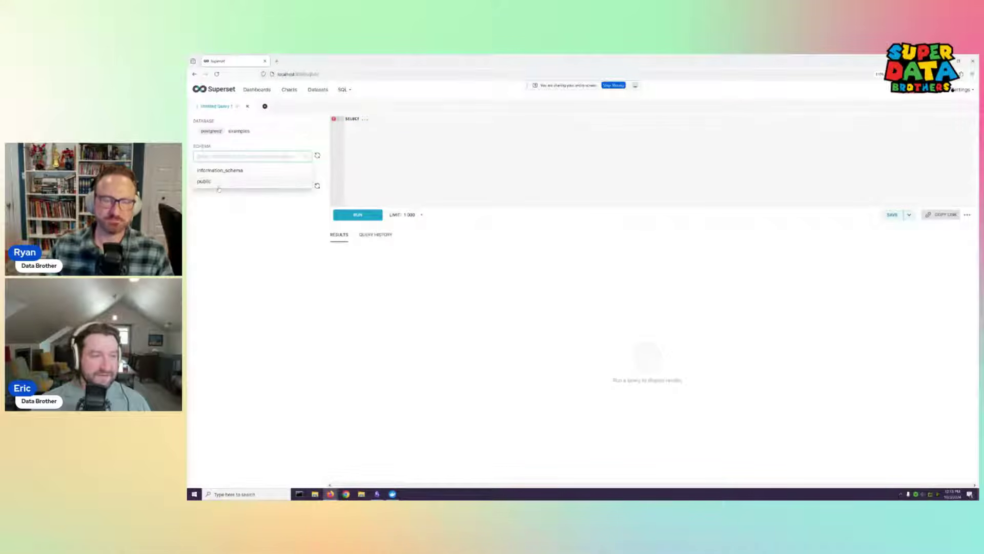
{"action": "left_click", "coordinate": [240, 183]}
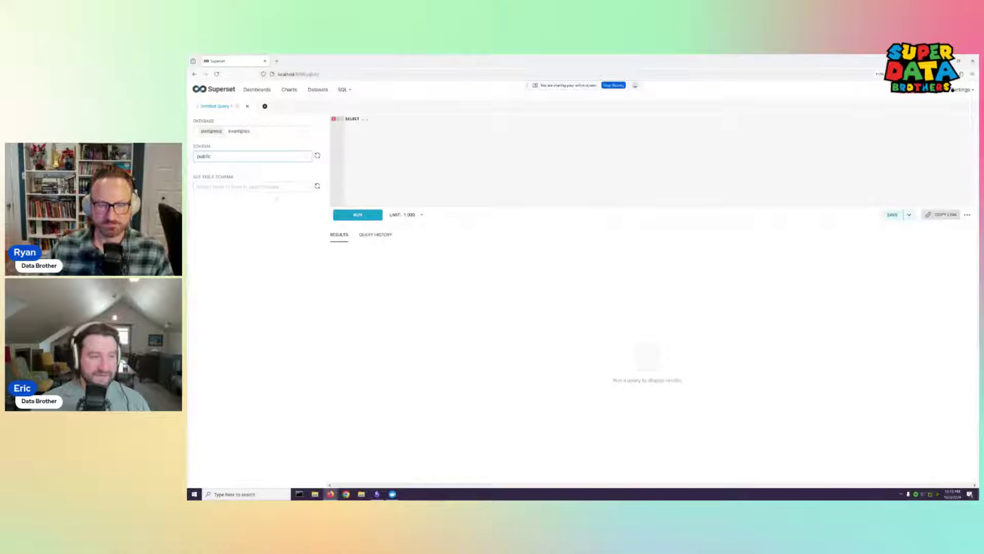
Preview the SDB Job Tracker table's columns and rows, and copy its SELECT statement
{"action": "left_click", "coordinate": [241, 186]}
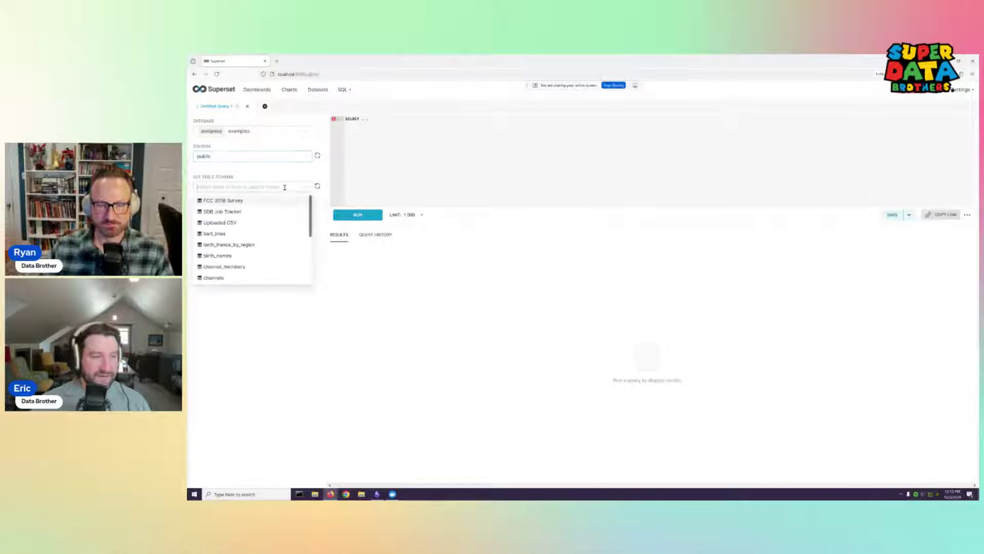
{"action": "left_click", "coordinate": [230, 213]}
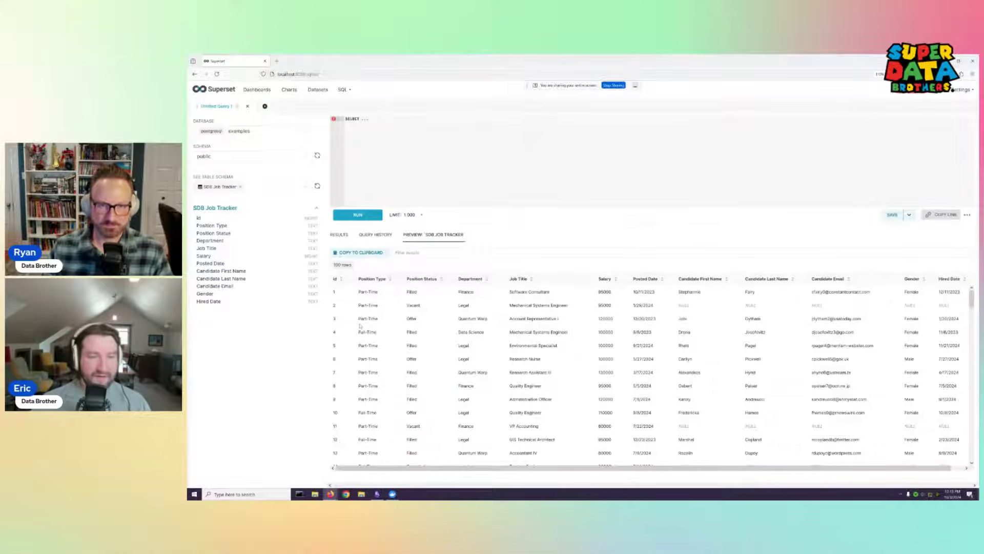
{"action": "scroll", "coordinate": [469, 318], "scroll_direction": "down", "scroll_amount": 2}
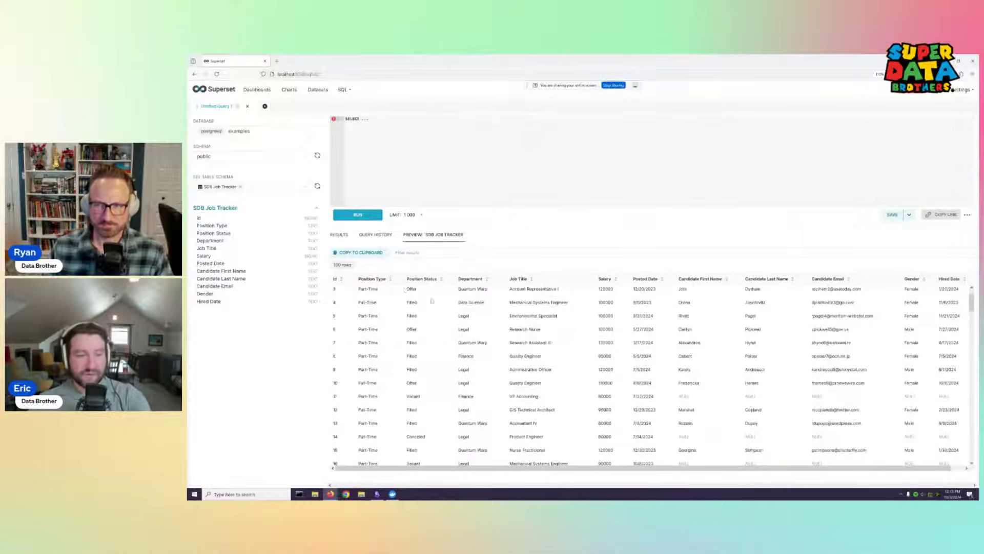
{"action": "scroll", "coordinate": [515, 336], "scroll_direction": "down", "scroll_amount": 4}
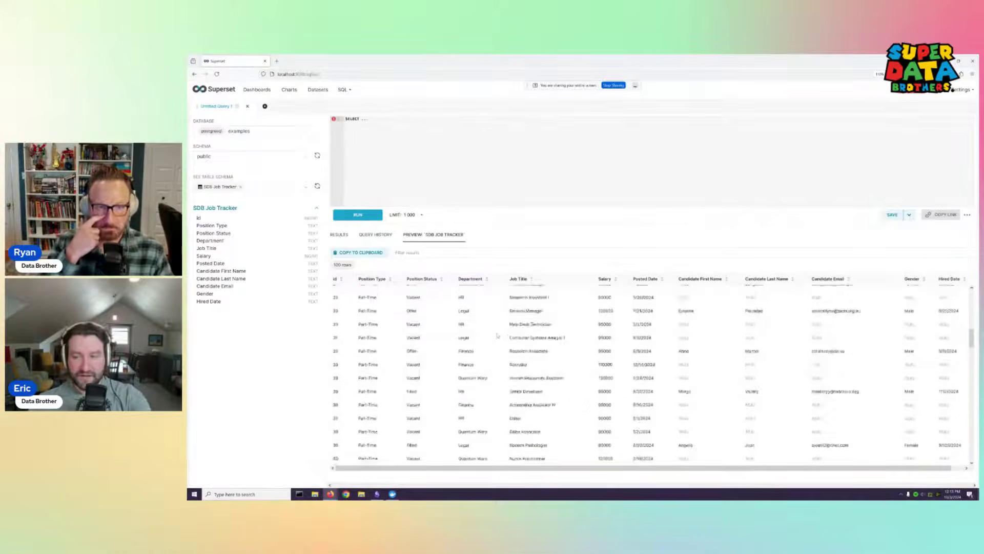
{"action": "scroll", "coordinate": [515, 336], "scroll_direction": "up", "scroll_amount": 4}
{"action": "scroll", "coordinate": [515, 336], "scroll_direction": "up", "scroll_amount": 2}
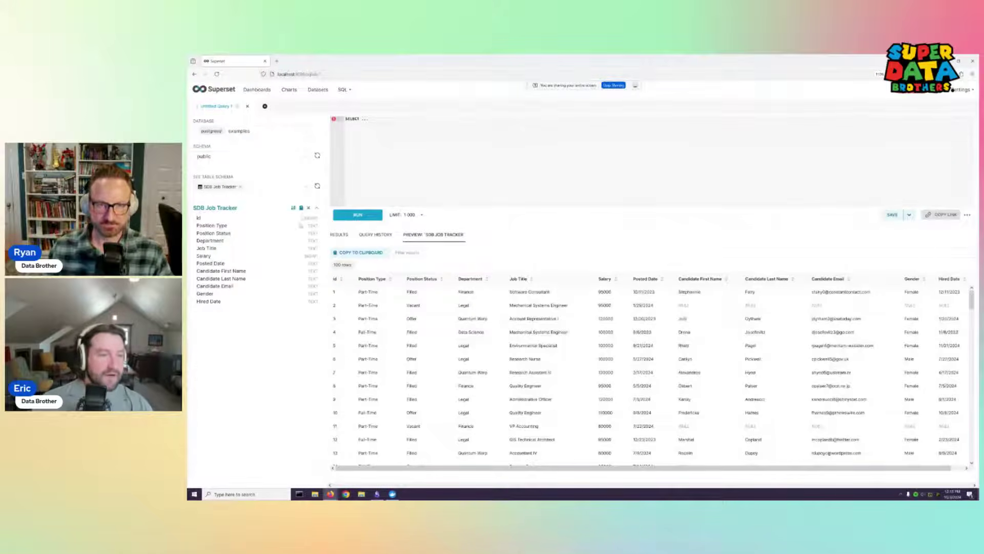
{"action": "left_click", "coordinate": [300, 208]}
{"action": "left_click", "coordinate": [348, 190]}
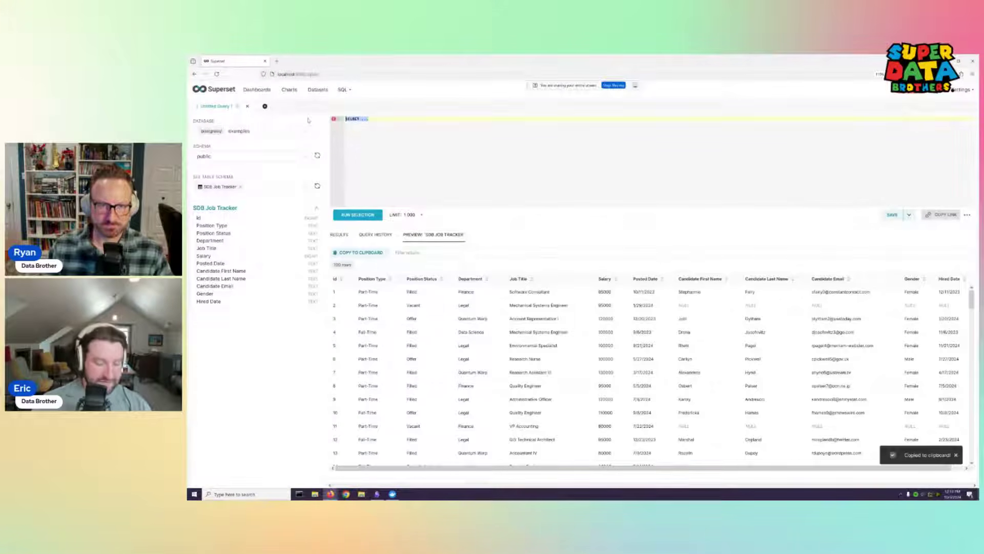
Paste SELECT * FROM public."SDB Job Tracker", delete the LIMIT 100 line, and run it
{"action": "key", "text": "ctrl+v"}
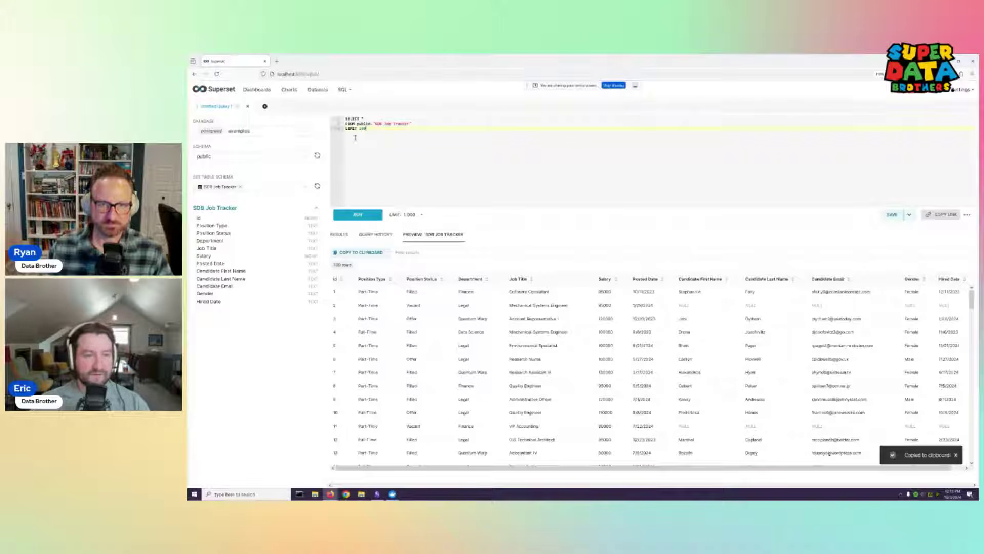
{"action": "key", "text": "shift+Home"}
{"action": "key", "text": "BackSpace"}
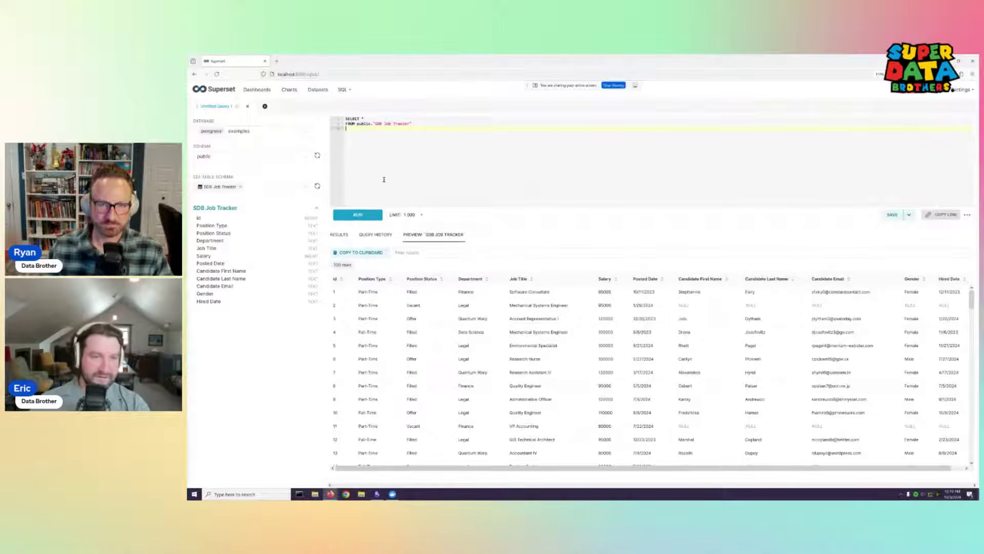
{"action": "left_click", "coordinate": [358, 215]}
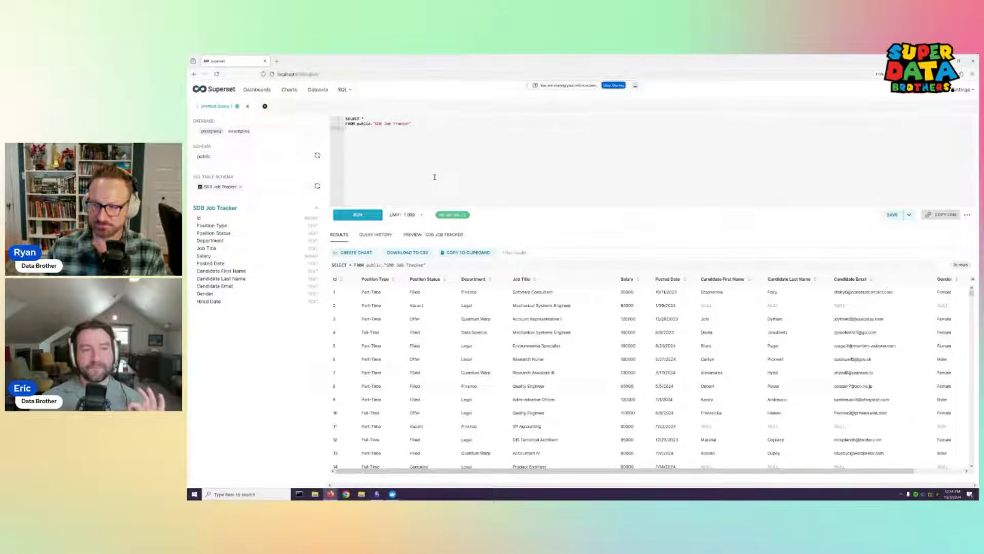
{"action": "mouse_move", "coordinate": [342, 89]}
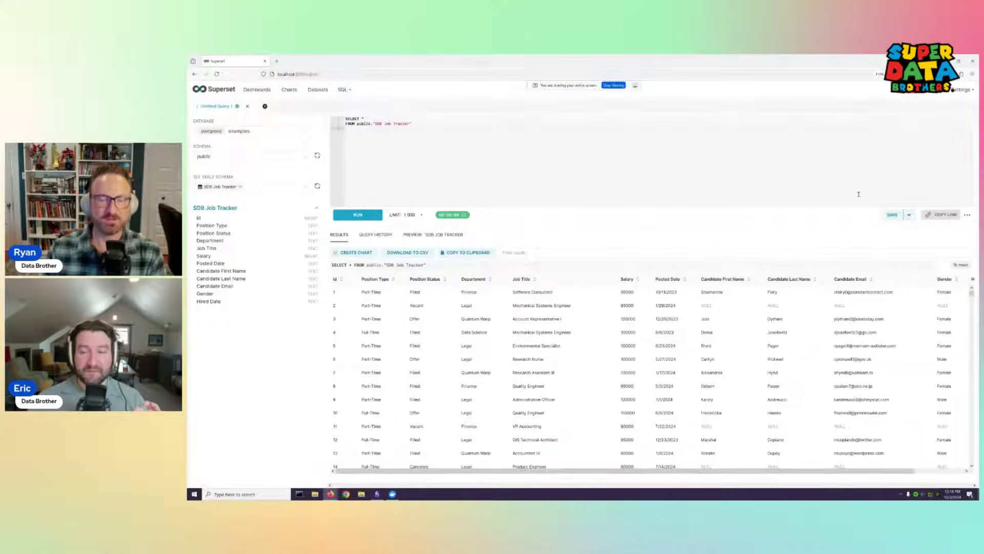
Save the SQL Lab query under the name 'Demo Query' with description 'blah blah'
{"action": "left_click", "coordinate": [908, 215]}
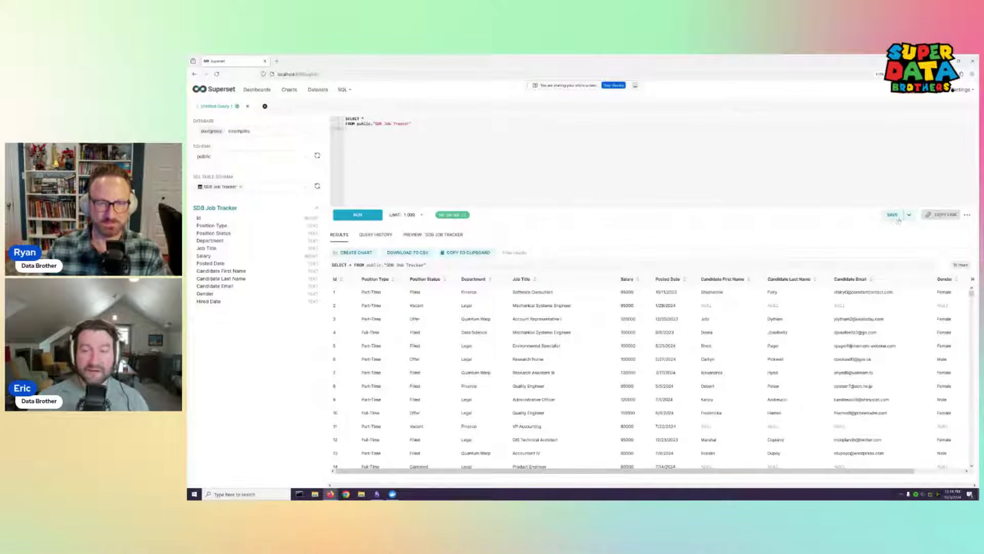
{"action": "left_click", "coordinate": [893, 215]}
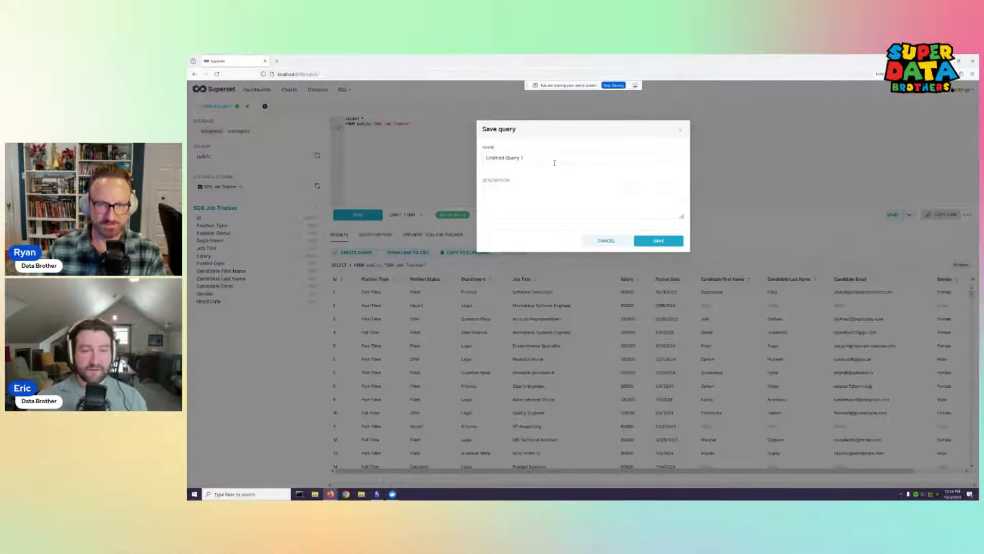
{"action": "triple_click", "coordinate": [547, 157]}
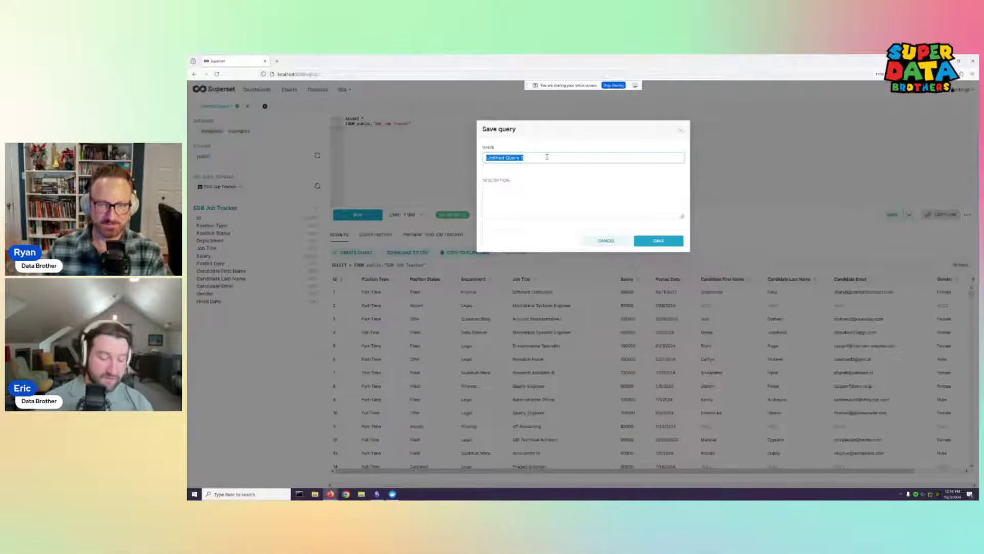
{"action": "type", "text": "Demo Query"}
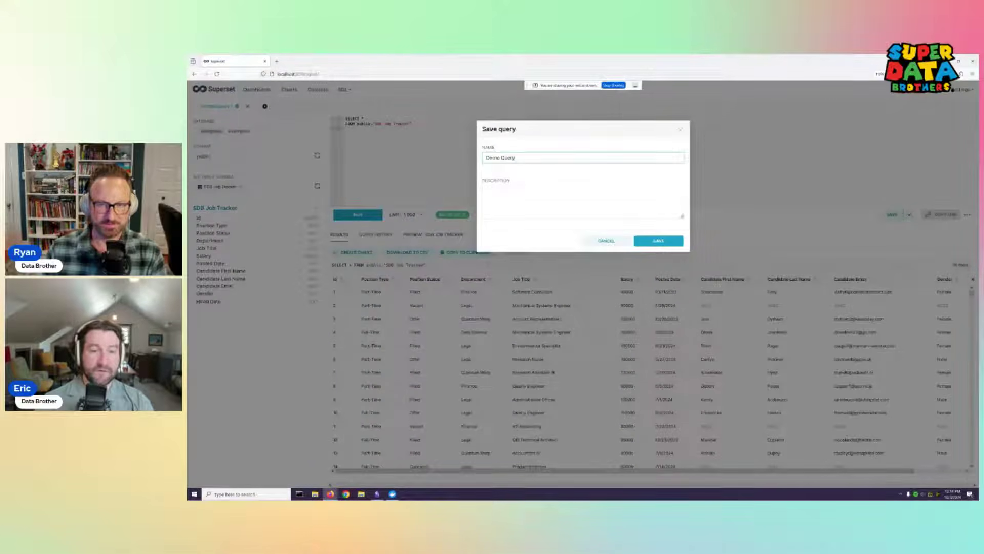
{"action": "left_click", "coordinate": [575, 208]}
{"action": "type", "text": "blah bl"}
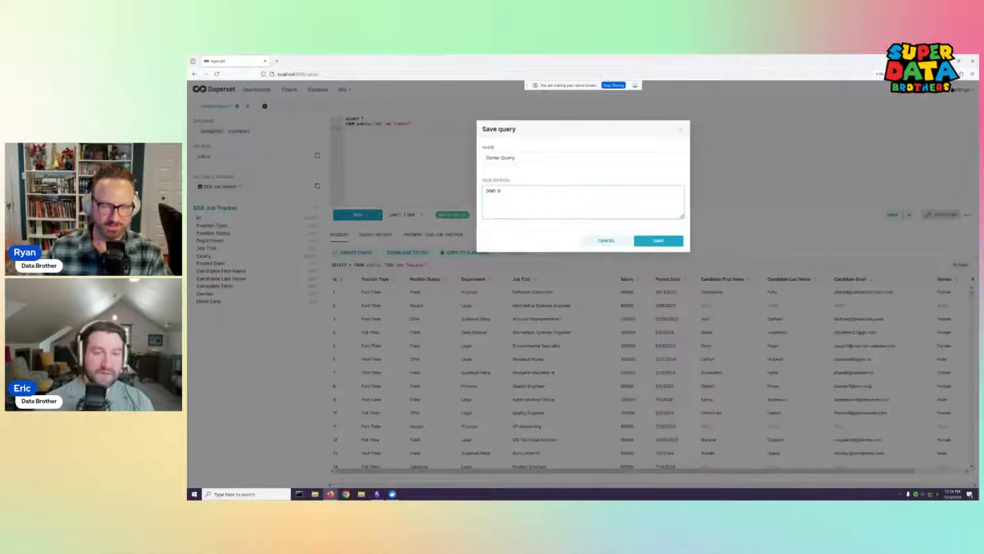
{"action": "type", "text": "ah"}
{"action": "left_click", "coordinate": [659, 240]}
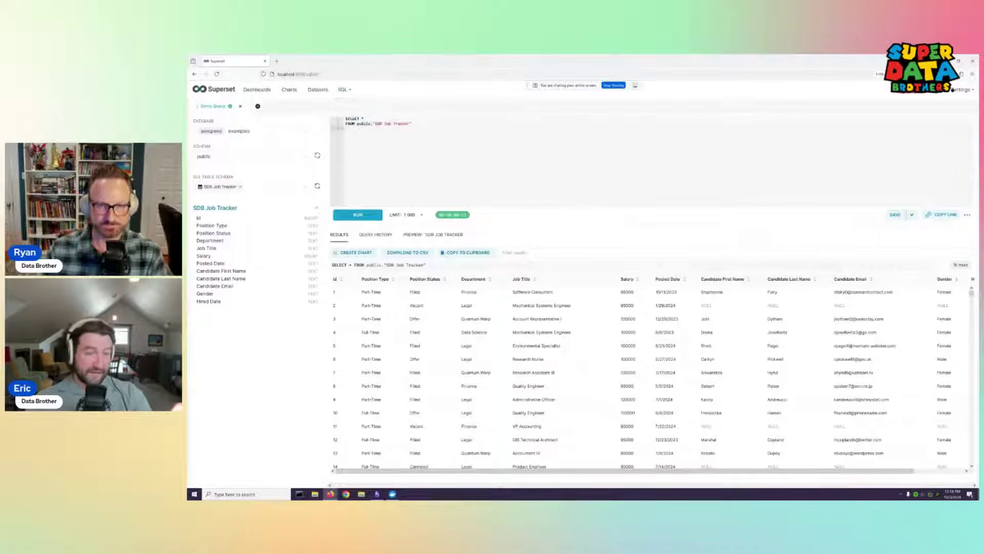
Open Saved Queries in a new browser tab and edit Demo Query from that list
{"action": "right_click", "coordinate": [354, 123]}
{"action": "left_click", "coordinate": [380, 130]}
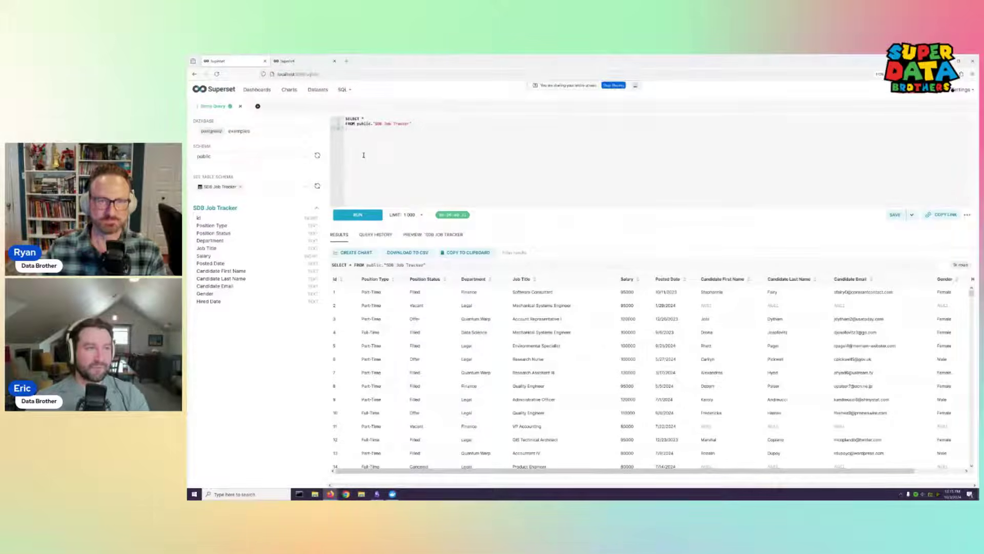
{"action": "left_click", "coordinate": [301, 61]}
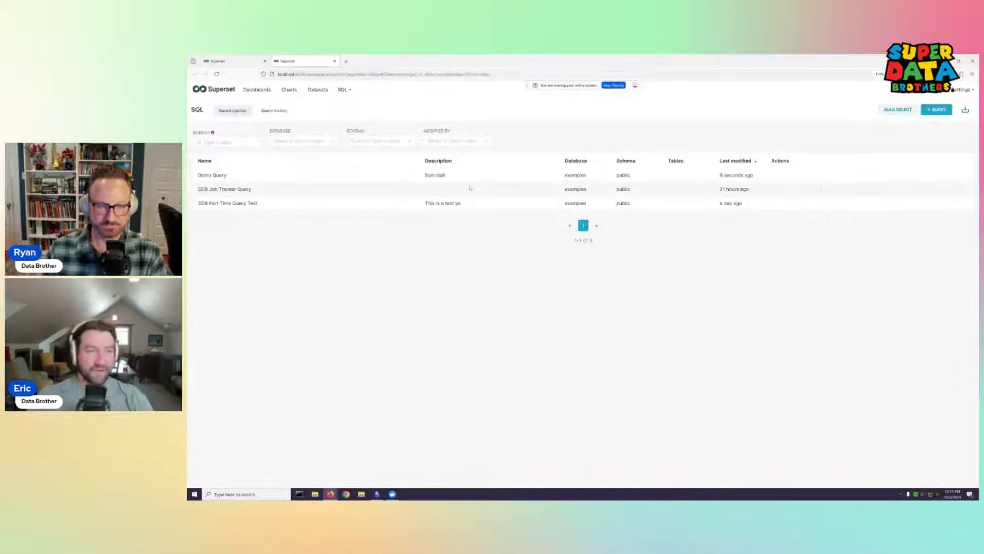
{"action": "mouse_move", "coordinate": [776, 177]}
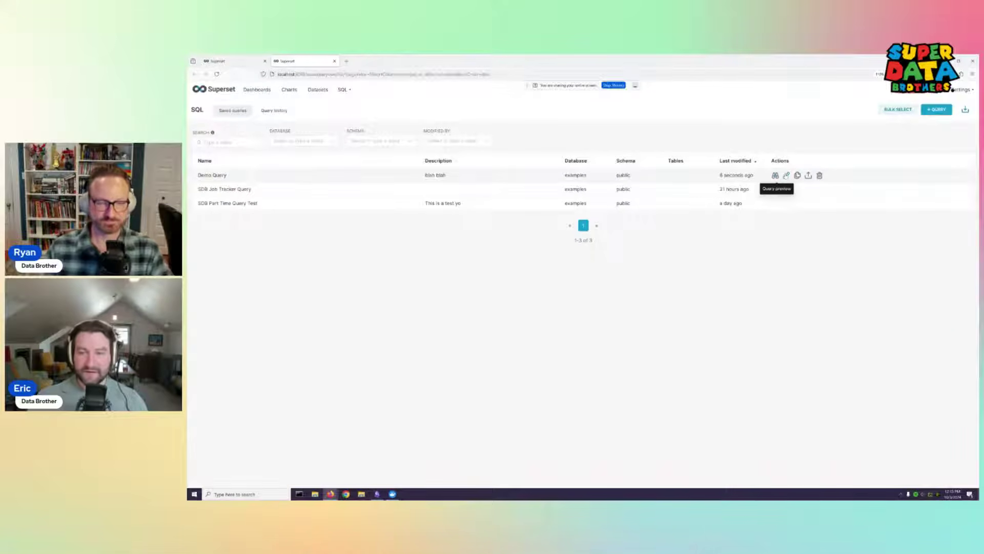
{"action": "left_click", "coordinate": [786, 175]}
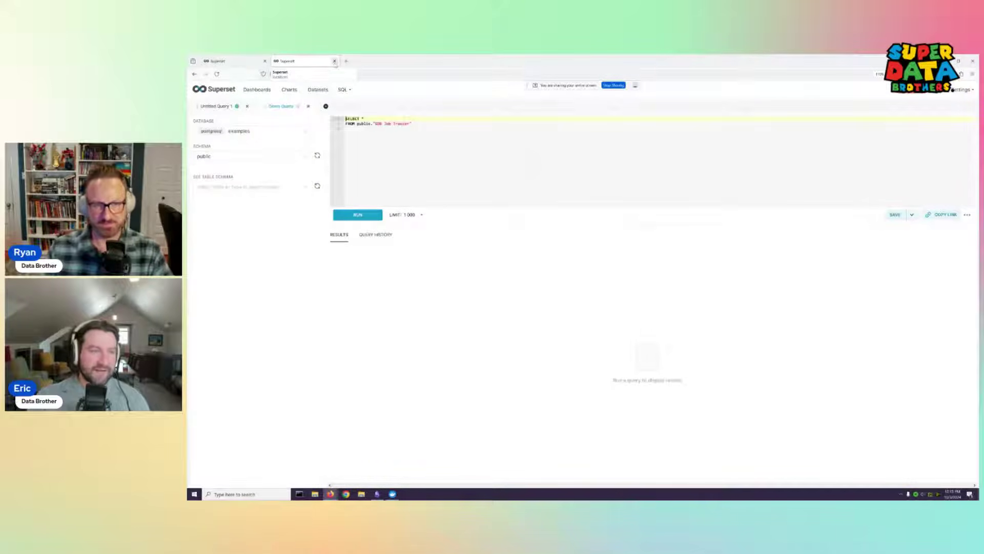
Close the extra browser tab and download the Demo Query results as a CSV file
{"action": "left_click", "coordinate": [334, 61]}
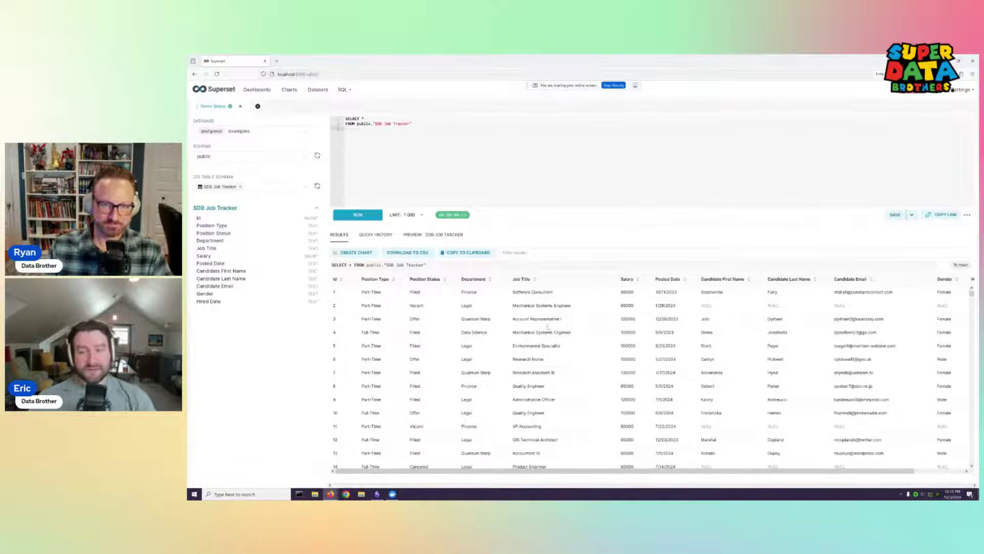
{"action": "scroll", "coordinate": [548, 326], "scroll_direction": "down", "scroll_amount": 2}
{"action": "left_click", "coordinate": [410, 252]}
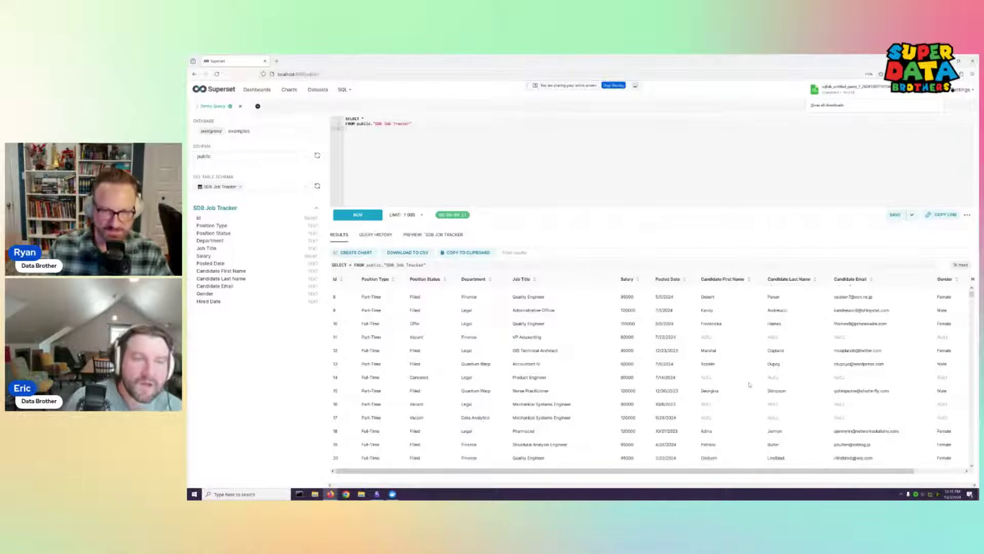
{"action": "left_click", "coordinate": [389, 131]}
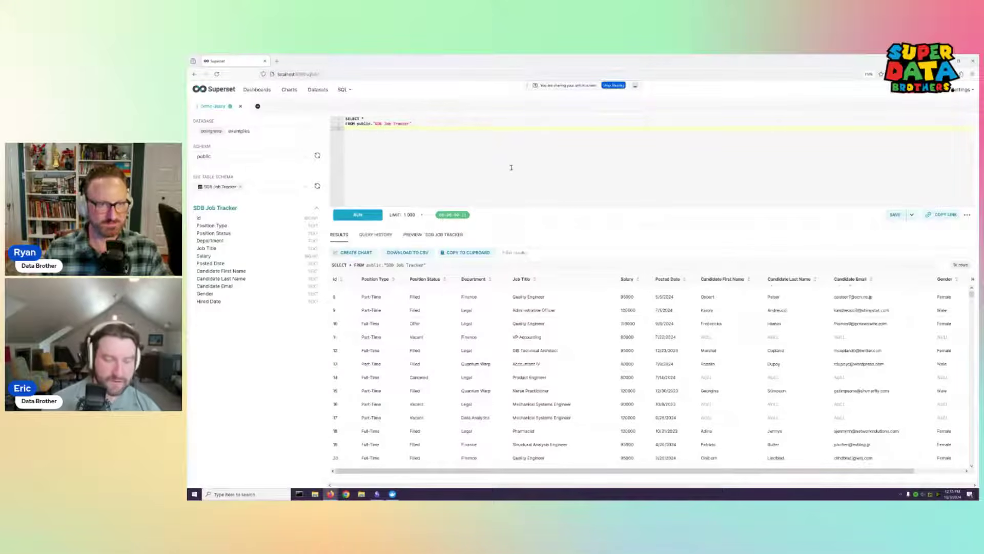
Add the quoted column name "Position Status" on the query's third line
{"action": "type", "text": "Positio"}
{"action": "key", "text": "BackSpace"}
{"action": "key", "text": "BackSpace"}
{"action": "key", "text": "BackSpace"}
{"action": "key", "text": "BackSpace"}
{"action": "key", "text": "BackSpace"}
{"action": "key", "text": "BackSpace"}
{"action": "key", "text": "BackSpace"}
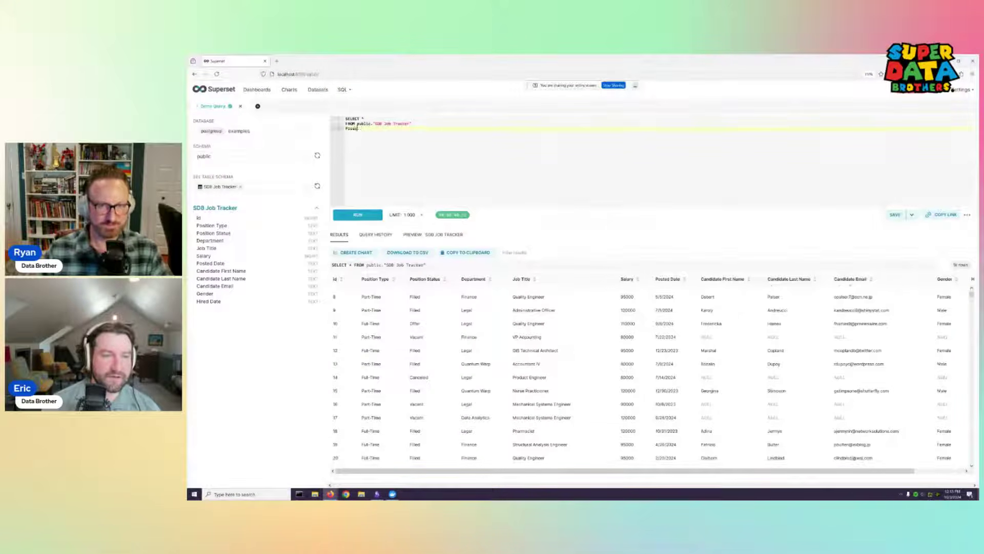
{"action": "type", "text": "sit"}
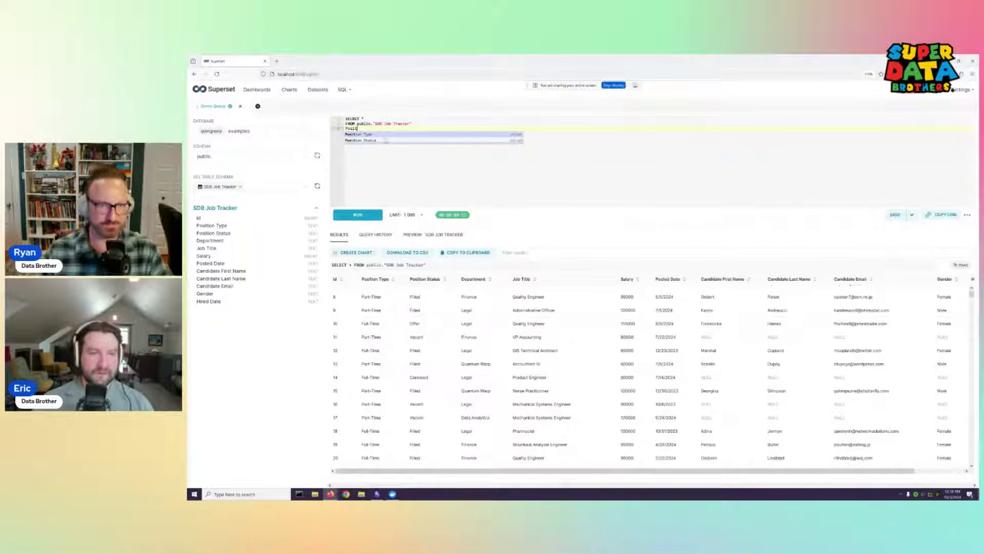
{"action": "left_click", "coordinate": [385, 140]}
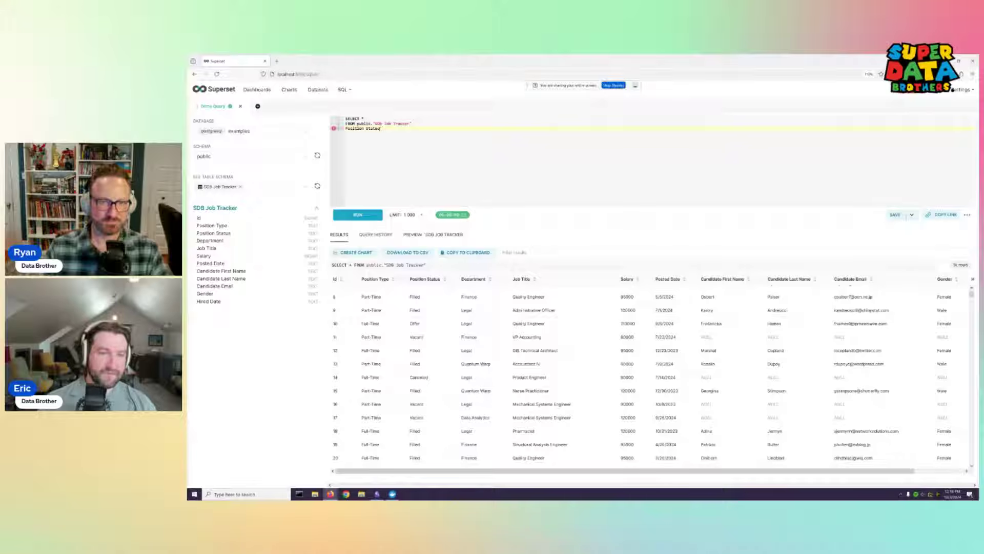
{"action": "type", "text": "\""}
{"action": "key", "text": "Home"}
{"action": "type", "text": "\""}
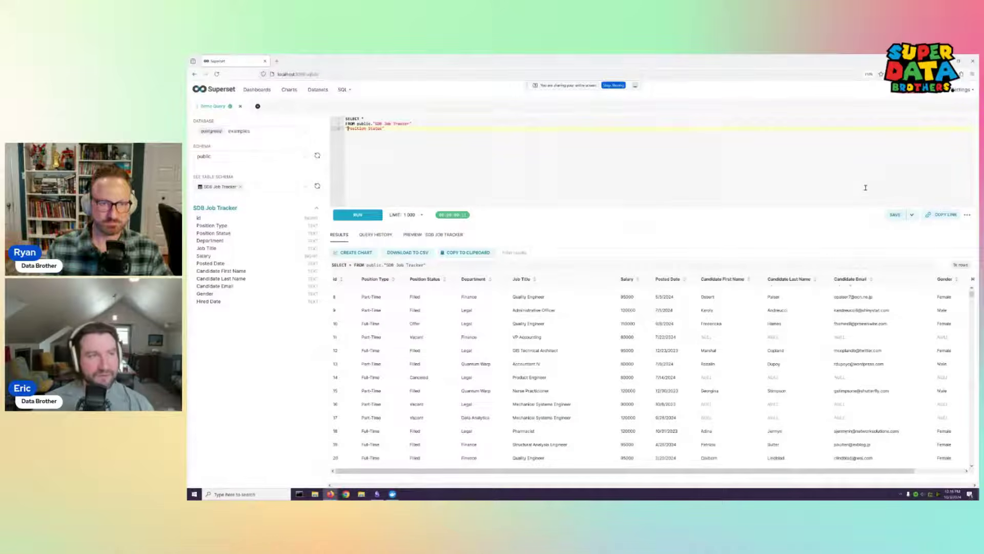
Delete the stray "Position Status" line and rerun the query so rows list from Id 1
{"action": "left_click", "coordinate": [912, 216]}
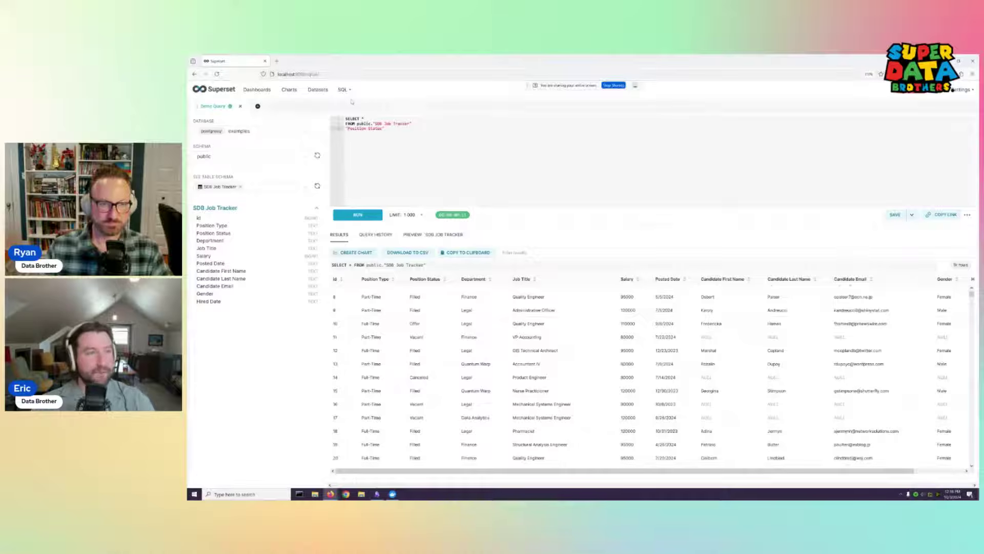
{"action": "mouse_move", "coordinate": [912, 219]}
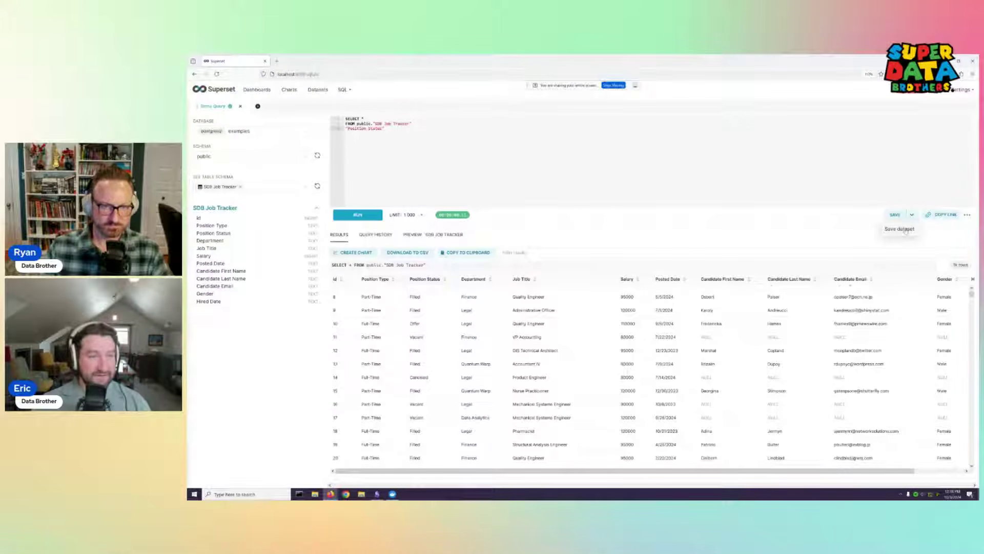
{"action": "left_click_drag", "start_coordinate": [385, 129], "coordinate": [338, 130]}
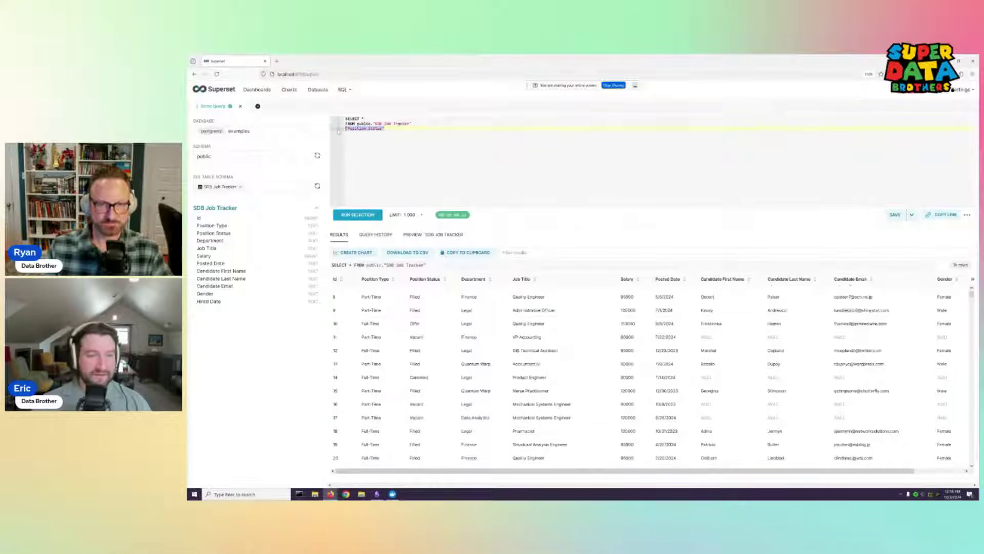
{"action": "key", "text": "BackSpace"}
{"action": "key", "text": "BackSpace"}
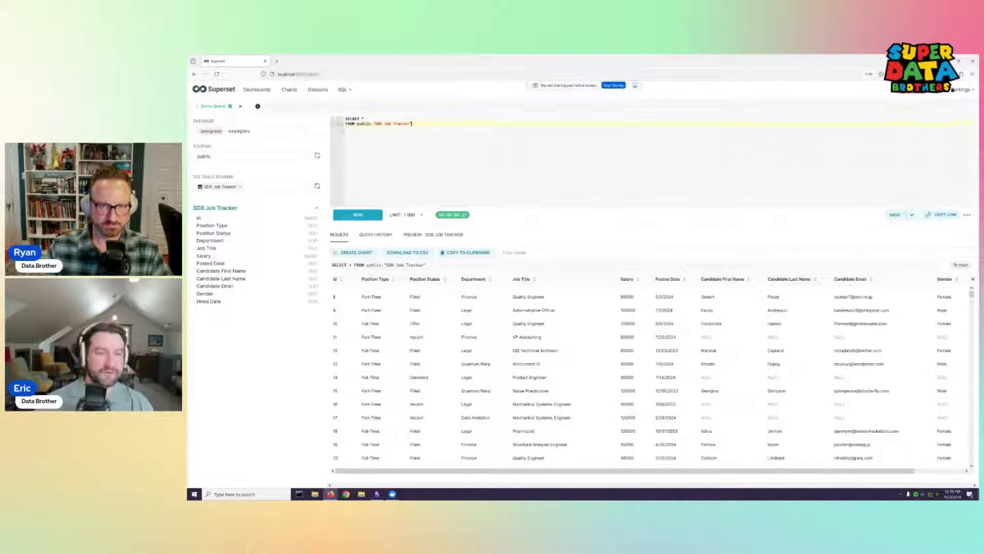
{"action": "left_click", "coordinate": [358, 214]}
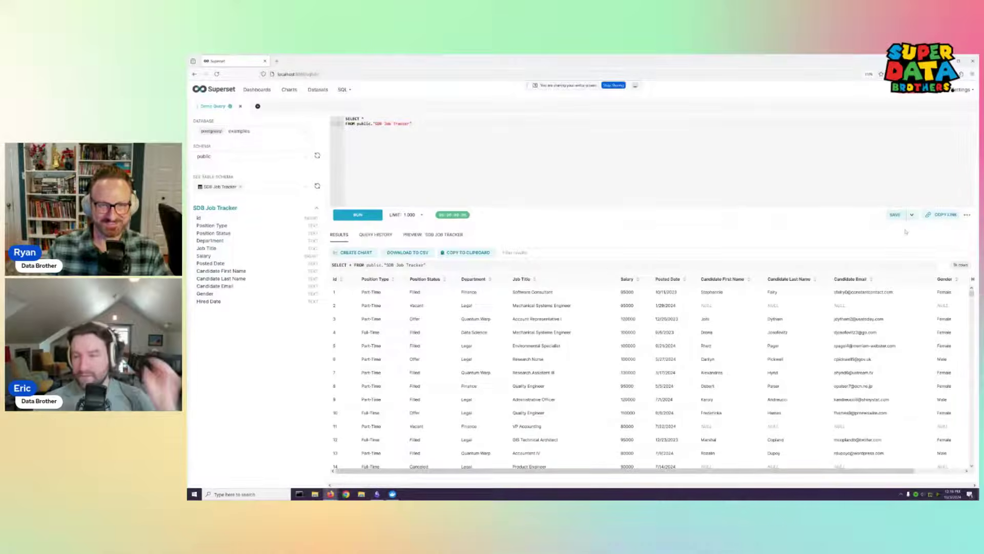
{"action": "mouse_move", "coordinate": [912, 214]}
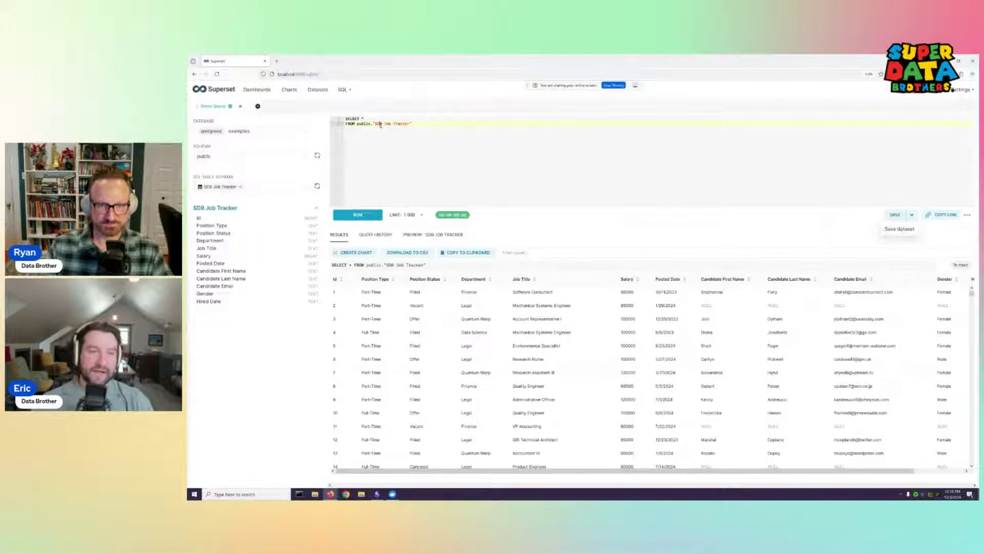
{"action": "left_click", "coordinate": [422, 125]}
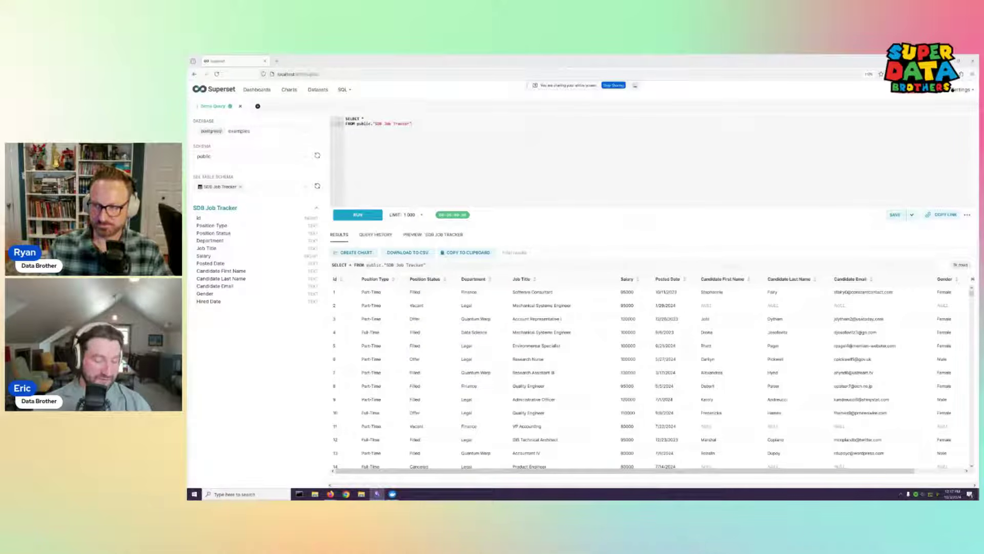
Replace the query with the CASE version adding Position Status Sort (Offer 1 to Filled 4, else 5), and run it
{"action": "left_click", "coordinate": [441, 142]}
{"action": "key", "text": "ctrl+a"}
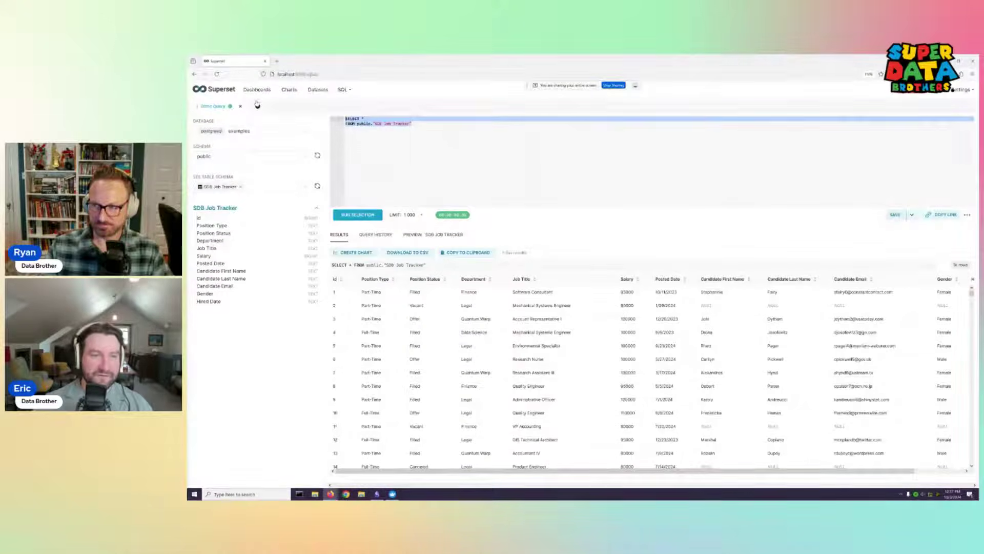
{"action": "type", "text": "SELECT *,     CASE         WHEN \"Position Status\" = 'Offer' THEN 1         WHEN \"Position Status\" = 'Vacant' THEN 2         WHEN \"Position Status\" = 'Canceled' THEN 3         WHEN \"Position Status\" = 'Filled' THEN 4         ELSE 5     END AS \"Position status Sort\" FROM public.\"SDB Job Tracker\""}
{"action": "left_click", "coordinate": [358, 215]}
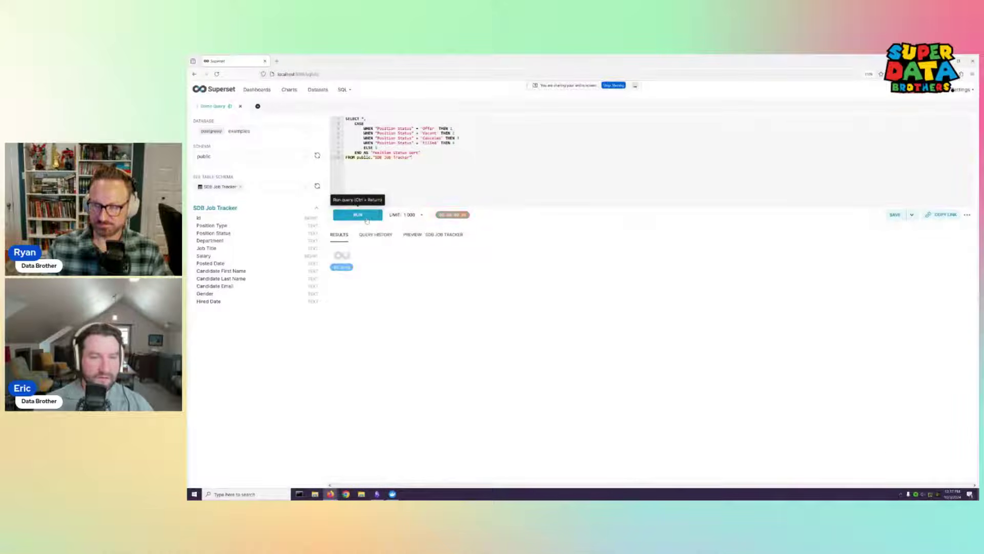
{"action": "scroll", "coordinate": [970, 477], "scroll_direction": "right", "scroll_amount": 4}
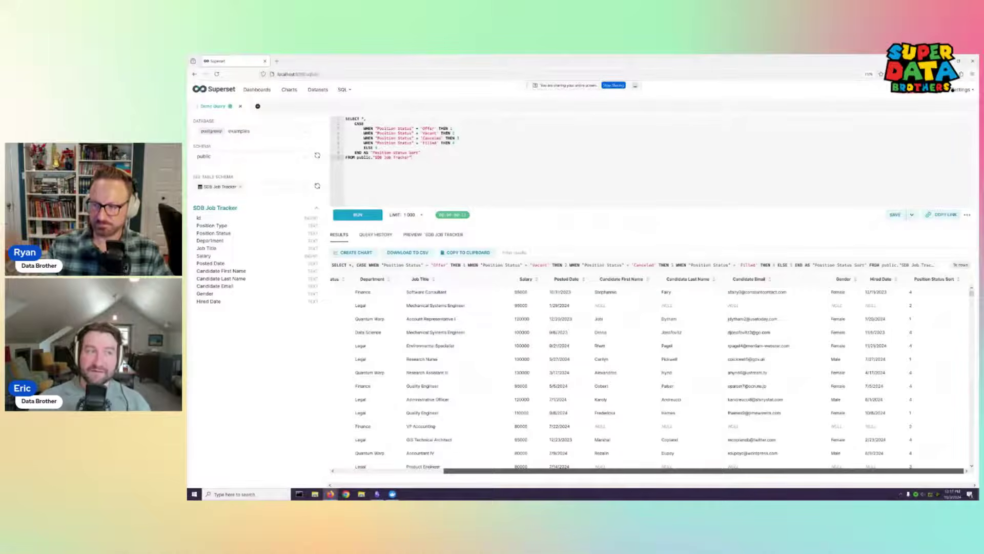
{"action": "scroll", "coordinate": [974, 479], "scroll_direction": "left", "scroll_amount": 1}
{"action": "scroll", "coordinate": [651, 374], "scroll_direction": "left", "scroll_amount": 3}
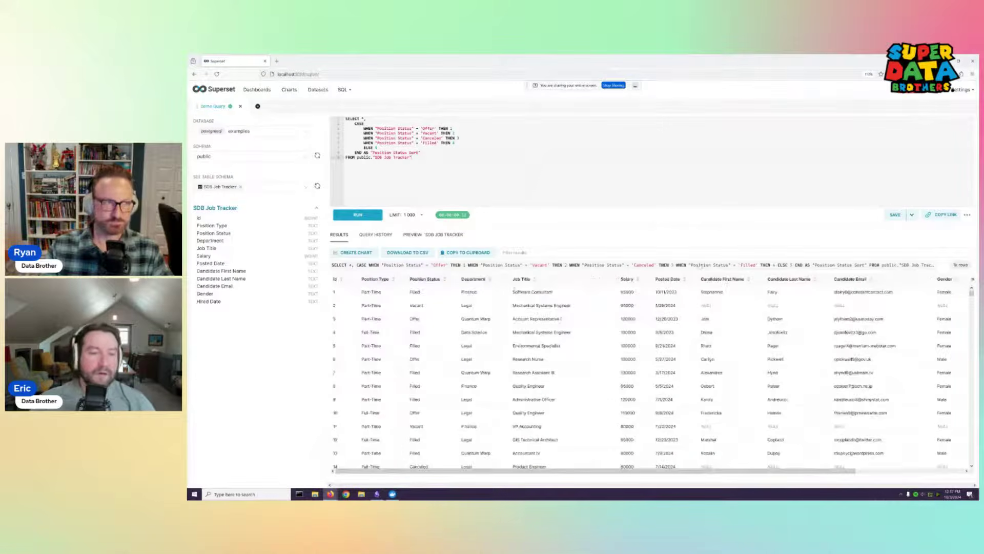
{"action": "left_click", "coordinate": [913, 216]}
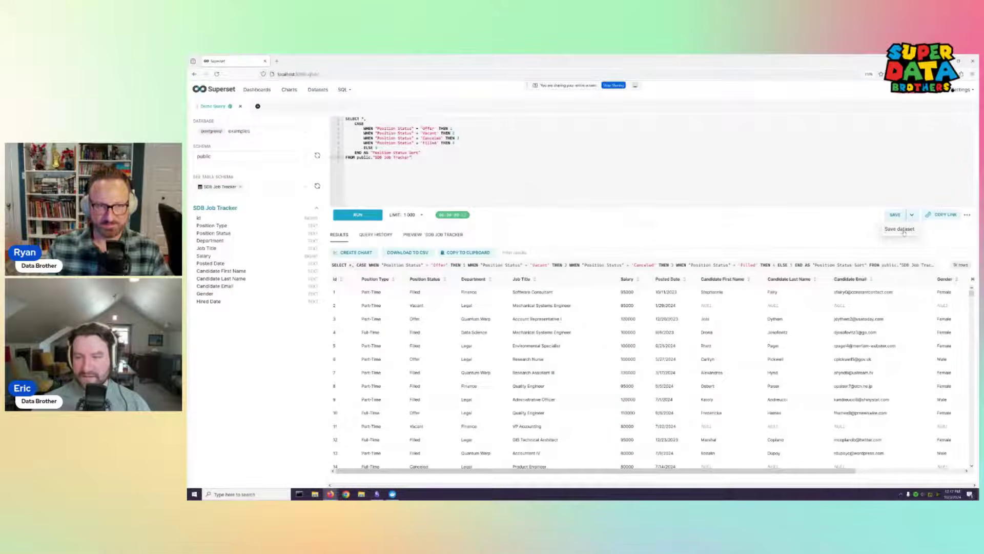
Save the query as a new dataset named 'SDB Demo Job Tracker Dataset' and explore it
{"action": "left_click", "coordinate": [903, 230]}
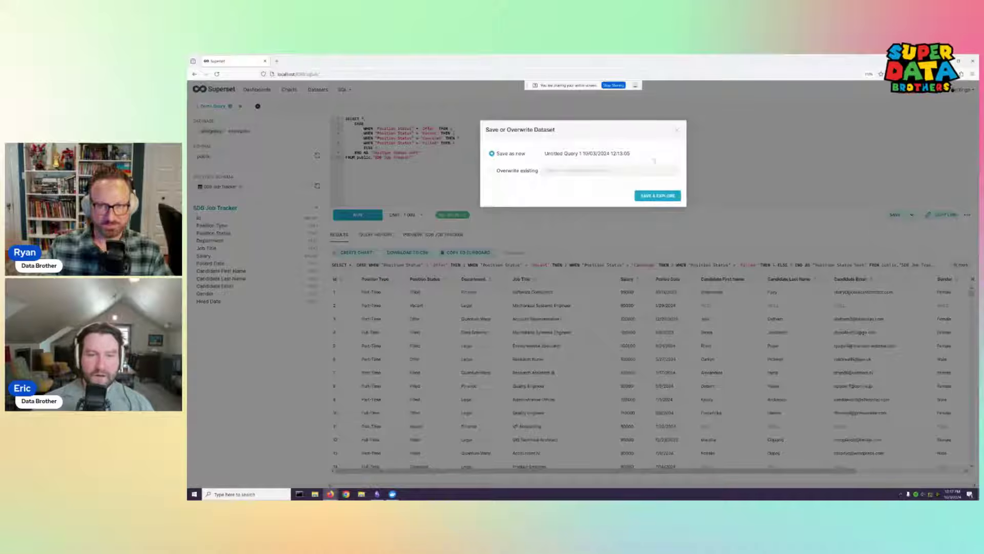
{"action": "triple_click", "coordinate": [647, 154]}
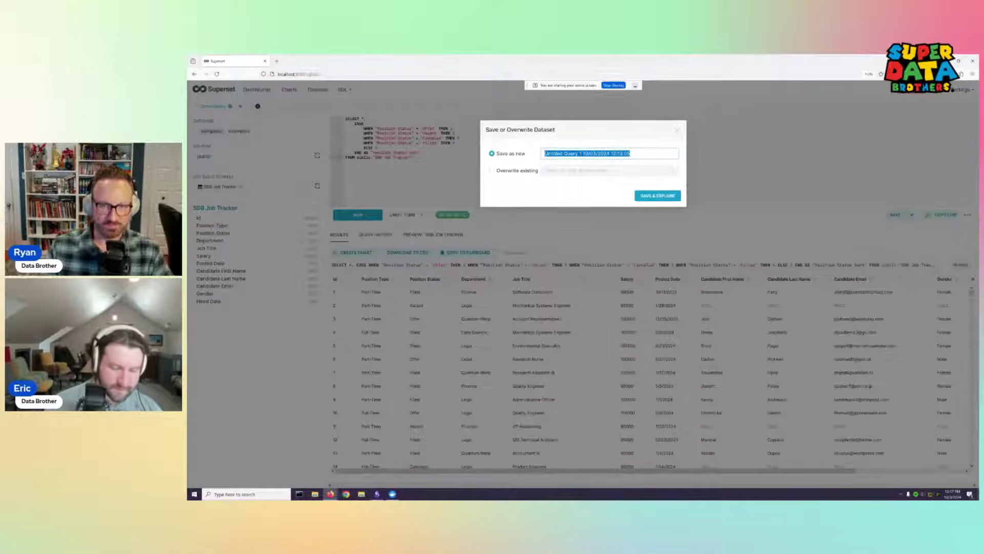
{"action": "type", "text": "SDB Demo Job"}
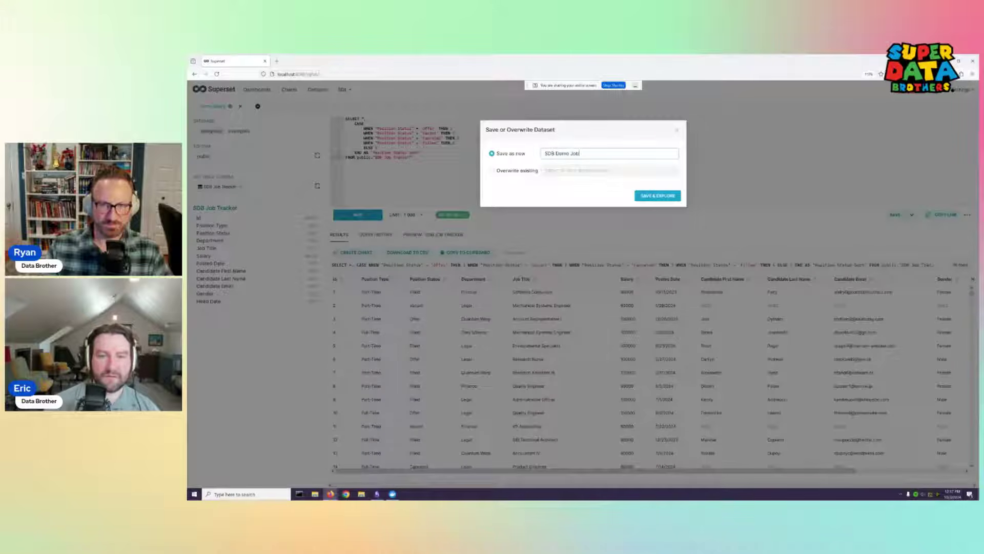
{"action": "type", "text": " Trac"}
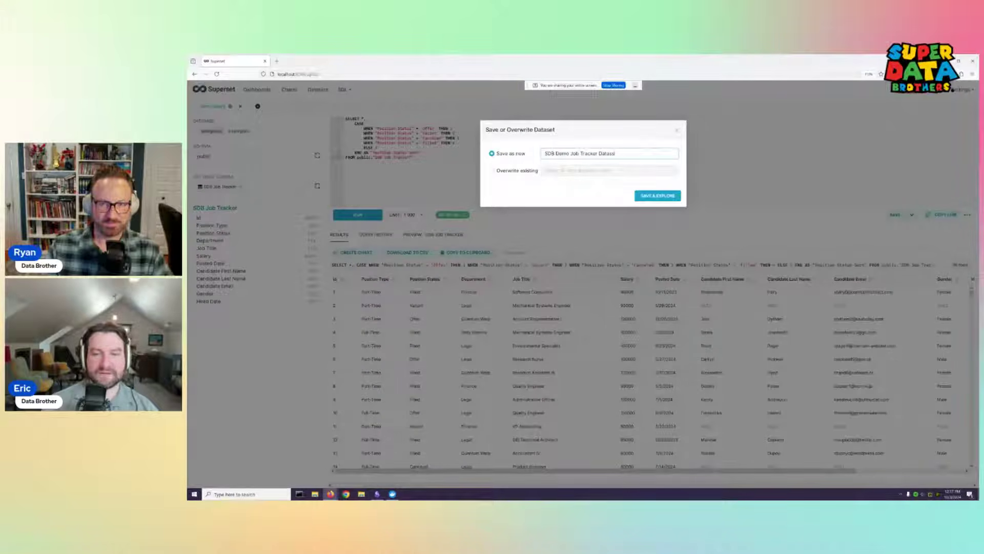
{"action": "type", "text": "ker Datas"}
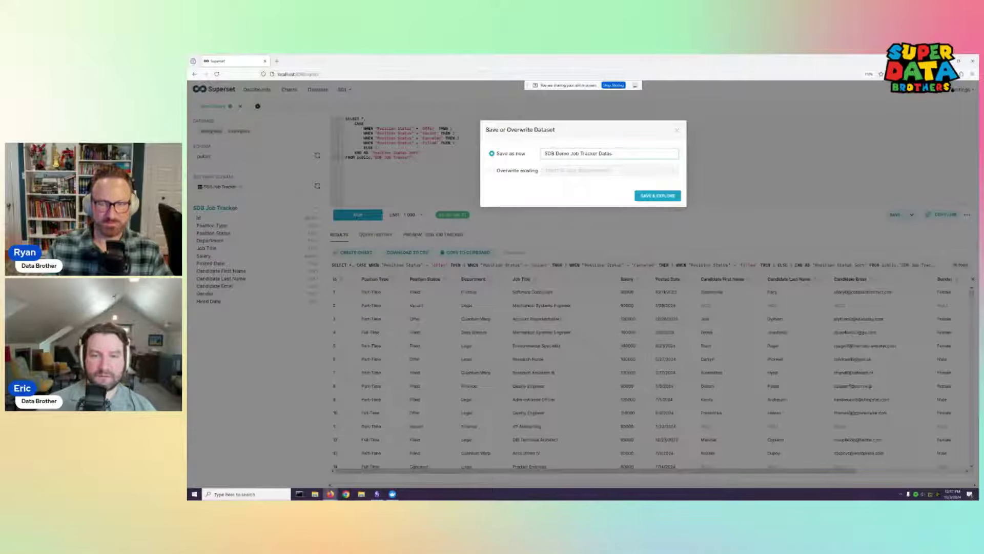
{"action": "type", "text": "et"}
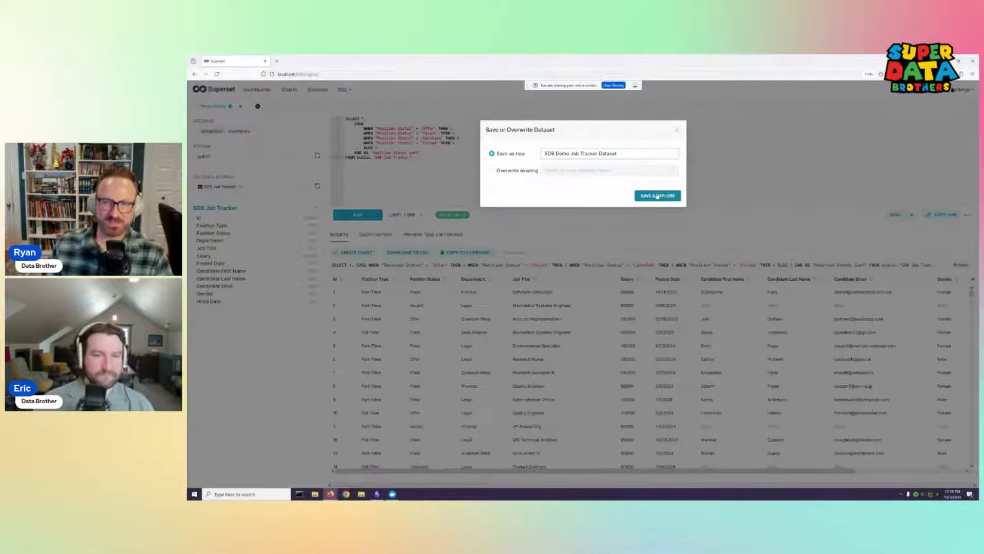
{"action": "left_click", "coordinate": [657, 196]}
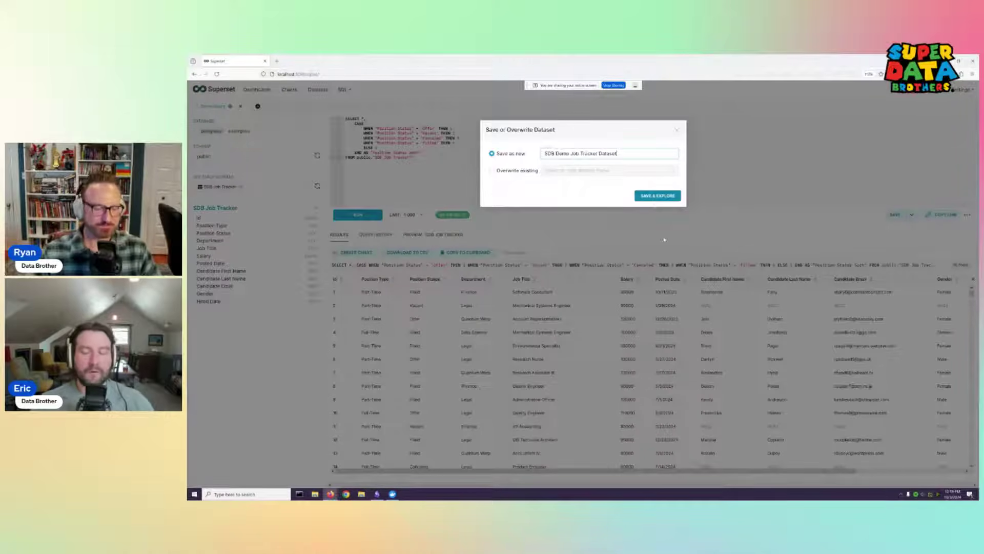
{"action": "left_click", "coordinate": [652, 197]}
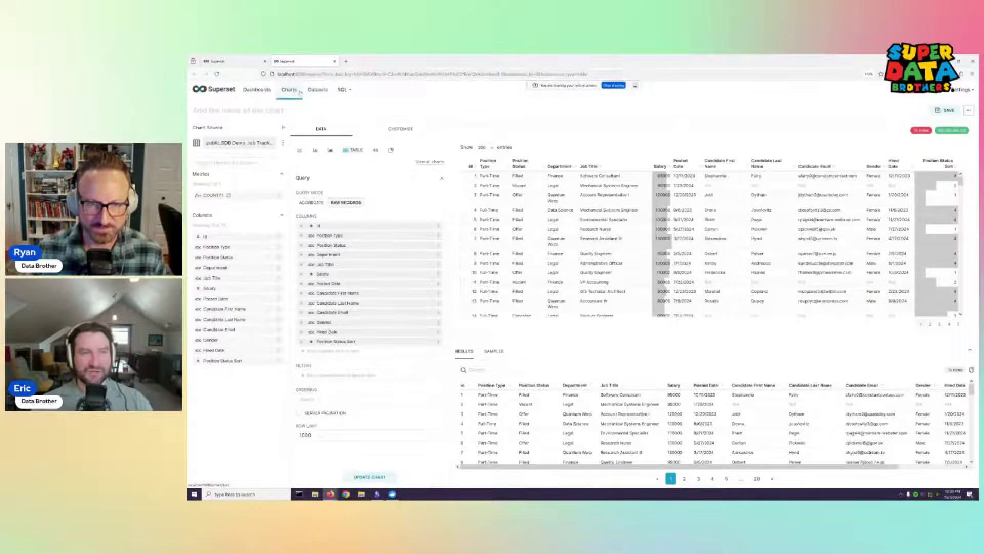
{"action": "left_click", "coordinate": [232, 59]}
{"action": "left_click", "coordinate": [288, 61]}
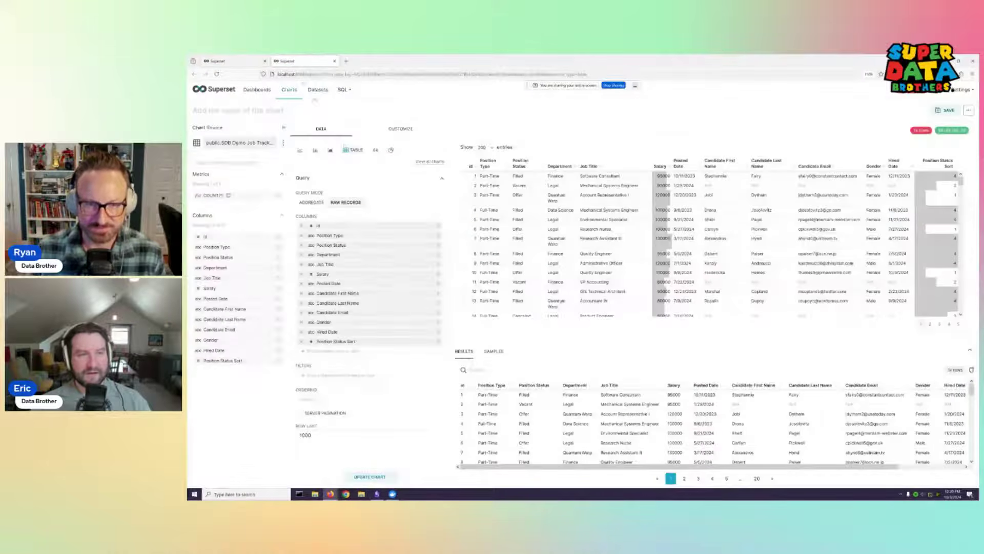
{"action": "left_click", "coordinate": [232, 61]}
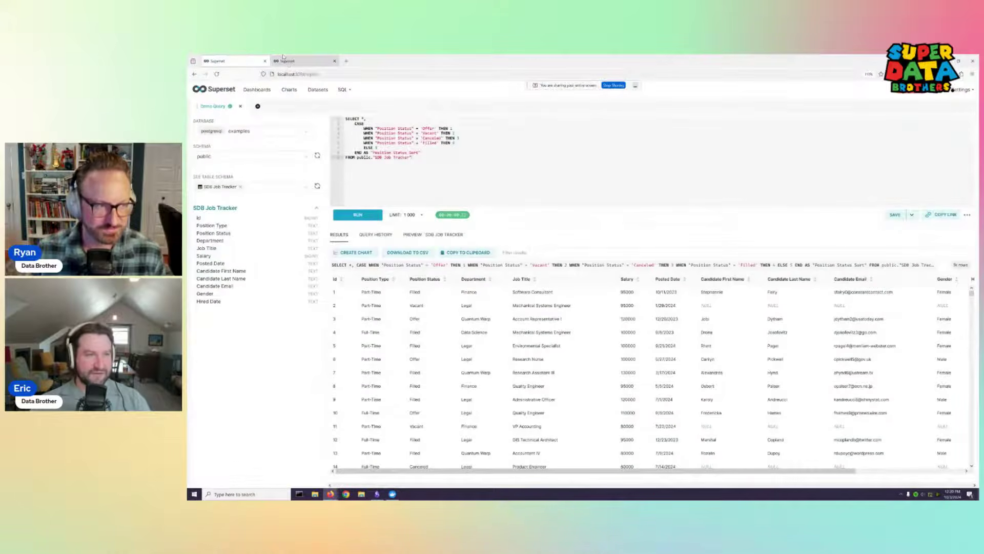
{"action": "left_click", "coordinate": [288, 60]}
{"action": "left_click", "coordinate": [232, 61]}
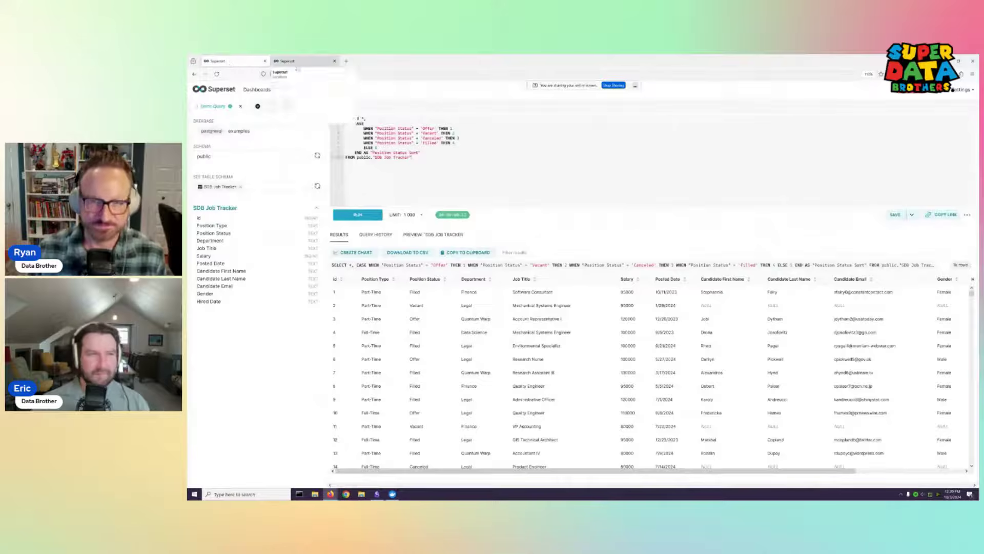
{"action": "left_click", "coordinate": [300, 62]}
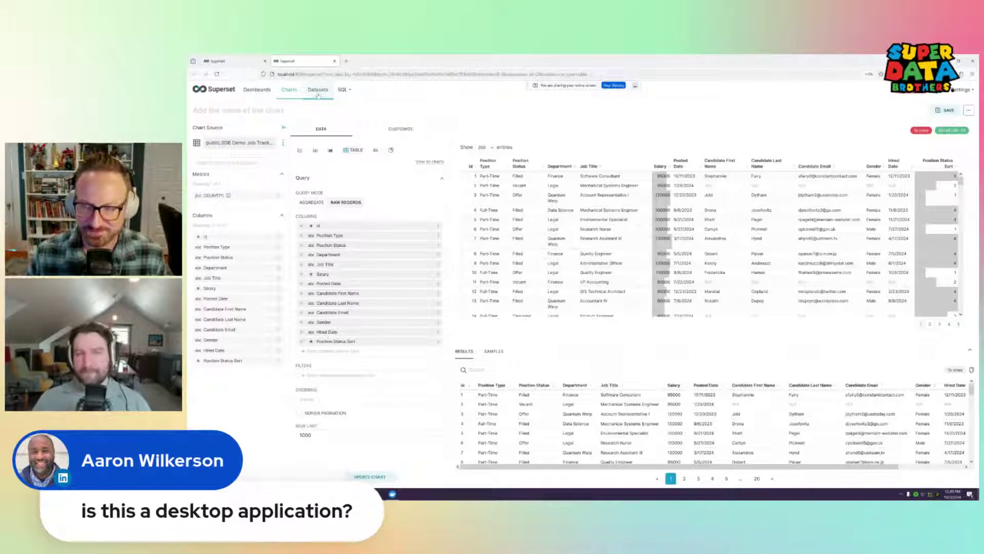
{"action": "double_click", "coordinate": [283, 75]}
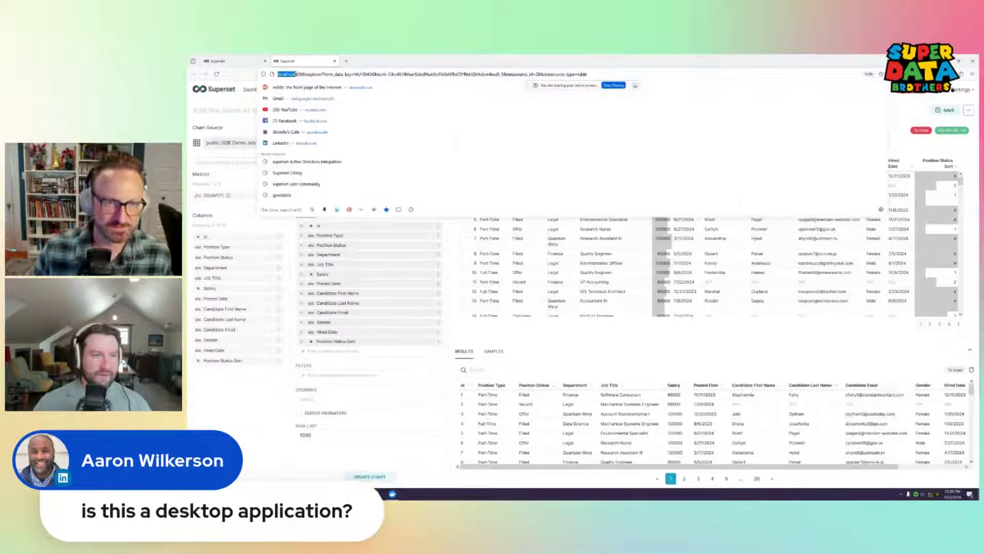
{"action": "left_click_drag", "start_coordinate": [295, 74], "coordinate": [304, 72]}
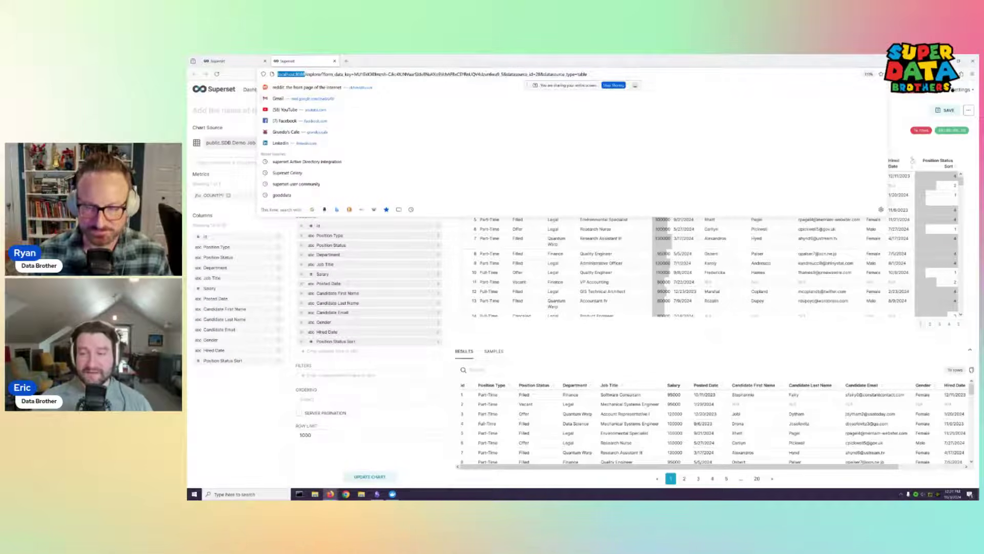
{"action": "left_click", "coordinate": [781, 130]}
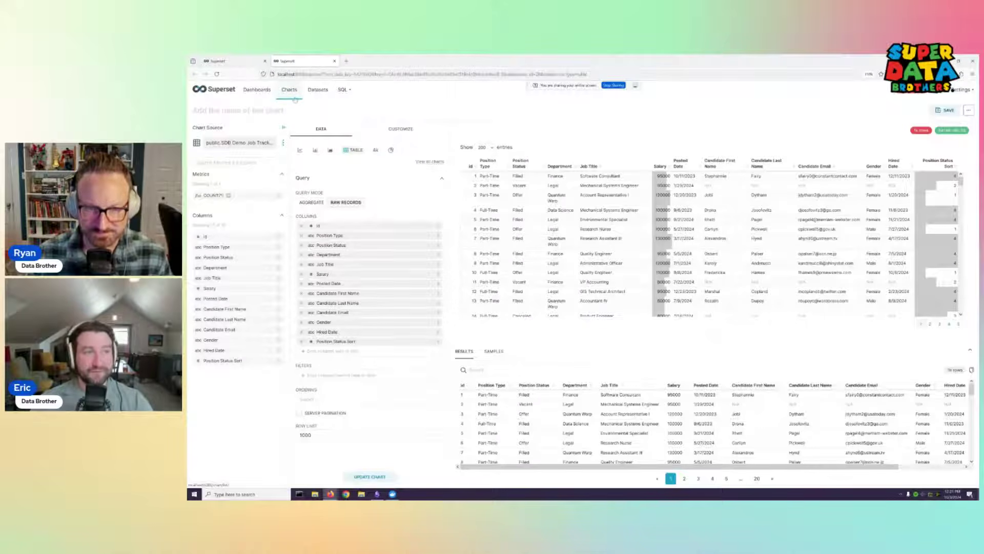
Open the Datasets list and filter it by Owner to the admin account
{"action": "left_click", "coordinate": [318, 90]}
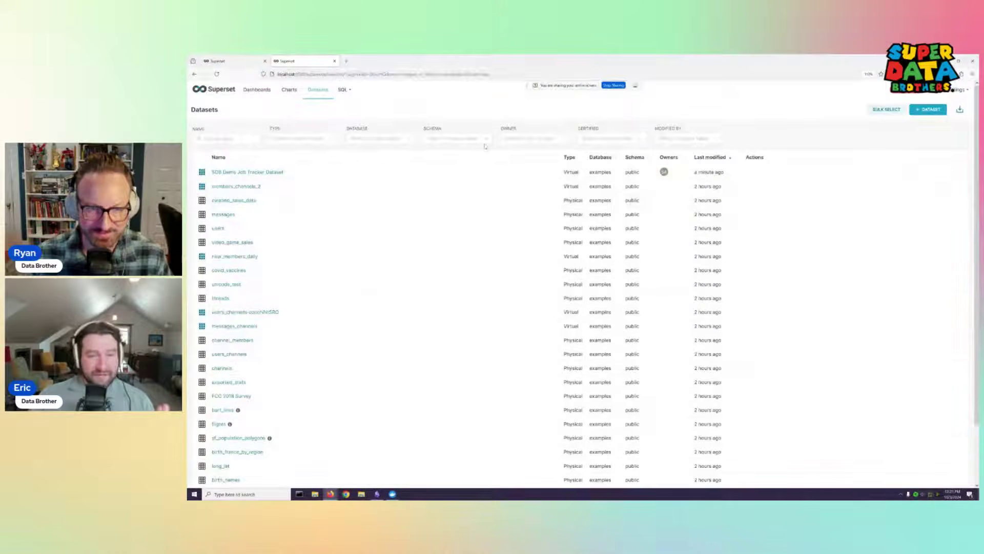
{"action": "left_click", "coordinate": [531, 138]}
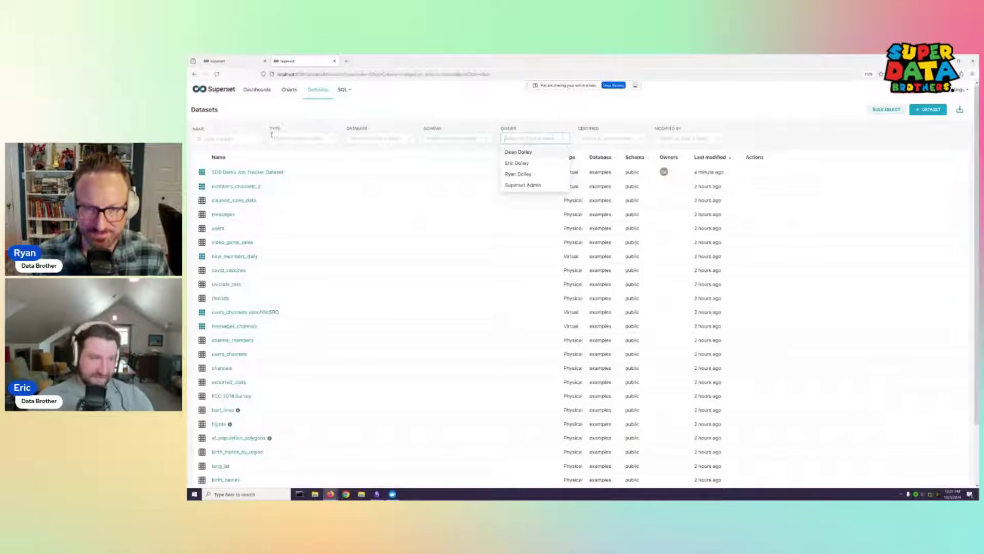
{"action": "left_click", "coordinate": [528, 185]}
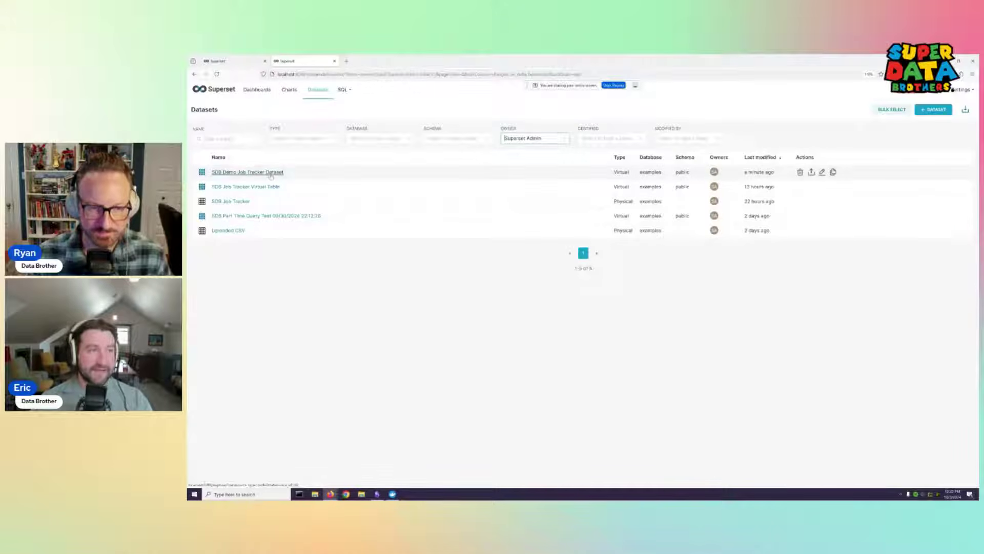
{"action": "left_click", "coordinate": [289, 91]}
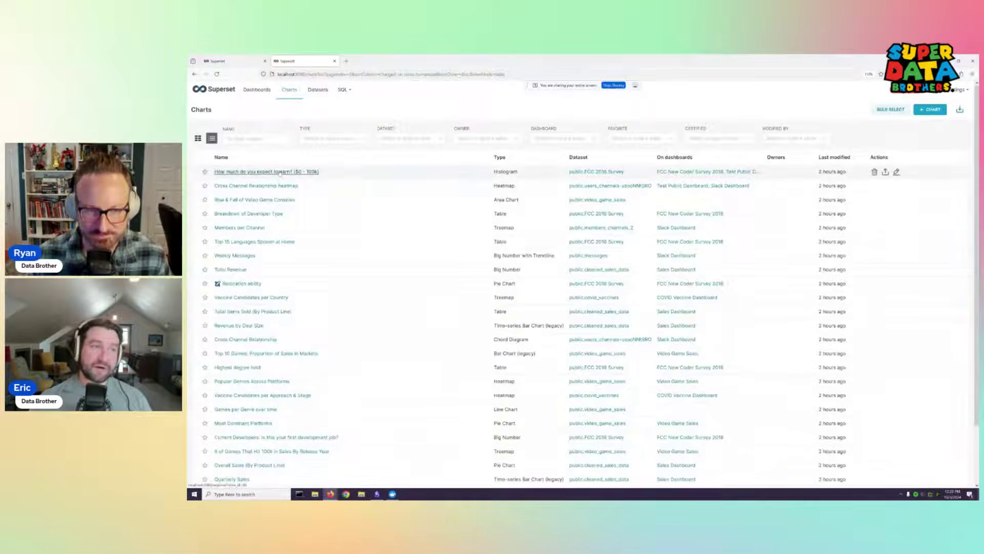
Go back to Datasets via Dashboards and apply the admin Owner filter, leaving five datasets
{"action": "left_click", "coordinate": [256, 90]}
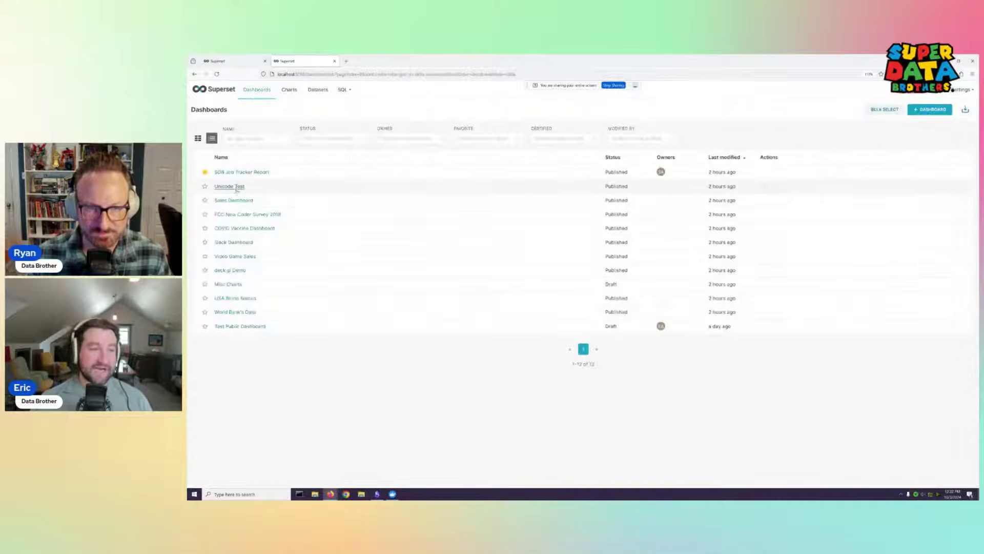
{"action": "left_click", "coordinate": [318, 91]}
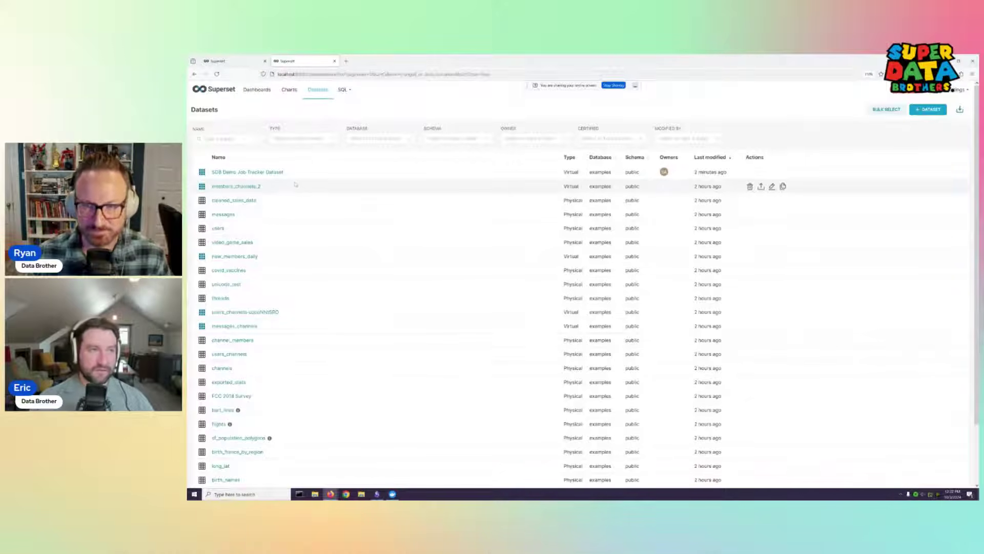
{"action": "left_click", "coordinate": [547, 136]}
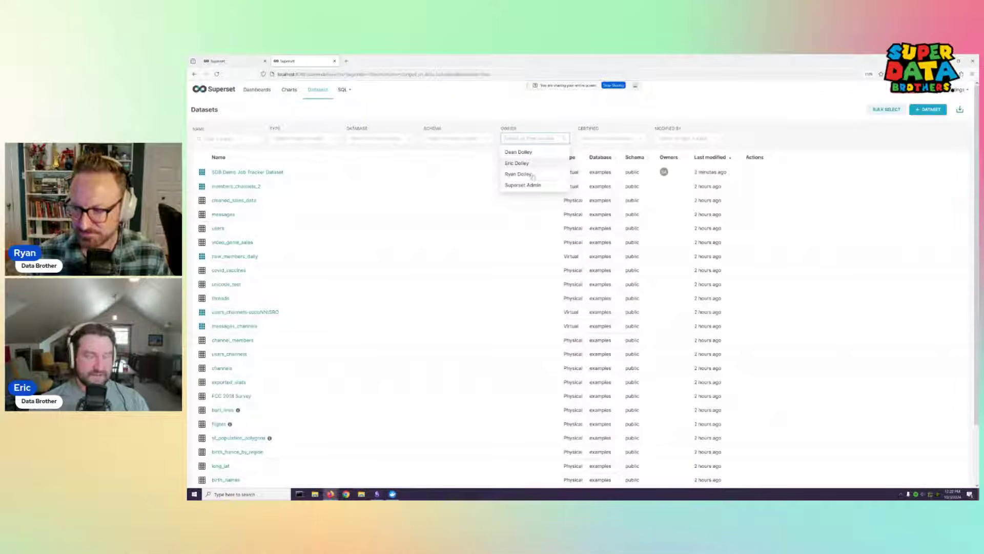
{"action": "left_click", "coordinate": [531, 187]}
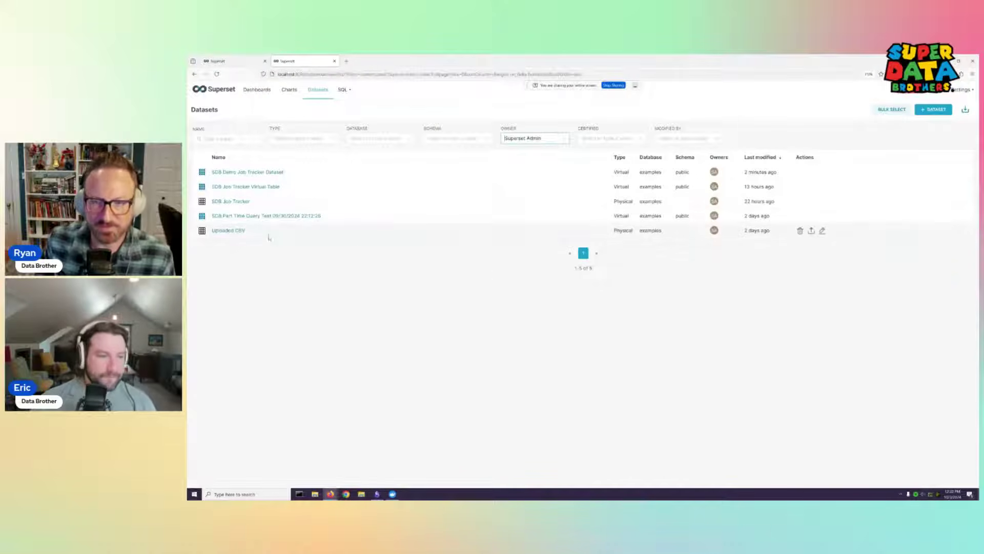
{"action": "left_click", "coordinate": [276, 265]}
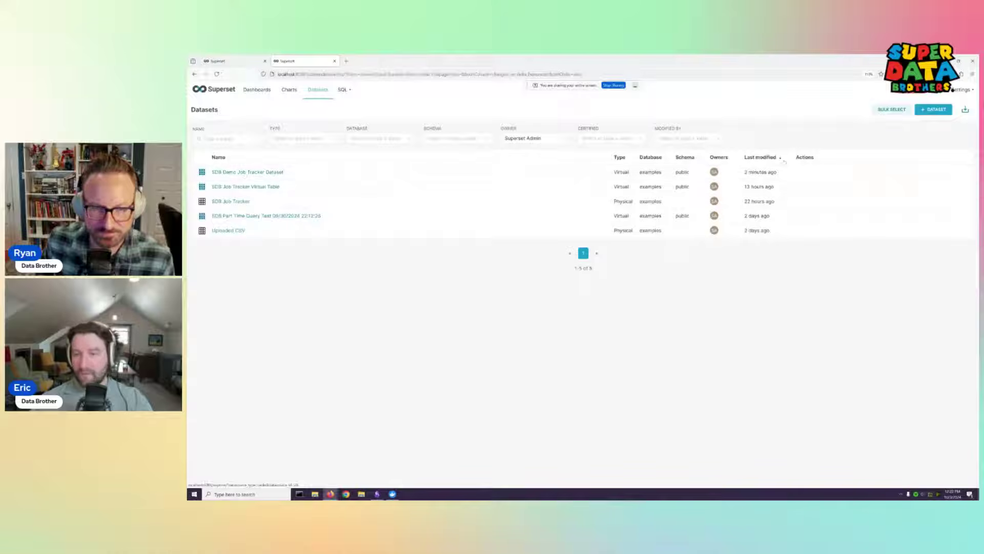
Edit SDB Demo Job Tracker Dataset and add a blank item under Calculated Columns
{"action": "left_click", "coordinate": [823, 173]}
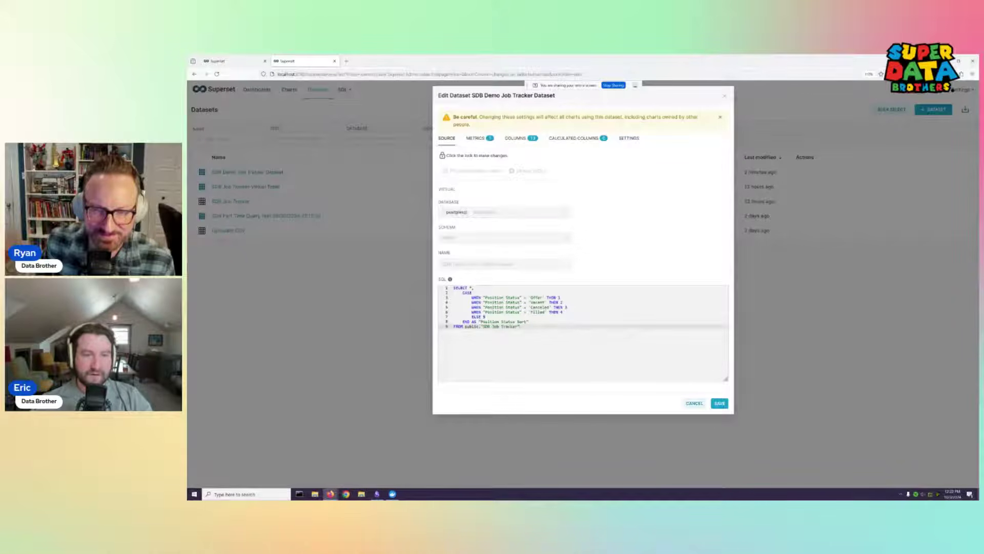
{"action": "left_click", "coordinate": [482, 139]}
{"action": "left_click", "coordinate": [515, 139]}
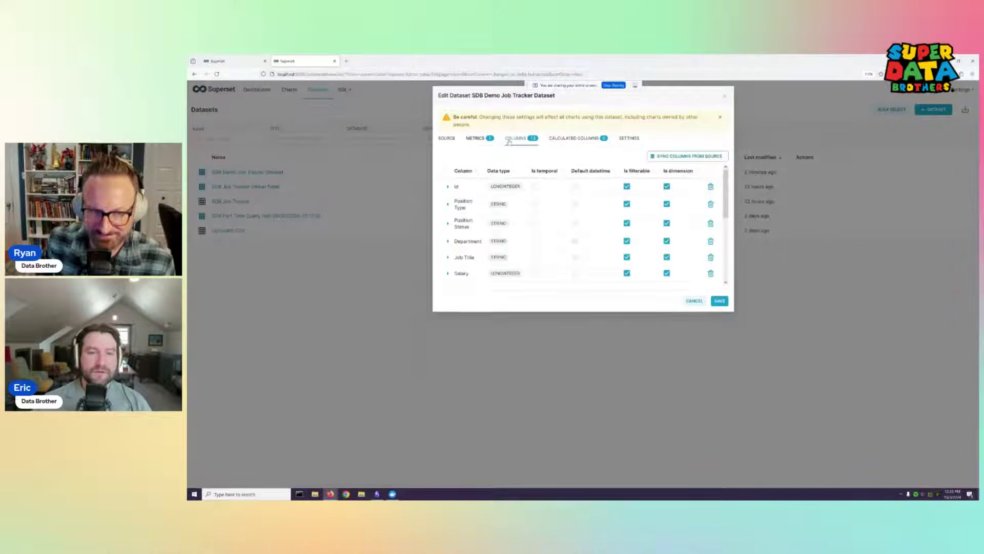
{"action": "left_click", "coordinate": [483, 140]}
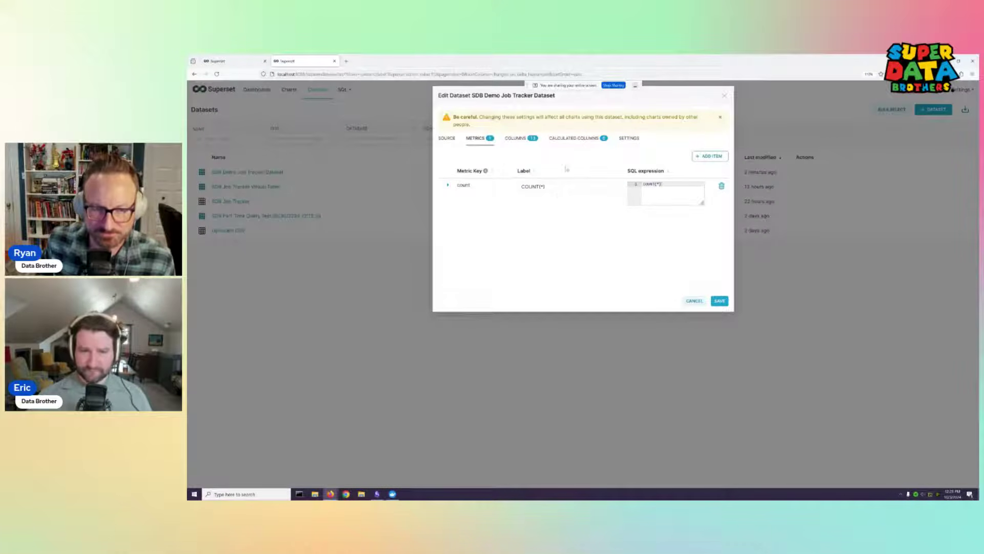
{"action": "left_click", "coordinate": [569, 138]}
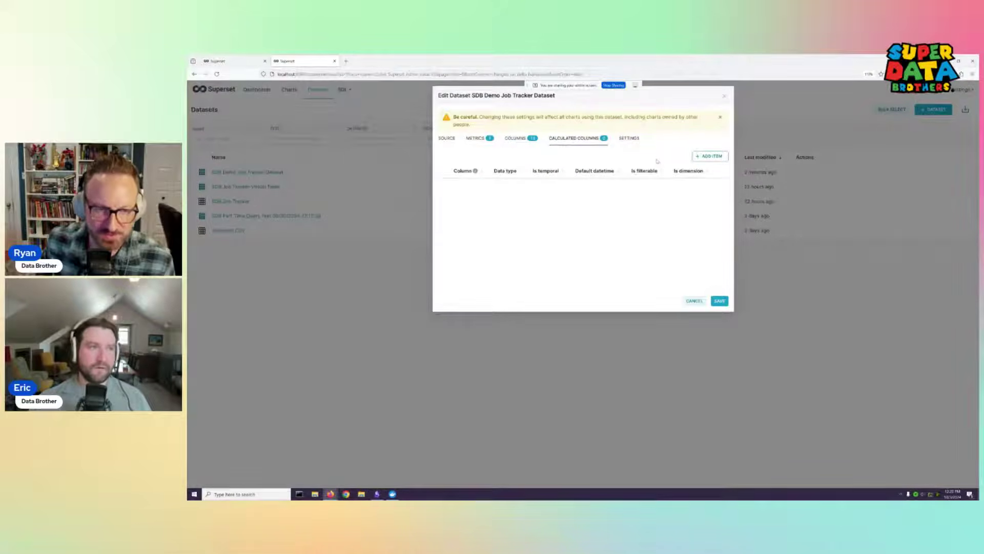
{"action": "left_click", "coordinate": [704, 155]}
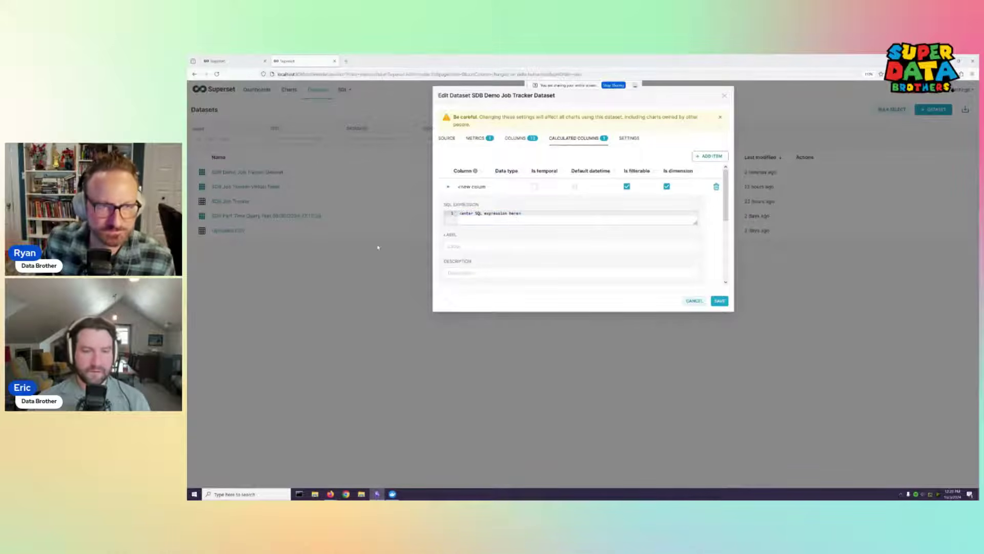
Paste the CASE expression into the column's SQL editor, mapping Offer, Vacant, Canceled, Filled to 1–4, else 5
{"action": "left_click", "coordinate": [533, 215]}
{"action": "type", "text": "CASE     WHEN \"Position Status\" = 'Offer' THEN 1     WHEN \"Position Status\" = 'Vacant' THEN 2     WHEN \"Position Status\" = 'Canceled' THEN 3     WHEN \"Position Status\" = 'Filled' THEN 4     ELSE 5 END"}
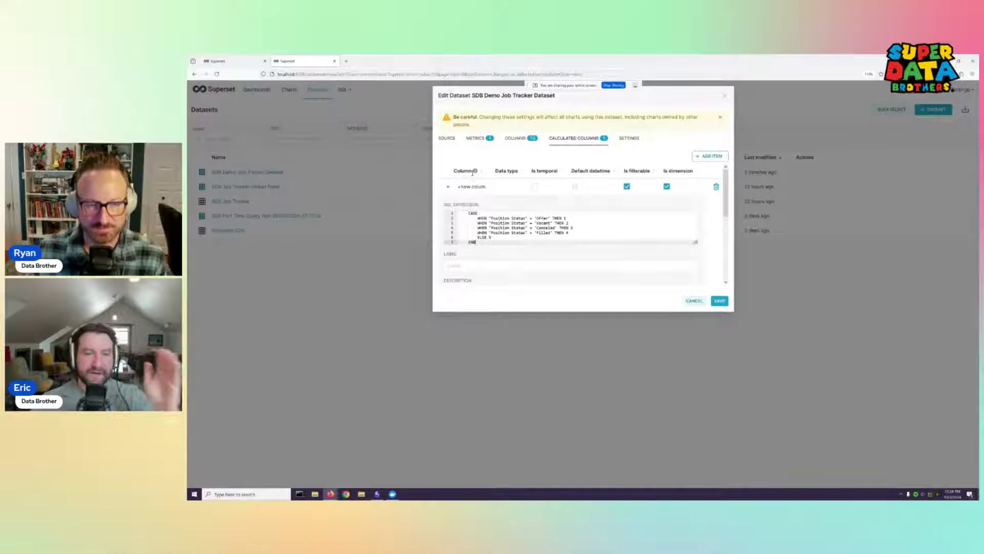
{"action": "mouse_move", "coordinate": [473, 175]}
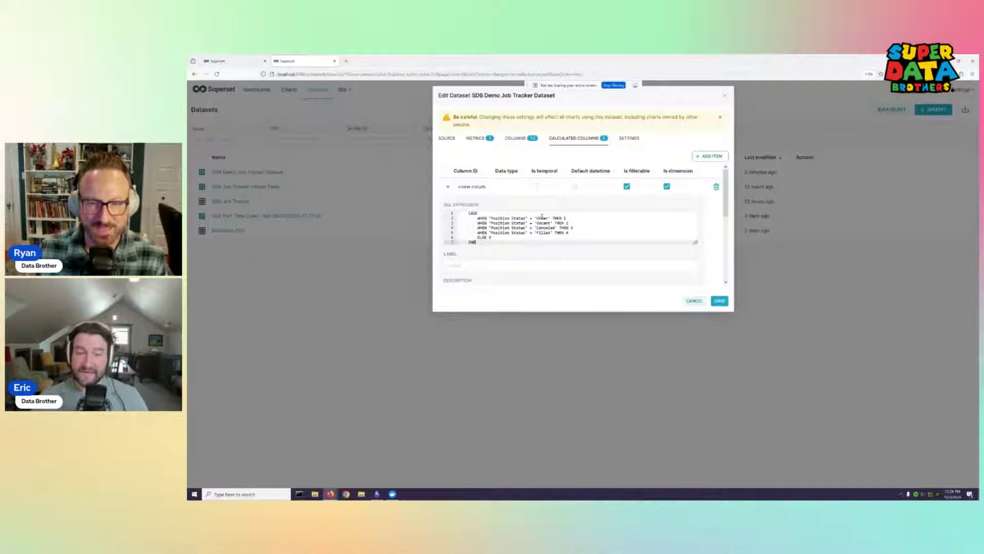
{"action": "left_click", "coordinate": [515, 237]}
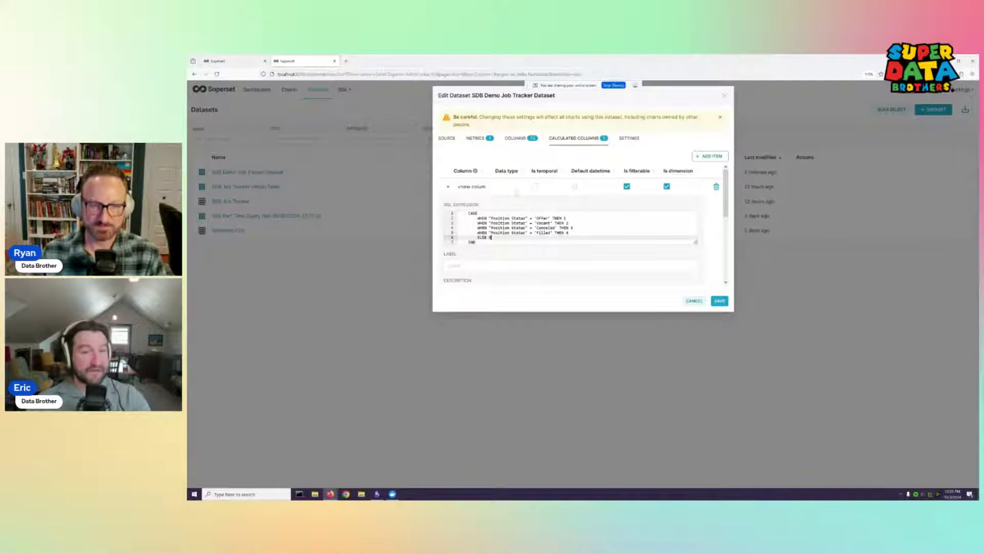
{"action": "left_click", "coordinate": [475, 139]}
{"action": "left_click", "coordinate": [446, 138]}
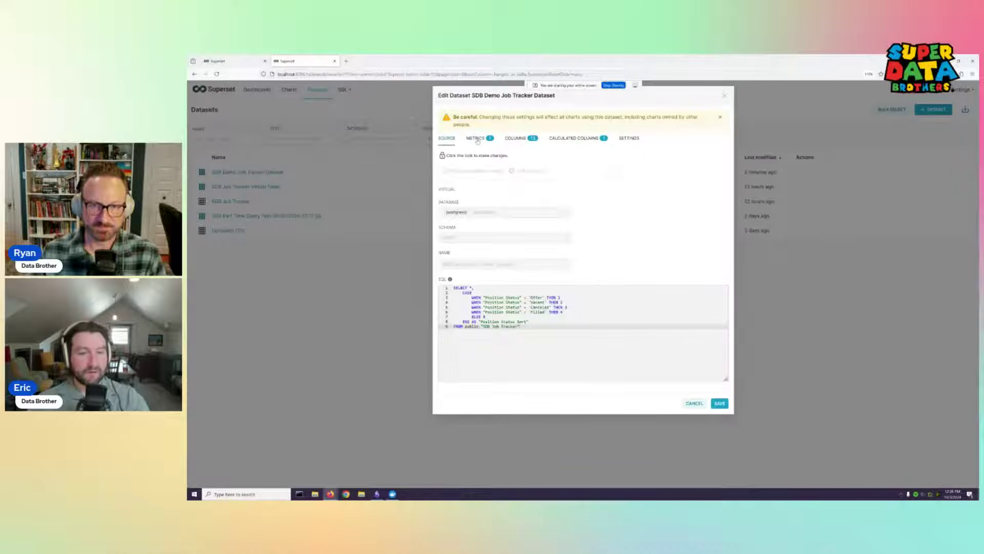
{"action": "left_click", "coordinate": [476, 139]}
{"action": "left_click", "coordinate": [448, 139]}
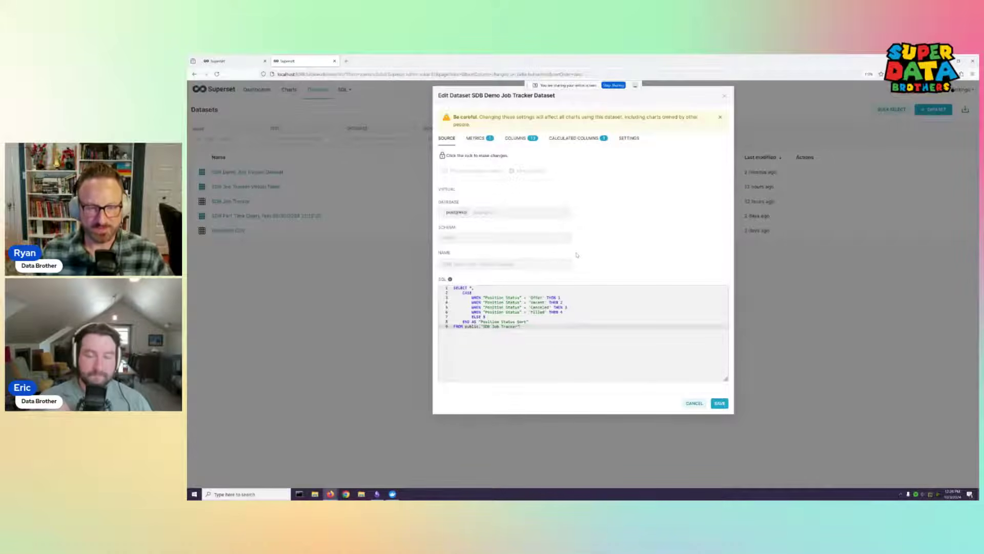
{"action": "left_click", "coordinate": [584, 139]}
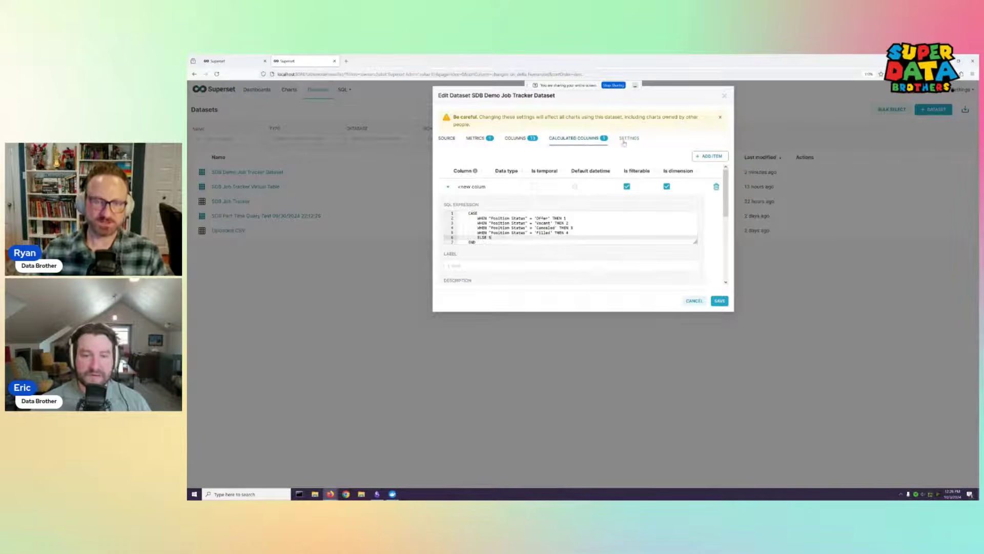
{"action": "left_click", "coordinate": [627, 138]}
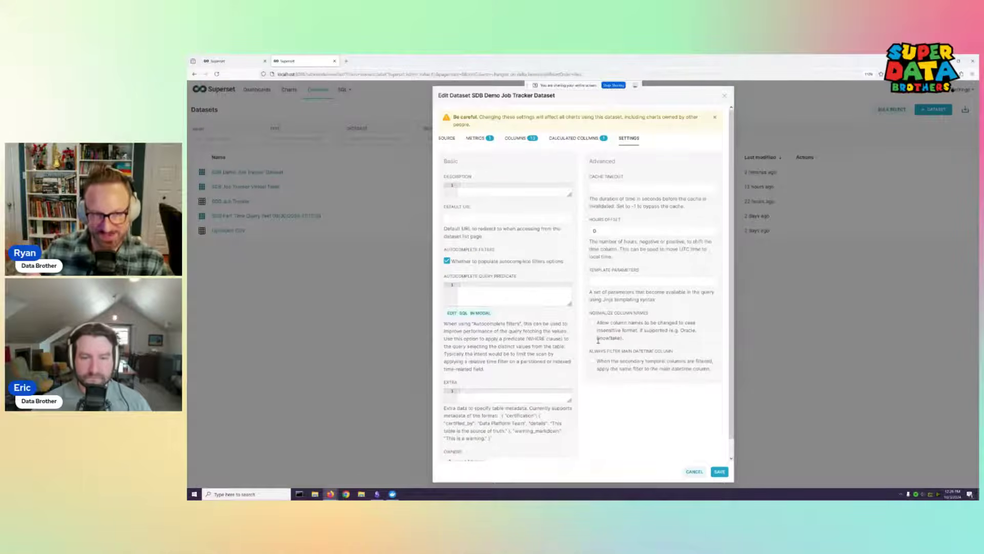
{"action": "left_click", "coordinate": [573, 141]}
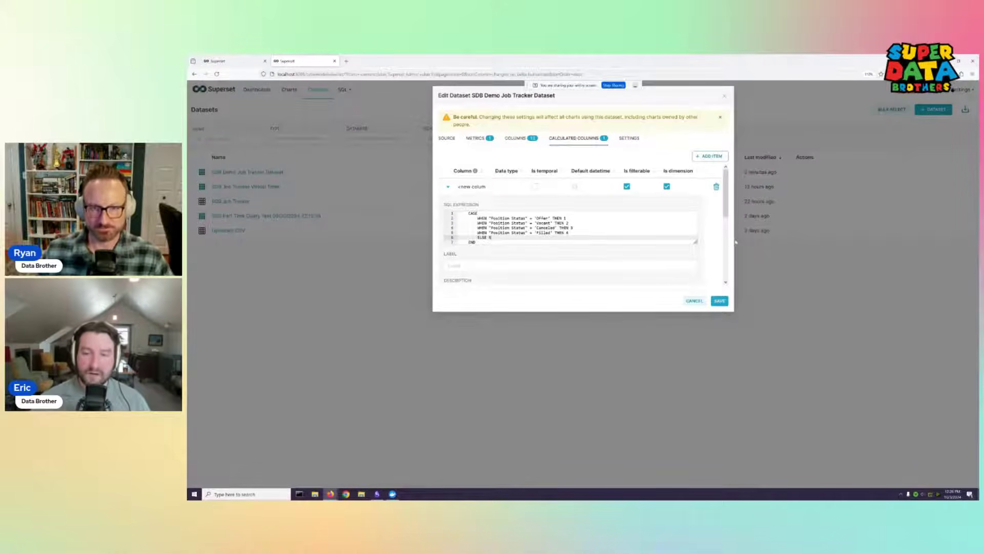
{"action": "scroll", "coordinate": [702, 250], "scroll_direction": "down", "scroll_amount": 3}
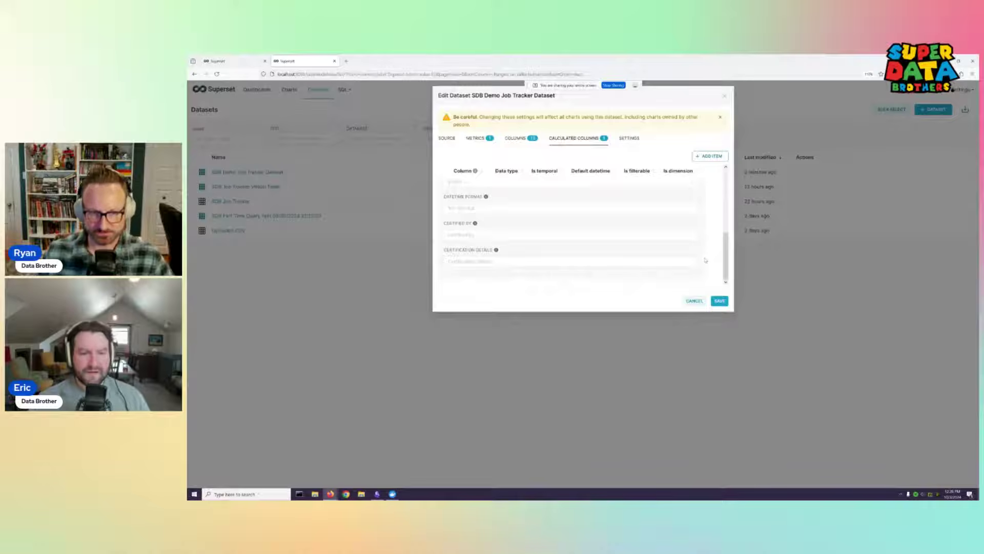
{"action": "scroll", "coordinate": [709, 253], "scroll_direction": "up", "scroll_amount": 5}
{"action": "scroll", "coordinate": [709, 249], "scroll_direction": "down", "scroll_amount": 6}
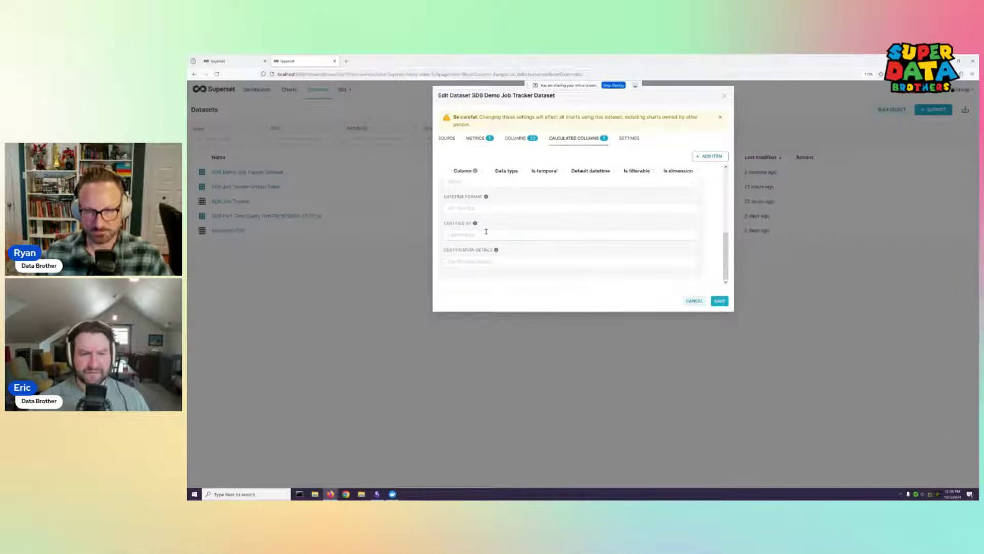
{"action": "left_click", "coordinate": [468, 234]}
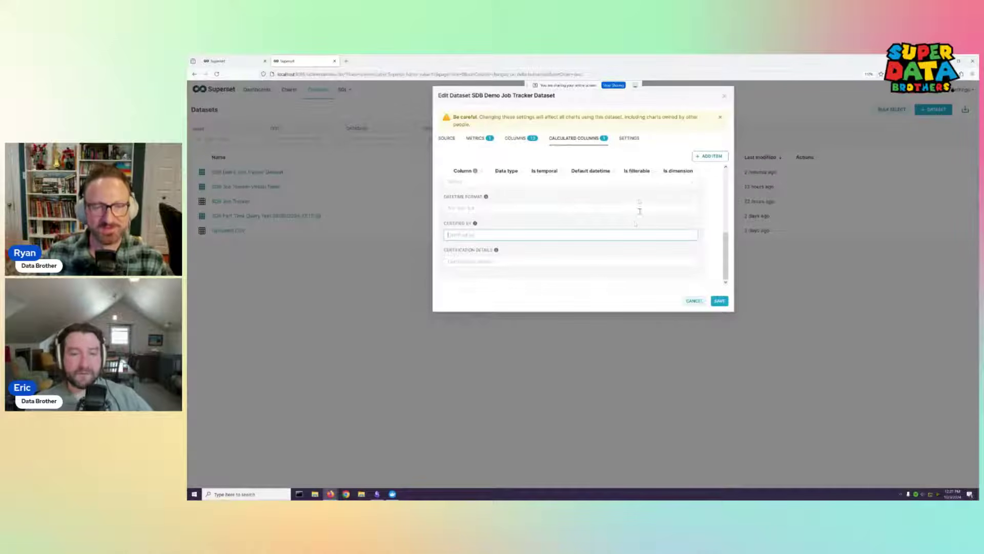
{"action": "scroll", "coordinate": [578, 228], "scroll_direction": "up", "scroll_amount": 3}
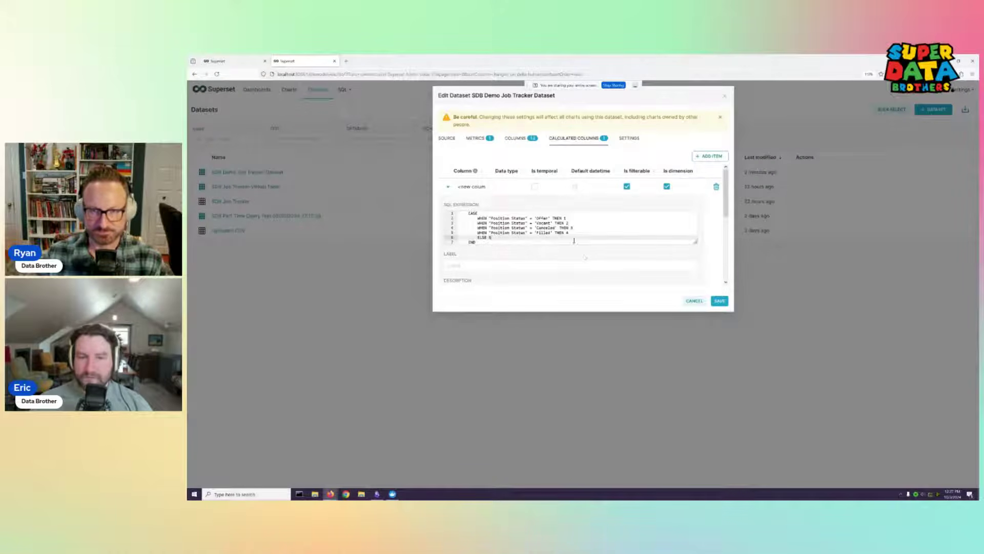
{"action": "scroll", "coordinate": [584, 246], "scroll_direction": "down", "scroll_amount": 8}
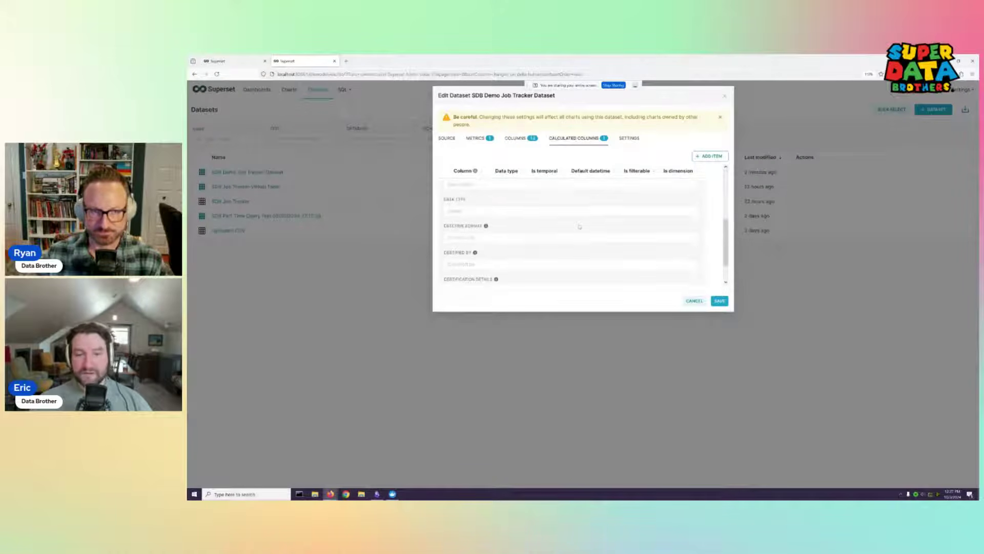
Save and confirm the dataset changes, then open the SDB Job Tracker dataset's edit dialog
{"action": "left_click", "coordinate": [720, 301]}
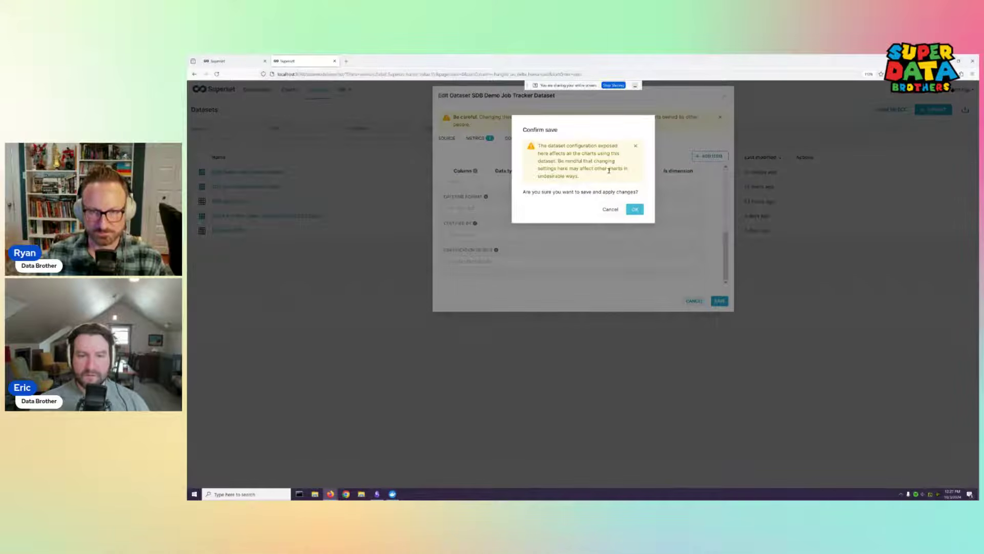
{"action": "left_click", "coordinate": [634, 209]}
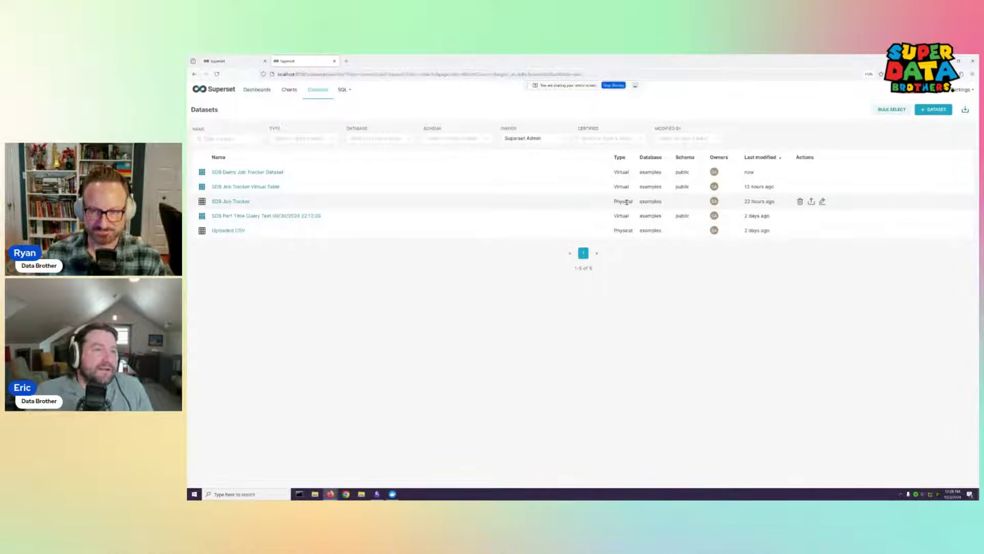
{"action": "left_click", "coordinate": [822, 202]}
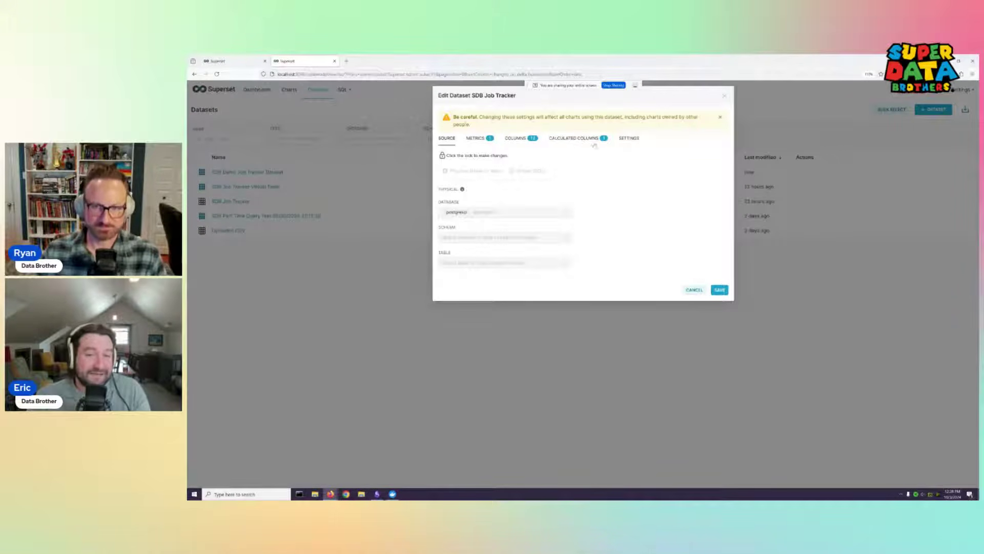
Show the Calculated Columns section of the SDB Job Tracker dataset
{"action": "left_click", "coordinate": [589, 139]}
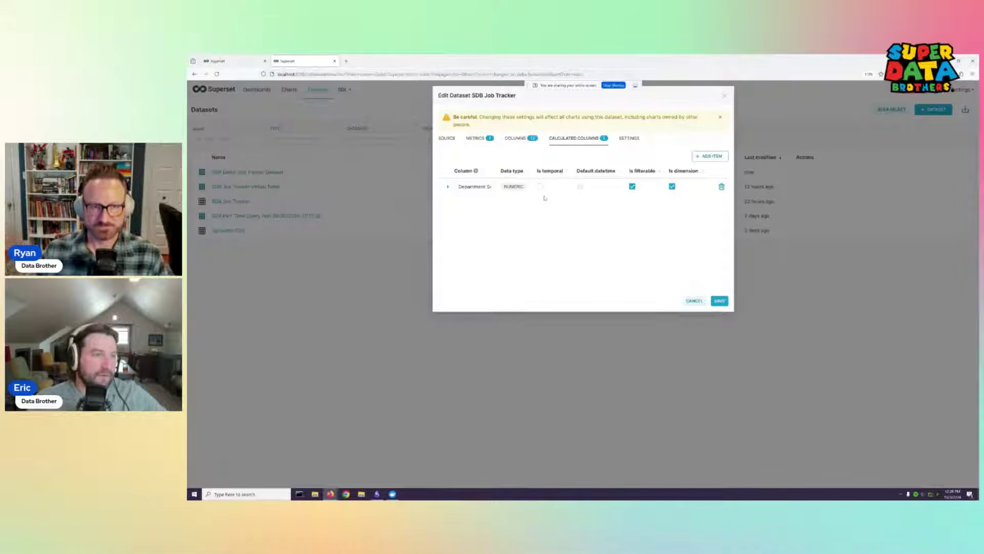
Close the Edit Dataset dialog without changes, returning to the Datasets list
{"action": "left_click", "coordinate": [725, 97]}
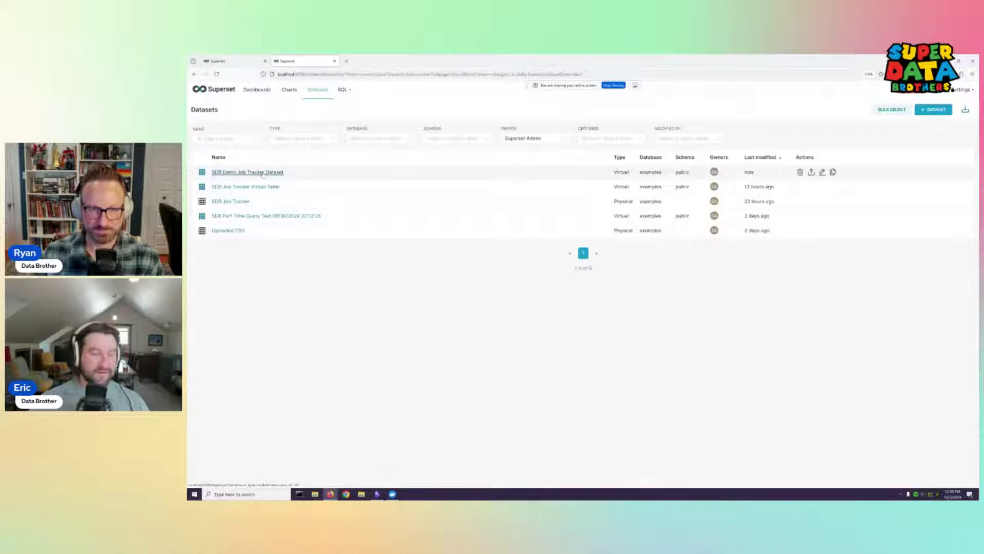
Switch from Datasets to the Charts list of saved charts
{"action": "left_click", "coordinate": [289, 90]}
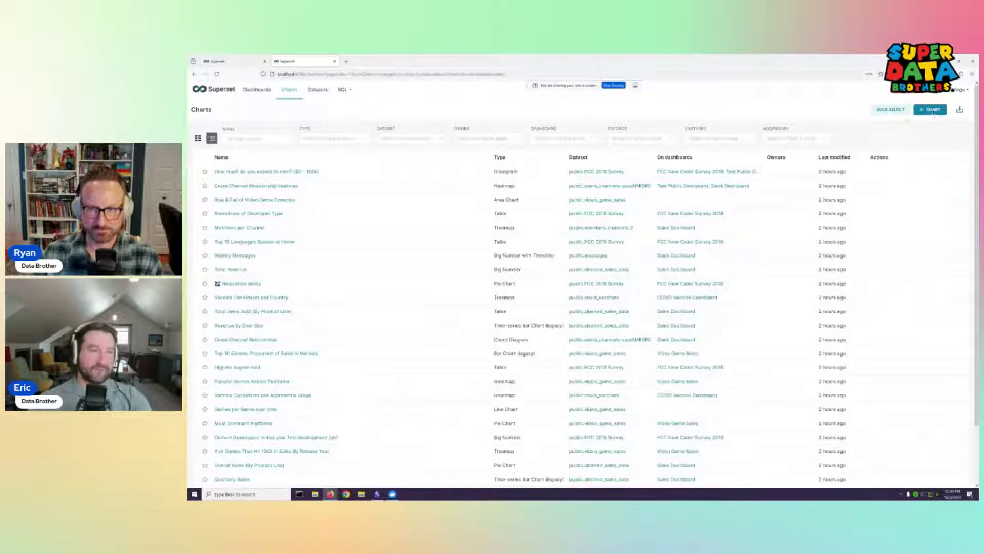
Return to Datasets and filter the list by owner Superset Admin
{"action": "left_click", "coordinate": [318, 89]}
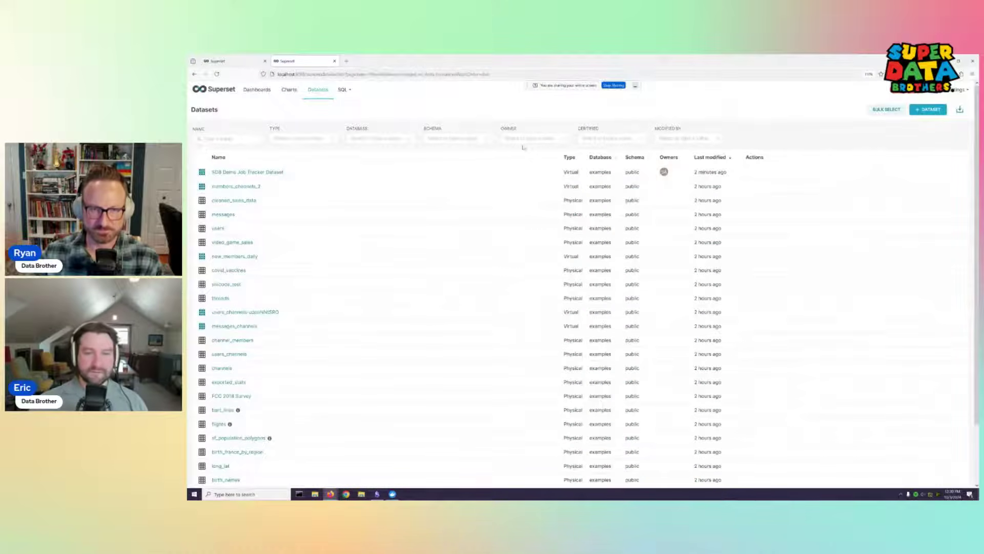
{"action": "left_click", "coordinate": [534, 137]}
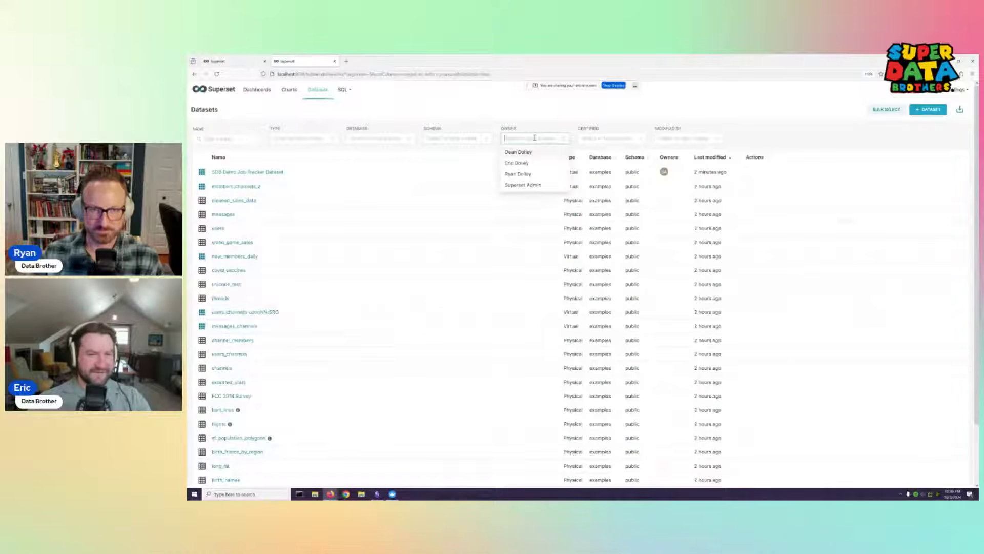
{"action": "left_click", "coordinate": [535, 186]}
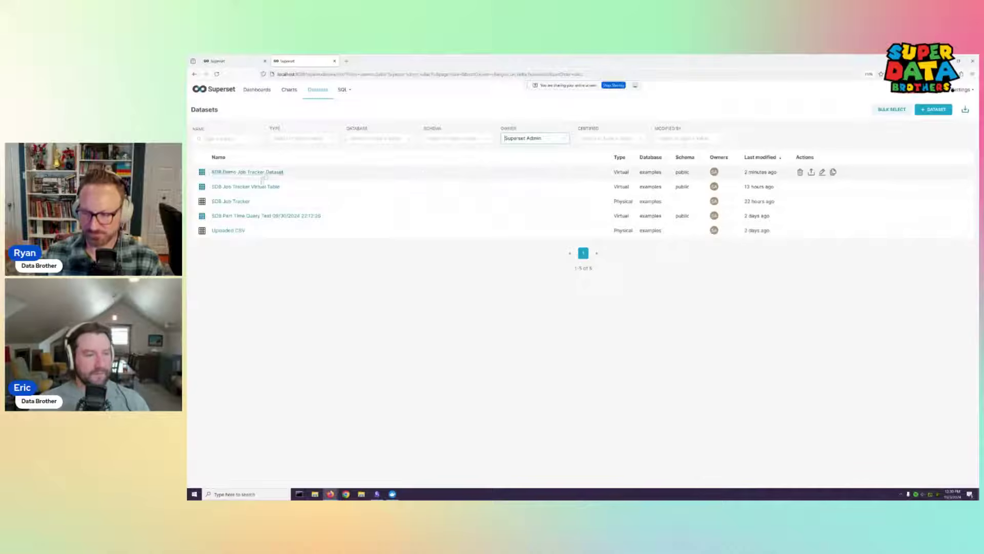
Start a chart from SDB Demo Job Tracker Dataset and open the 'View all charts' gallery
{"action": "left_click", "coordinate": [263, 172]}
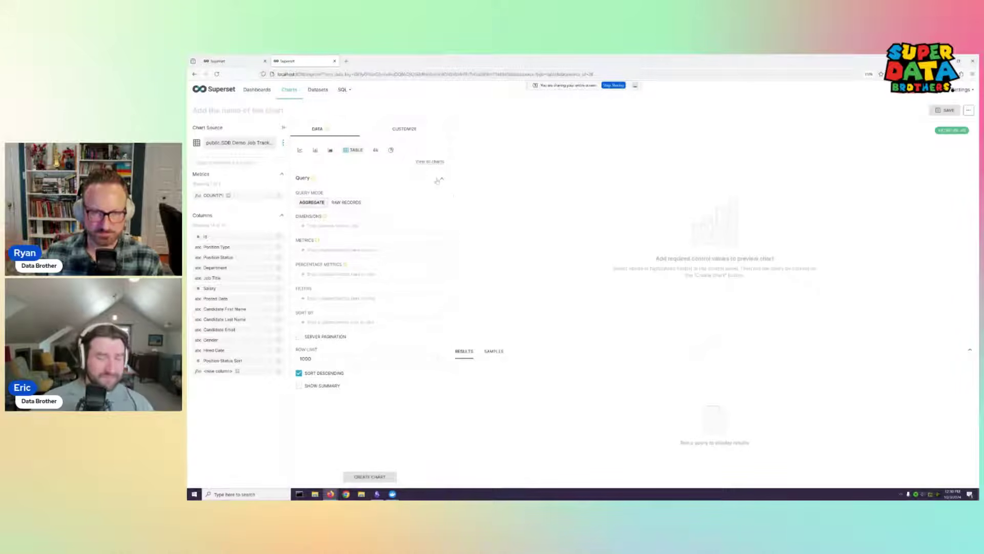
{"action": "left_click", "coordinate": [425, 163]}
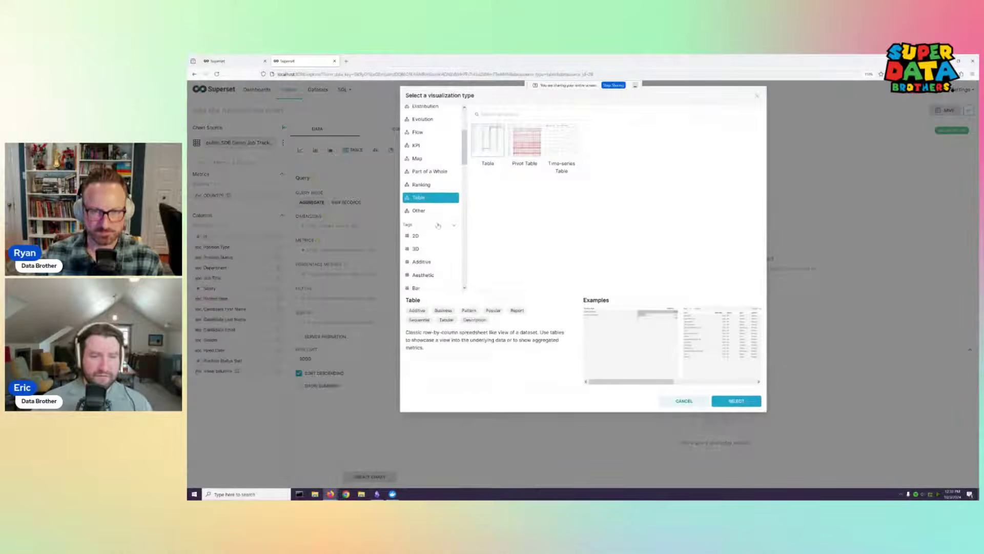
Browse the Business, Circular, Coordinates, Deprecated and Percentages chart categories
{"action": "left_click", "coordinate": [422, 302]}
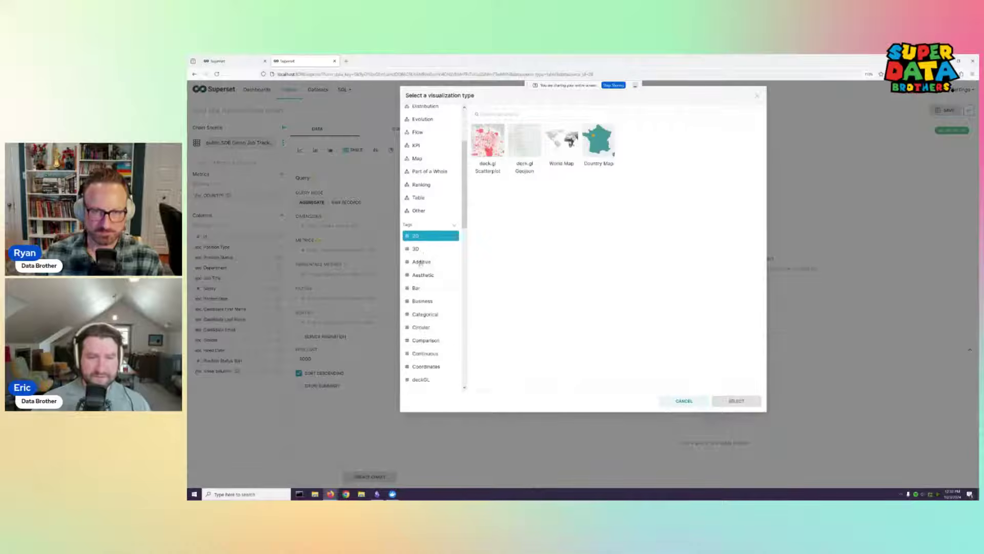
{"action": "left_click", "coordinate": [421, 327]}
{"action": "left_click", "coordinate": [426, 366]}
{"action": "scroll", "coordinate": [426, 348], "scroll_direction": "down", "scroll_amount": 2}
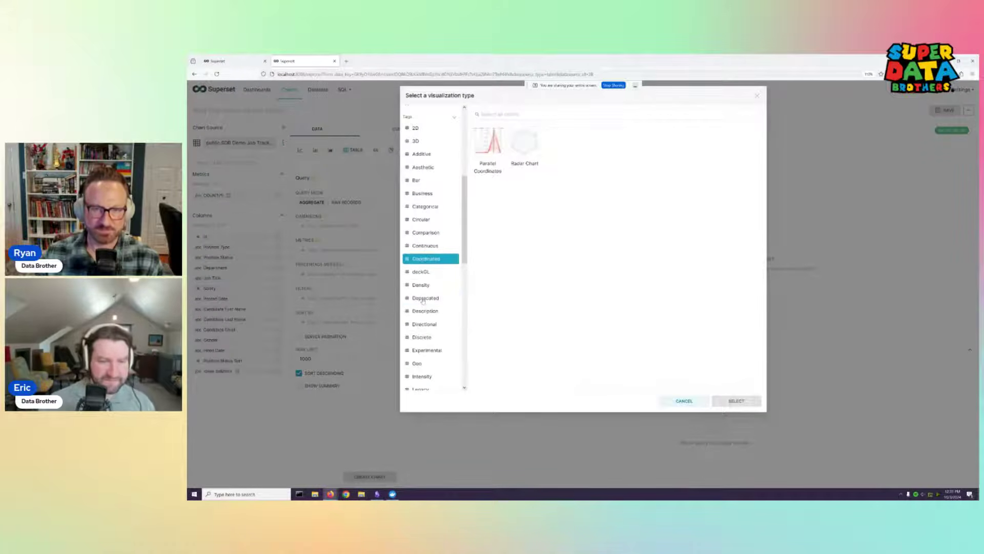
{"action": "left_click", "coordinate": [424, 299]}
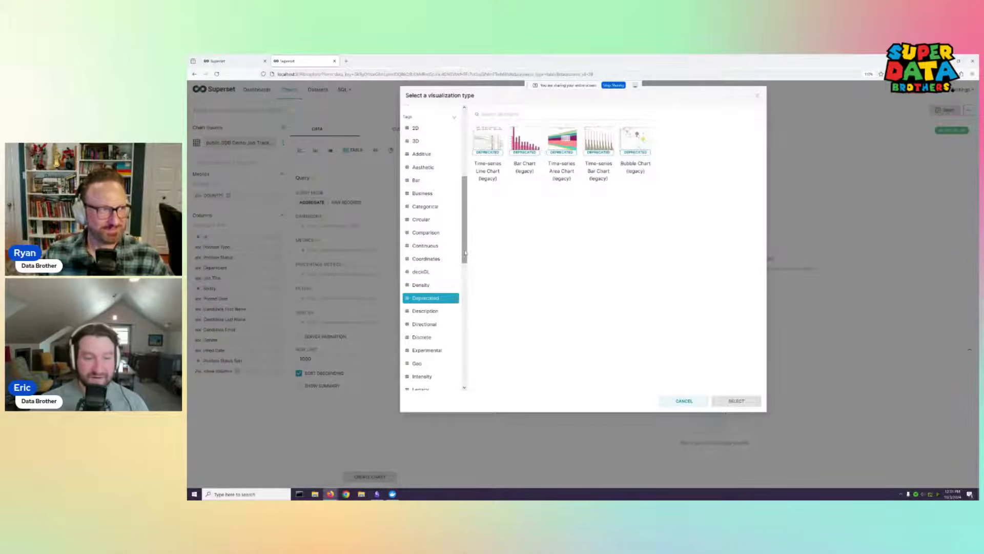
{"action": "left_click_drag", "start_coordinate": [467, 256], "coordinate": [476, 305]}
{"action": "scroll", "coordinate": [436, 257], "scroll_direction": "down", "scroll_amount": 2}
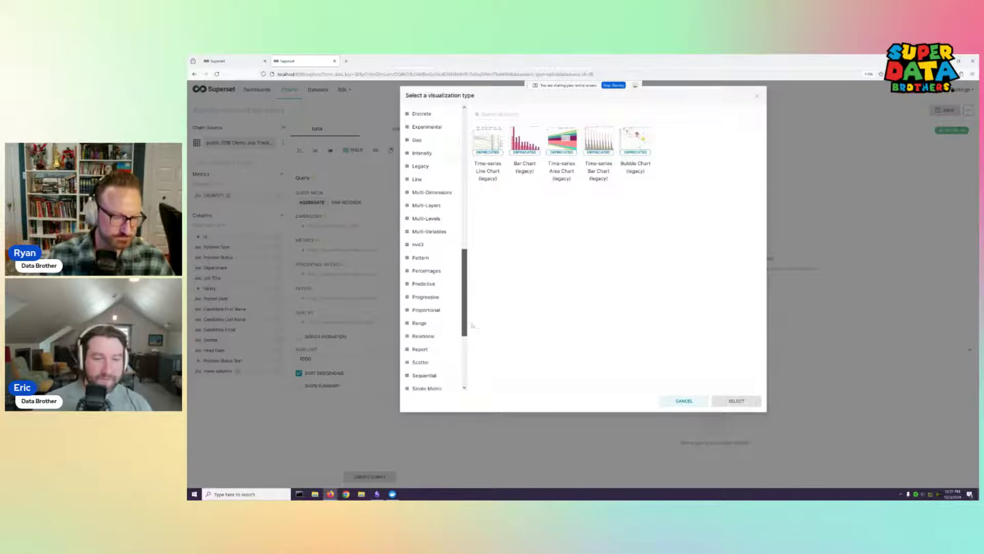
{"action": "left_click", "coordinate": [428, 268]}
{"action": "scroll", "coordinate": [435, 231], "scroll_direction": "up", "scroll_amount": 10}
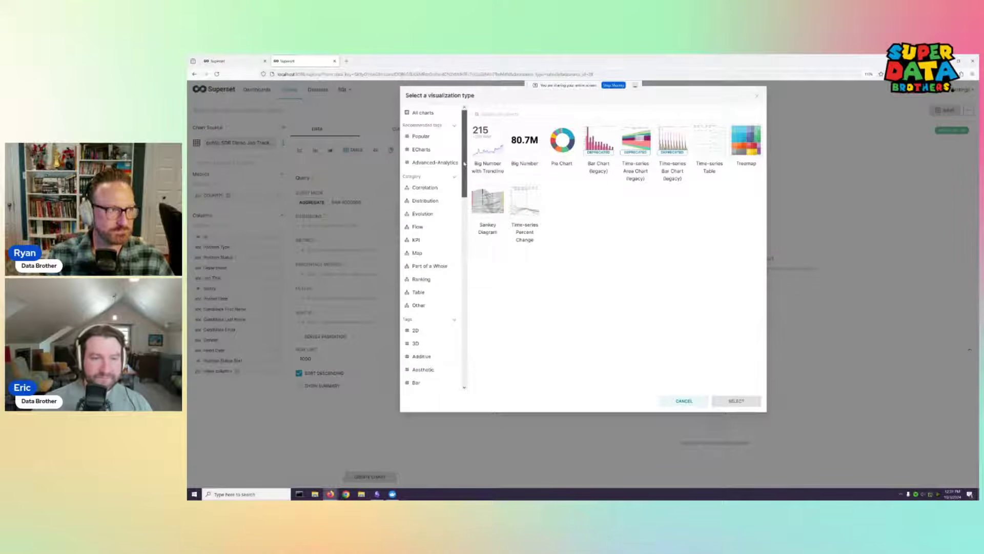
Browse the Popular, Evolution, Ranking and 2D chart categories
{"action": "left_click", "coordinate": [431, 137]}
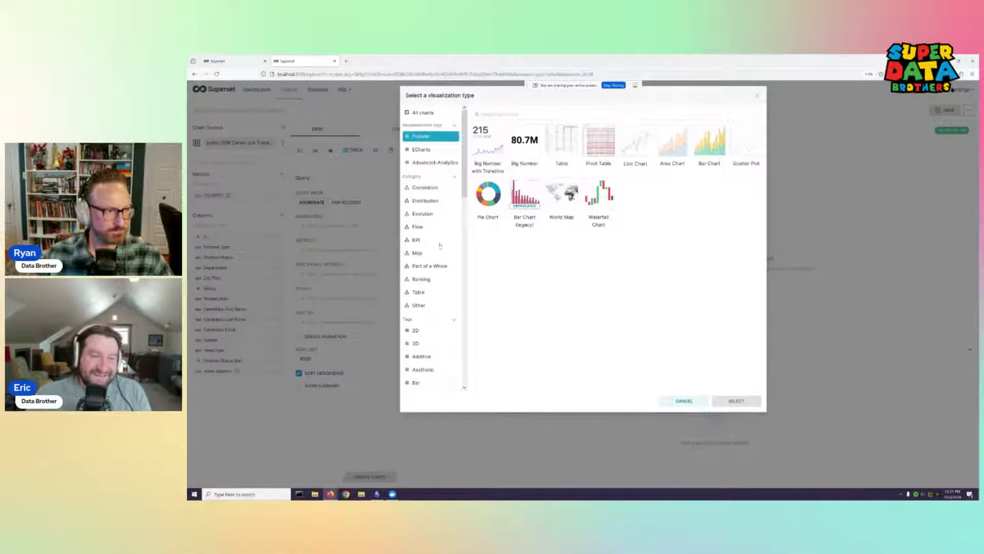
{"action": "left_click", "coordinate": [429, 215]}
{"action": "left_click", "coordinate": [423, 280]}
{"action": "left_click", "coordinate": [436, 330]}
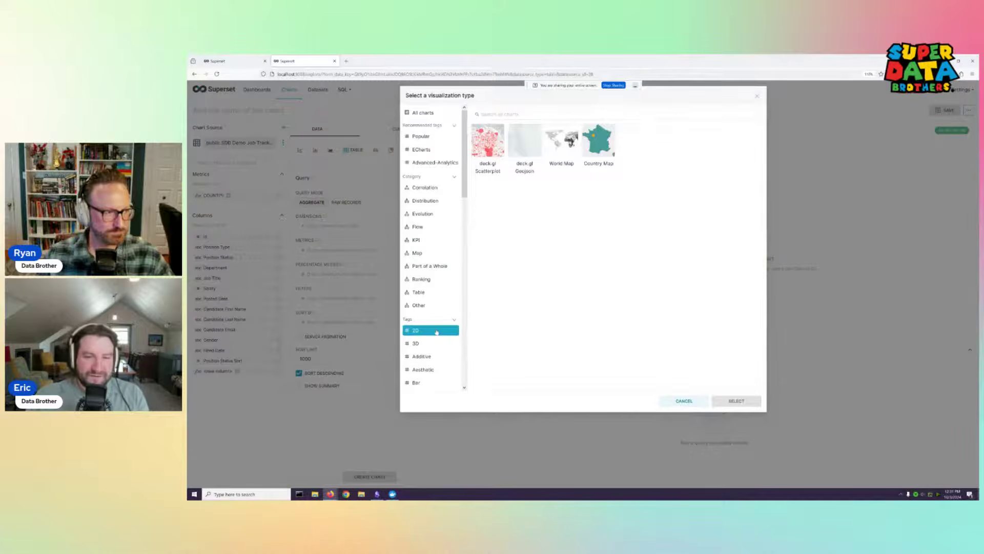
{"action": "left_click", "coordinate": [435, 138]}
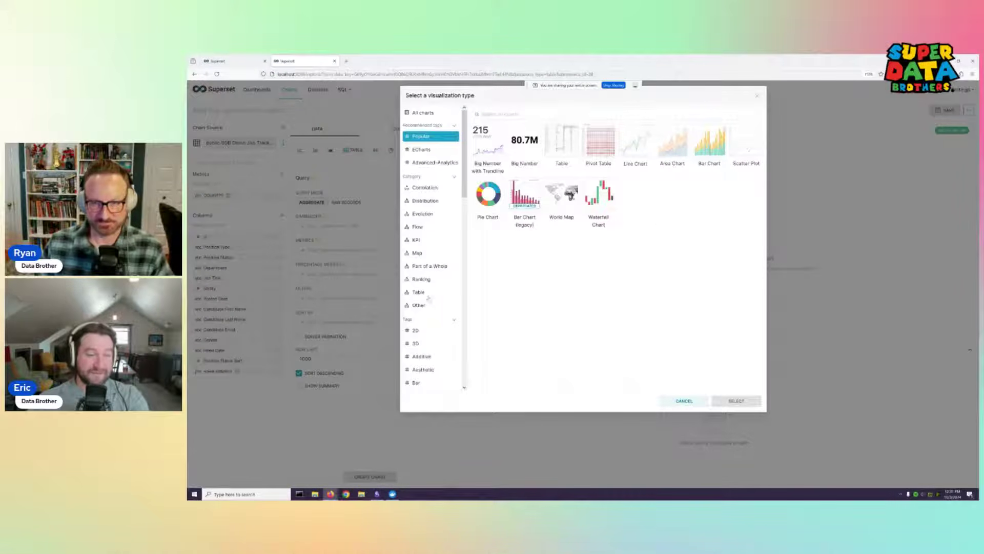
Check the Circular, Categorical and Comparison categories, then pick Table from Popular
{"action": "scroll", "coordinate": [424, 351], "scroll_direction": "down", "scroll_amount": 2}
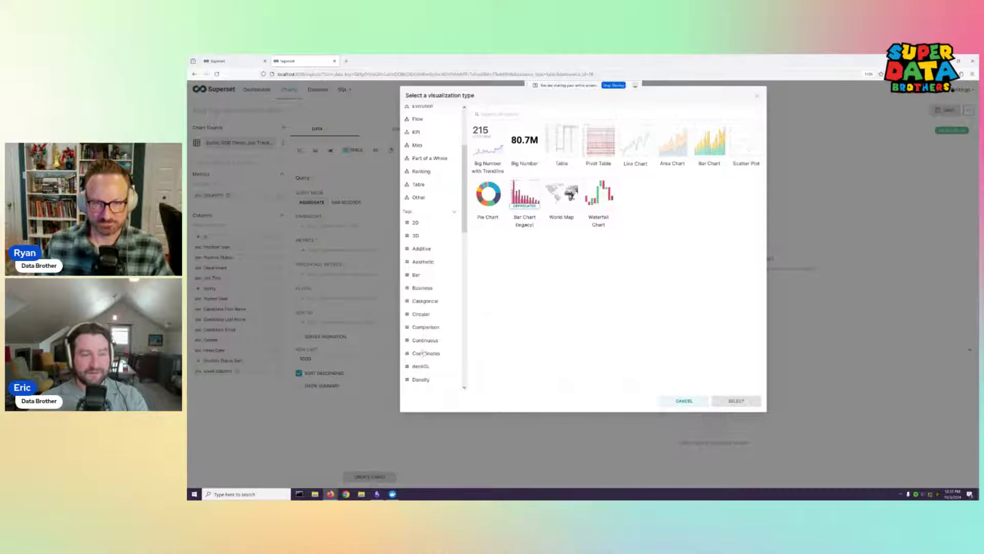
{"action": "left_click", "coordinate": [420, 314]}
{"action": "left_click", "coordinate": [427, 303]}
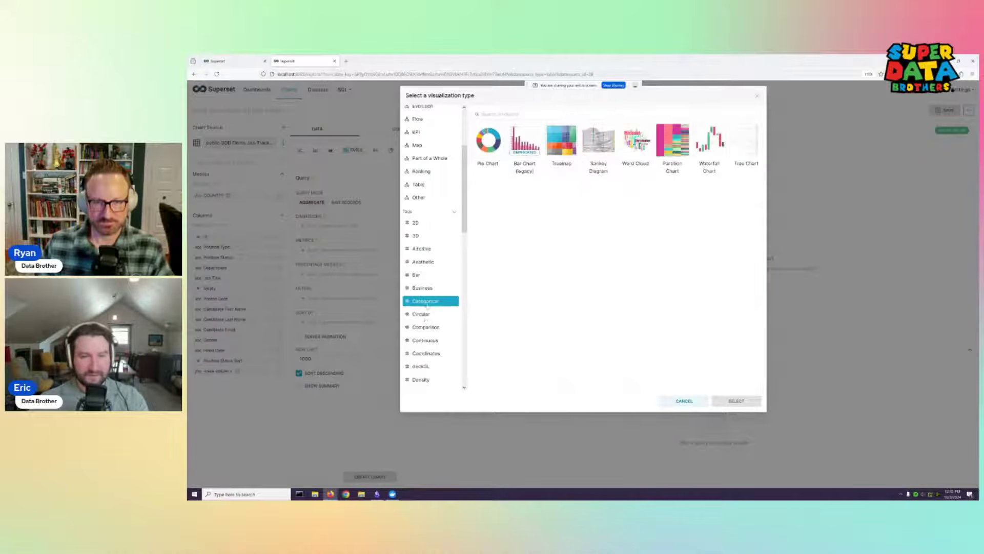
{"action": "left_click", "coordinate": [424, 327]}
{"action": "scroll", "coordinate": [424, 324], "scroll_direction": "up", "scroll_amount": 3}
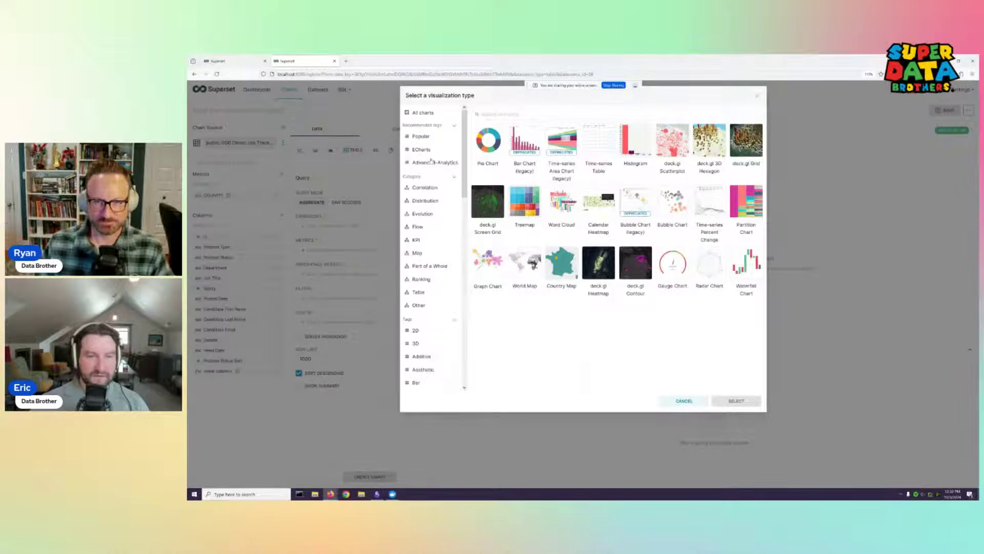
{"action": "left_click", "coordinate": [420, 136]}
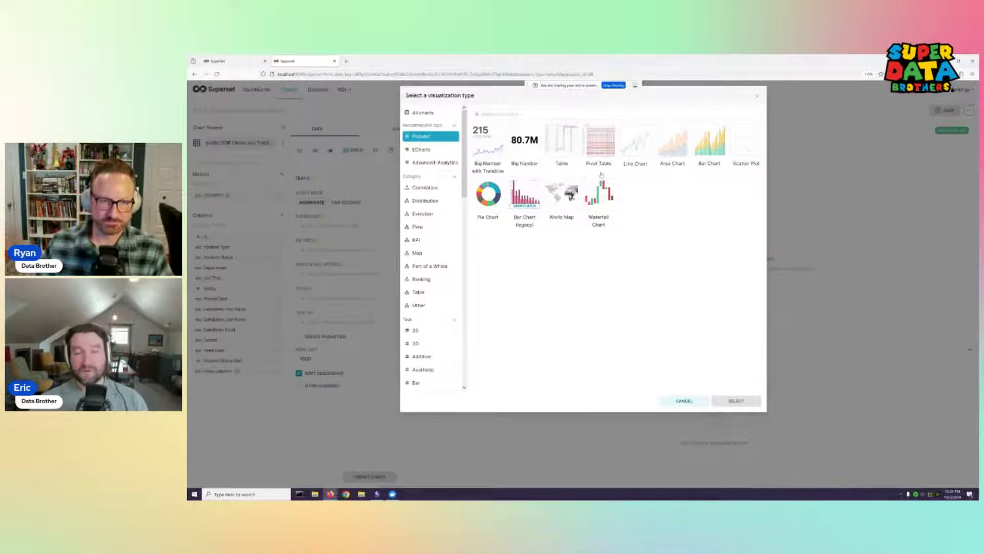
{"action": "left_click", "coordinate": [563, 150]}
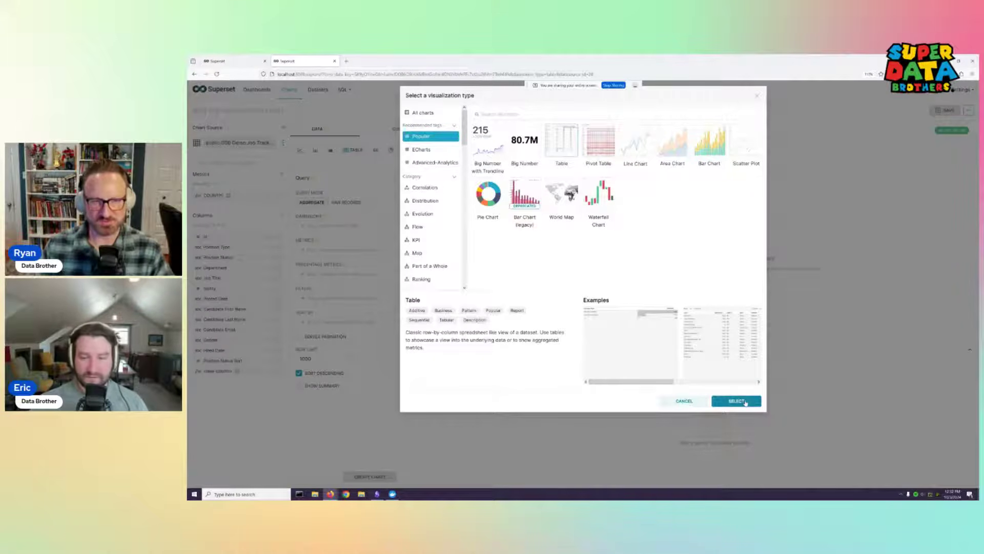
Confirm Table as the chart type and toggle Query Mode to Raw Records and back to Aggregate
{"action": "left_click", "coordinate": [747, 402]}
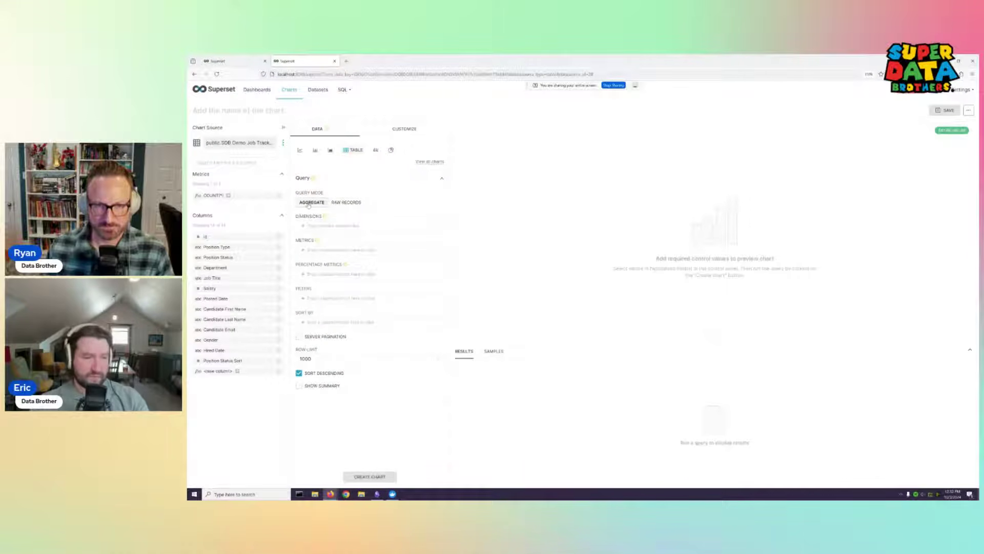
{"action": "left_click", "coordinate": [346, 202]}
{"action": "left_click", "coordinate": [311, 202]}
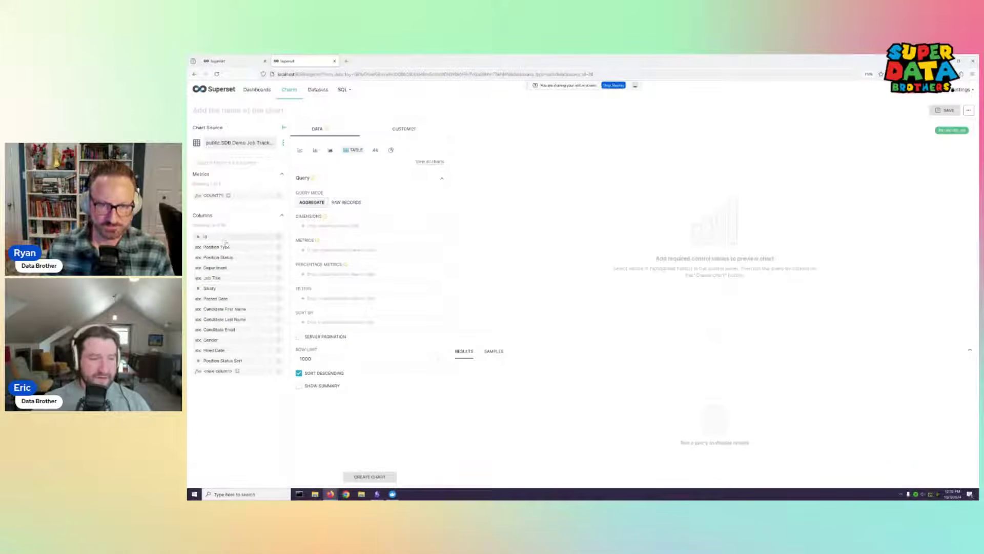
Add Position Type as a dimension and Salary averaged as an AVG(Salary) metric
{"action": "left_click_drag", "start_coordinate": [241, 248], "coordinate": [308, 230]}
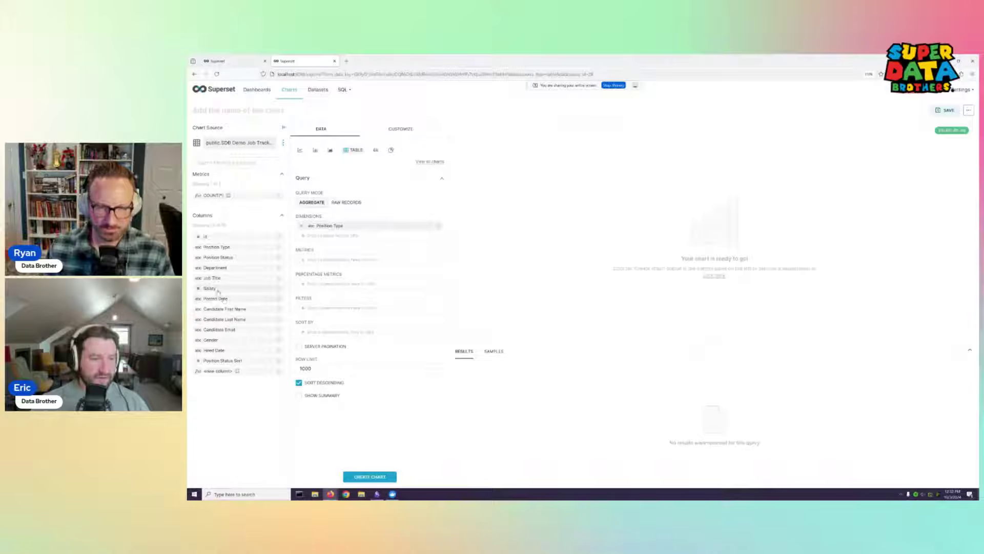
{"action": "left_click_drag", "start_coordinate": [218, 291], "coordinate": [333, 264]}
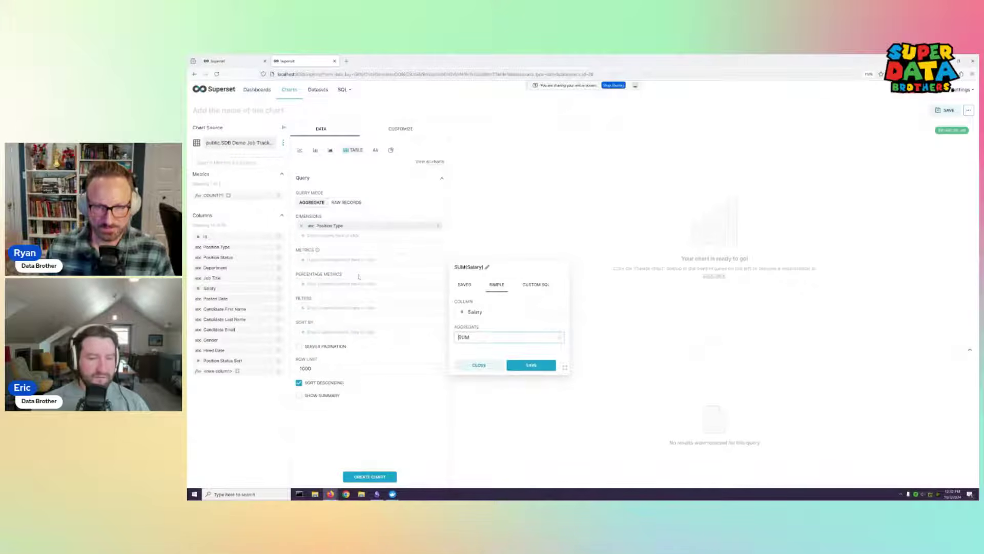
{"action": "left_click", "coordinate": [558, 337]}
{"action": "left_click", "coordinate": [553, 339]}
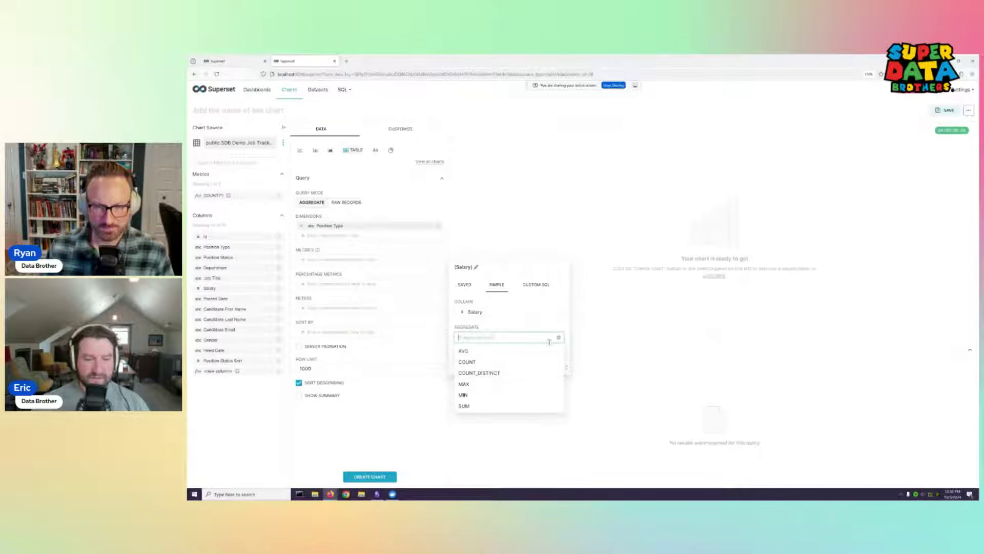
{"action": "left_click", "coordinate": [464, 352]}
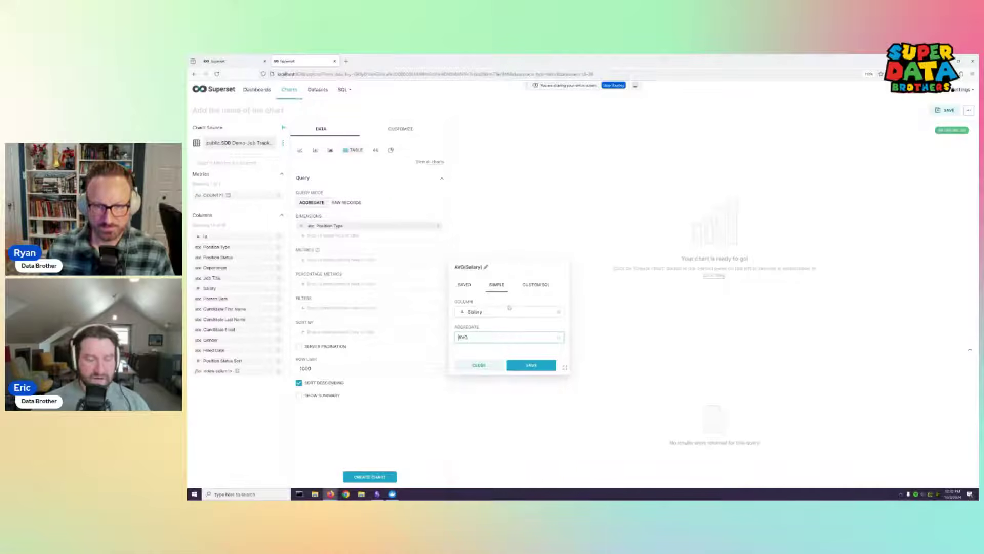
{"action": "left_click", "coordinate": [535, 285]}
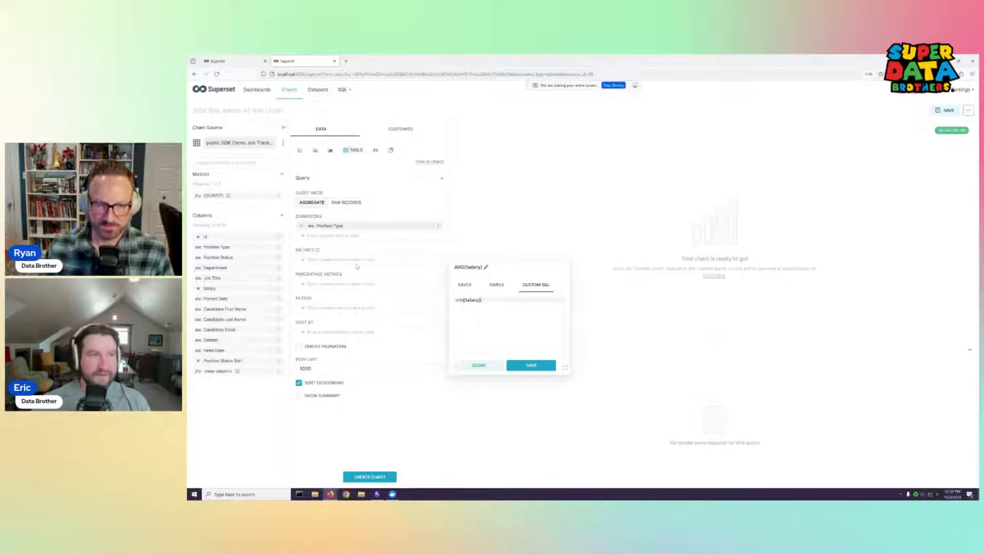
{"action": "left_click", "coordinate": [496, 285]}
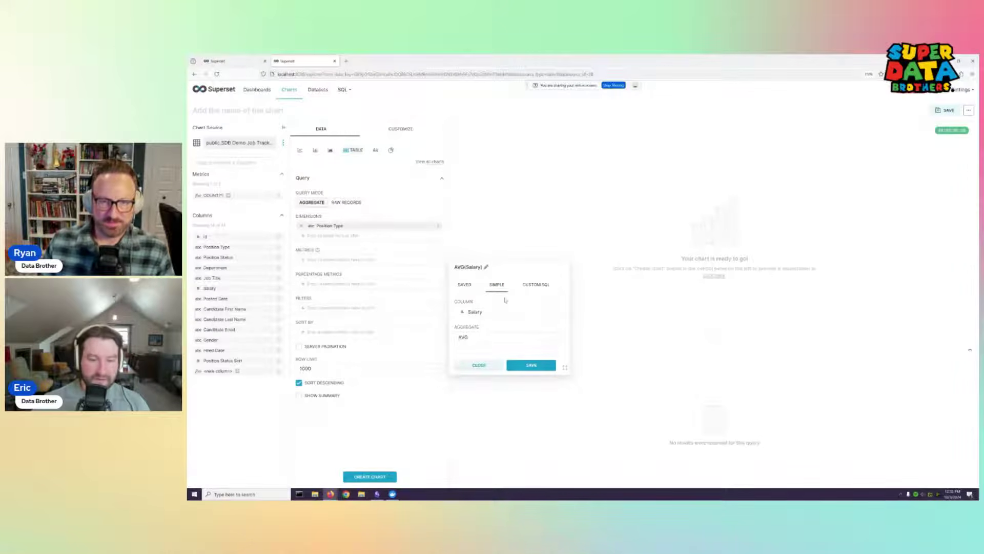
{"action": "left_click", "coordinate": [536, 367]}
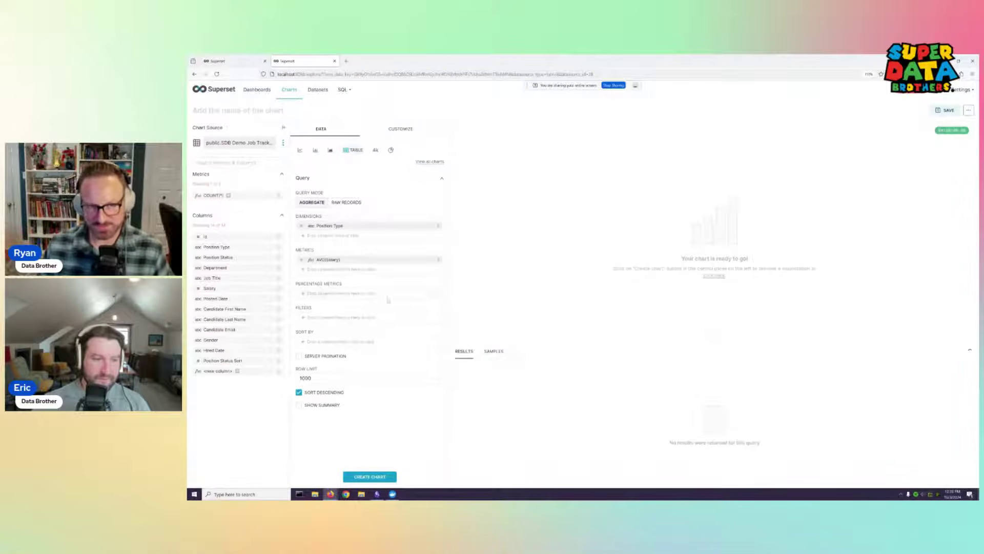
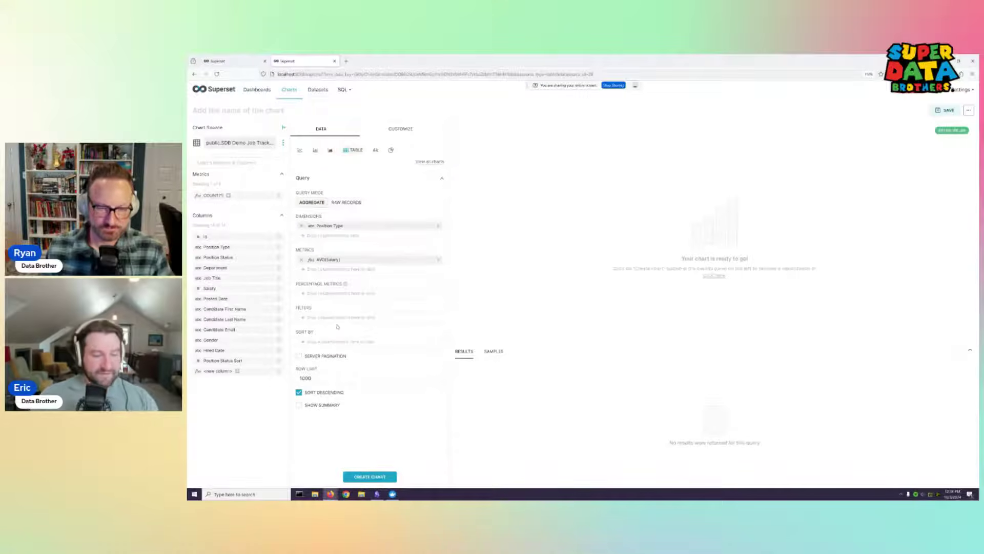
Create the AVG(Salary) by Position Type table chart, then switch Query Mode to Raw Records
{"action": "left_click", "coordinate": [386, 477]}
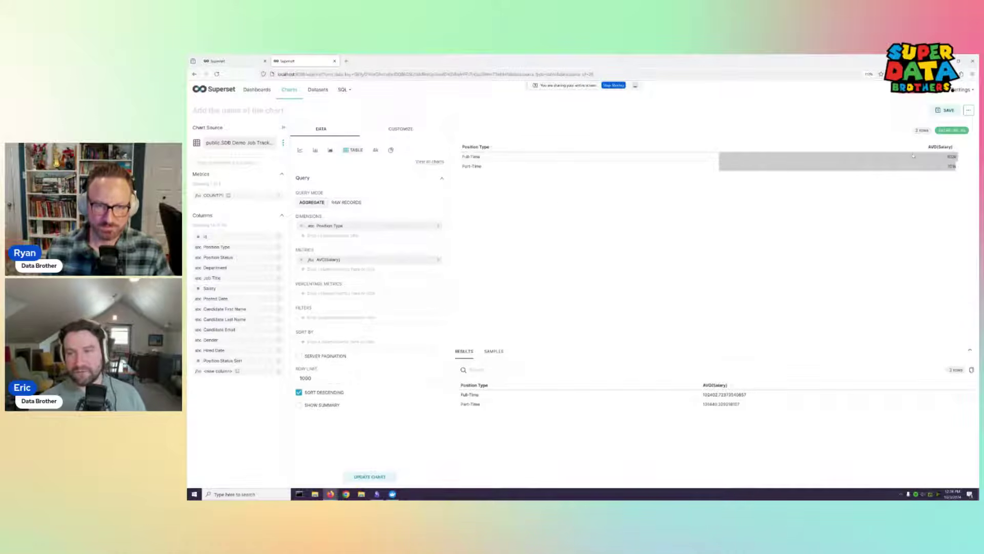
{"action": "left_click", "coordinate": [346, 202]}
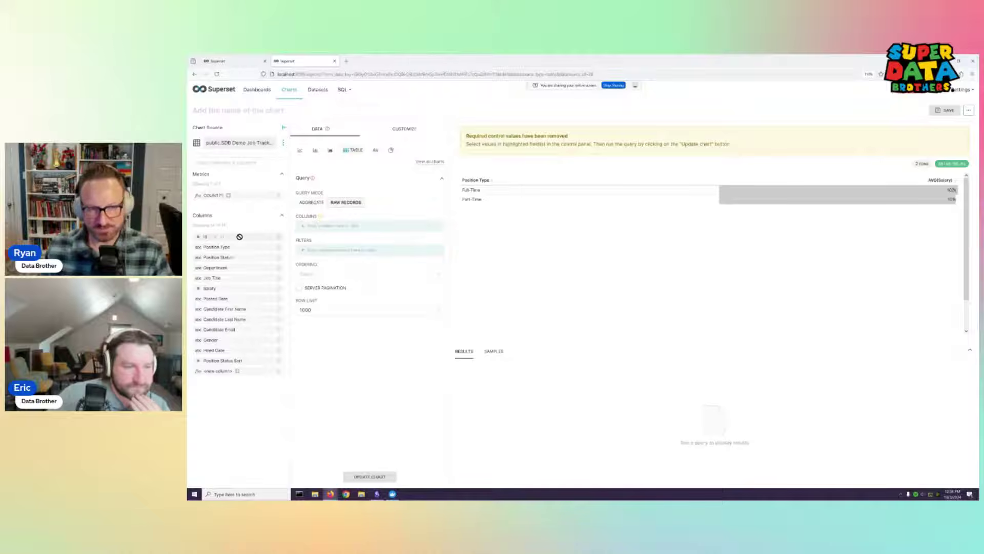
Add id, Position Type/Status, Department, Posted Date and Candidate First Name columns, then preview Pivot Table in the chart gallery
{"action": "left_click_drag", "start_coordinate": [232, 237], "coordinate": [328, 233]}
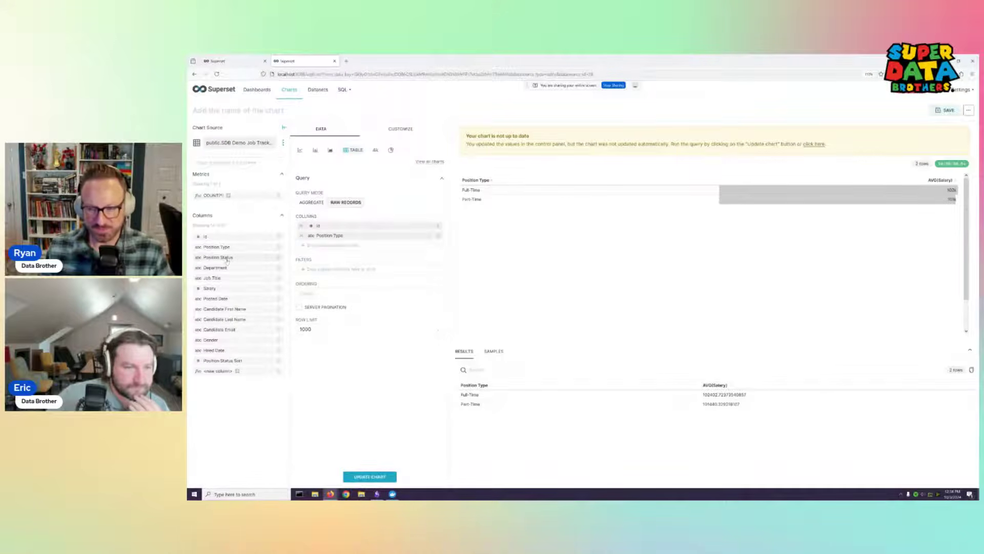
{"action": "left_click_drag", "start_coordinate": [224, 258], "coordinate": [313, 259]}
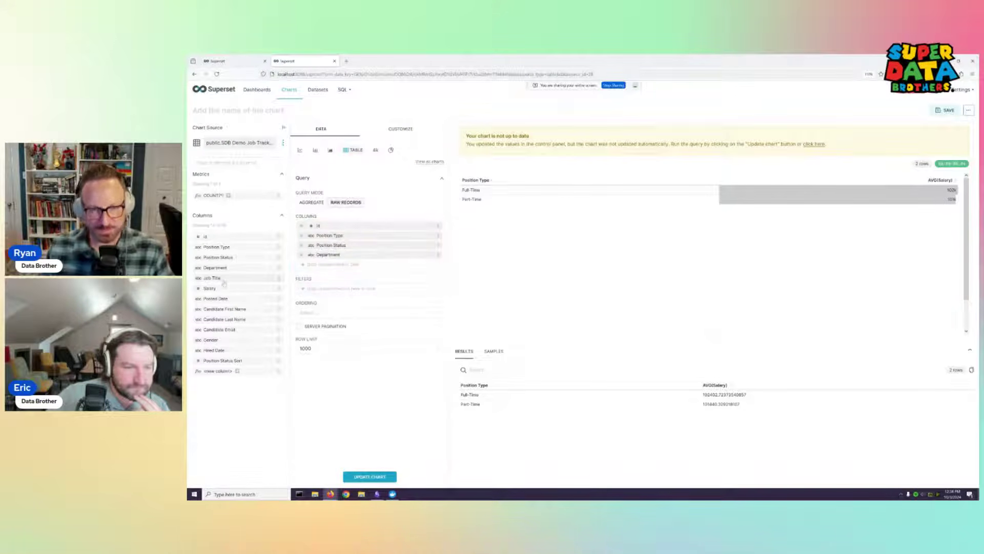
{"action": "left_click_drag", "start_coordinate": [226, 278], "coordinate": [318, 282]}
{"action": "left_click_drag", "start_coordinate": [261, 294], "coordinate": [320, 285]}
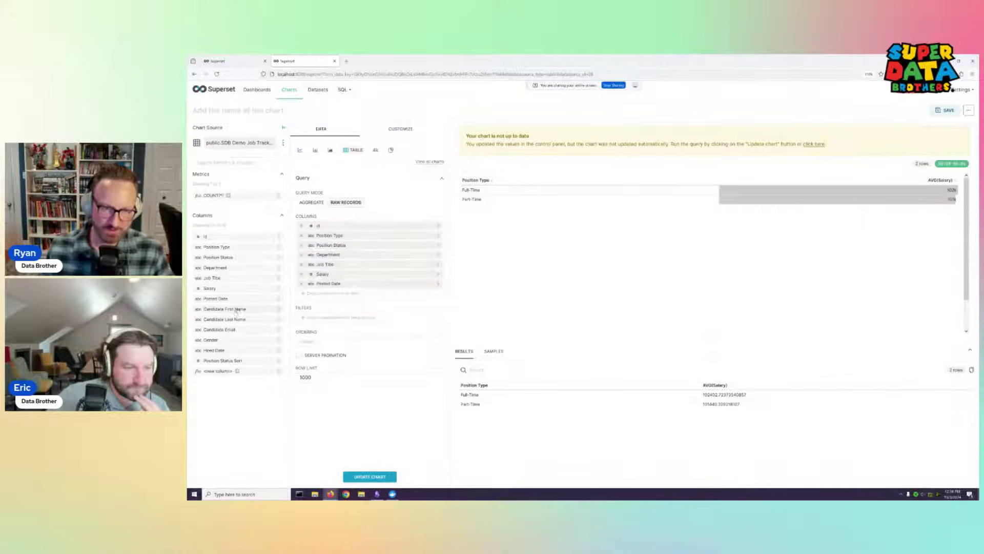
{"action": "left_click_drag", "start_coordinate": [229, 309], "coordinate": [333, 298]}
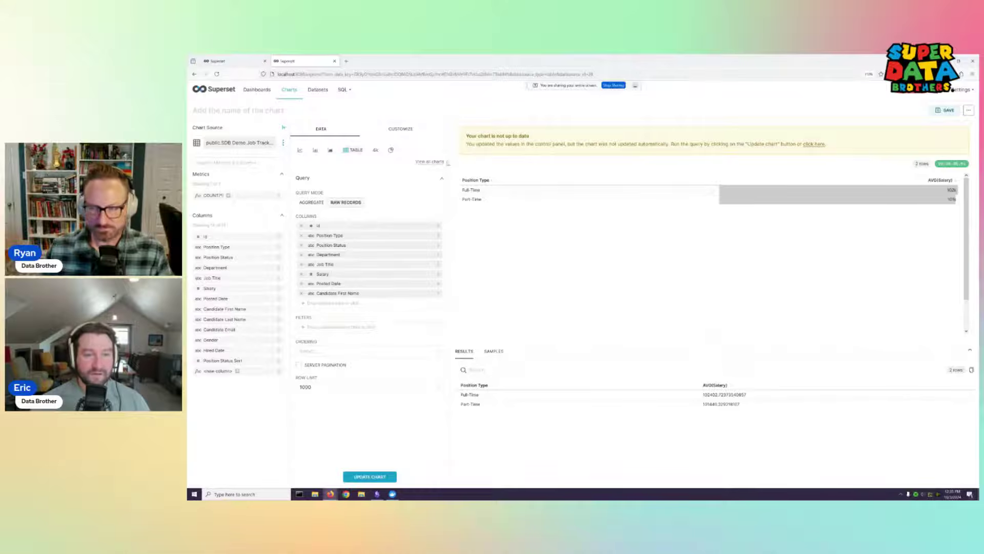
{"action": "left_click", "coordinate": [431, 161]}
{"action": "left_click", "coordinate": [599, 141]}
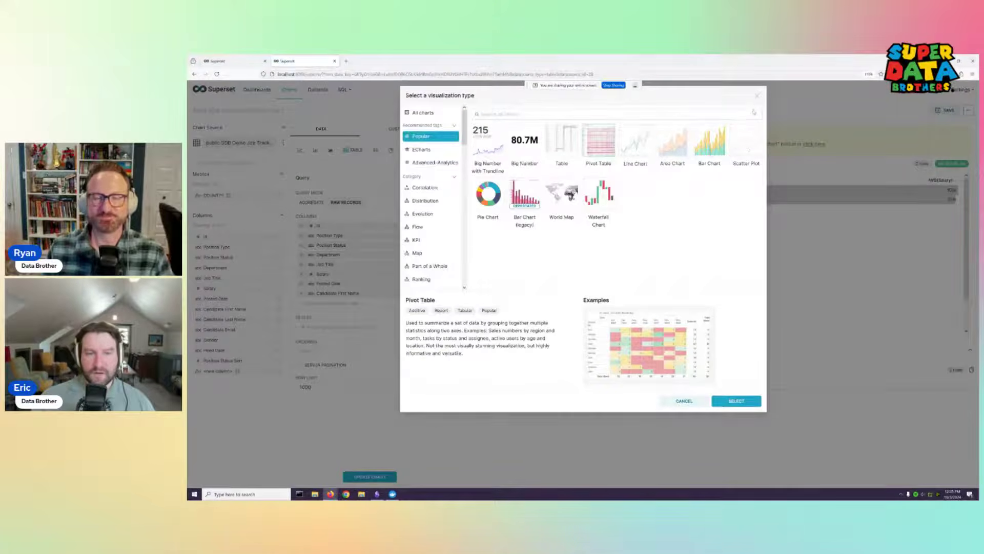
Dismiss the visualization type gallery without changing the chart from Table
{"action": "left_click", "coordinate": [756, 96]}
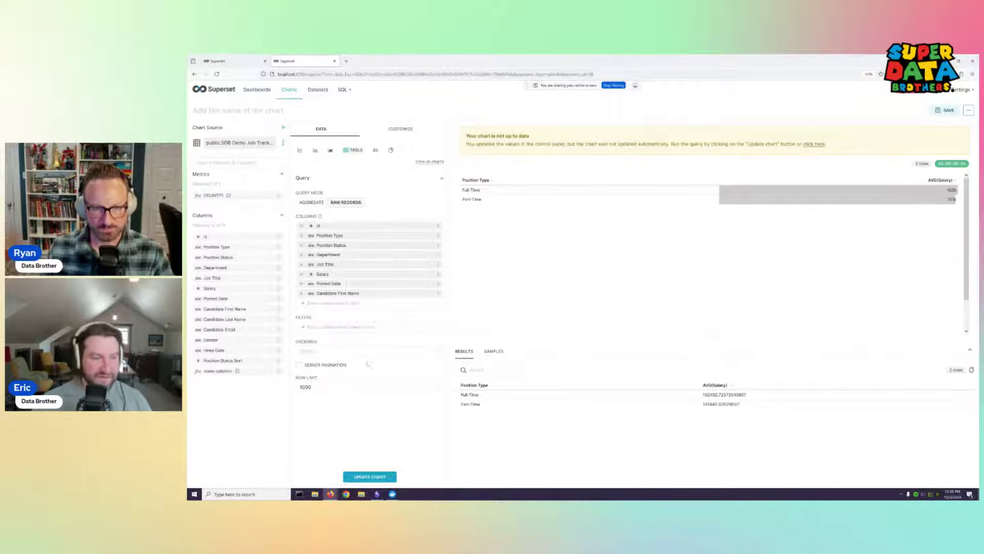
Update the chart to list raw job records and start a simple column/operator filter
{"action": "left_click", "coordinate": [373, 479]}
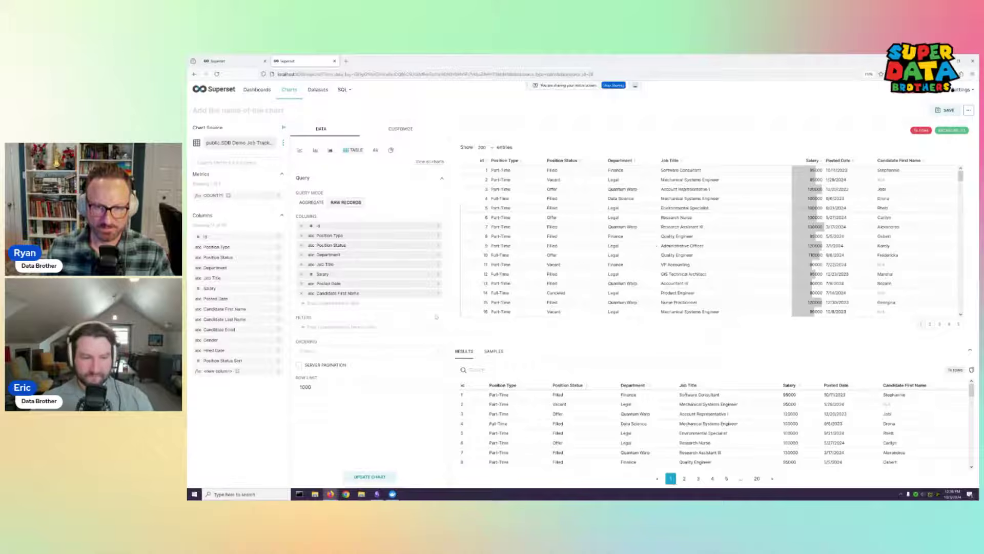
{"action": "left_click", "coordinate": [336, 328]}
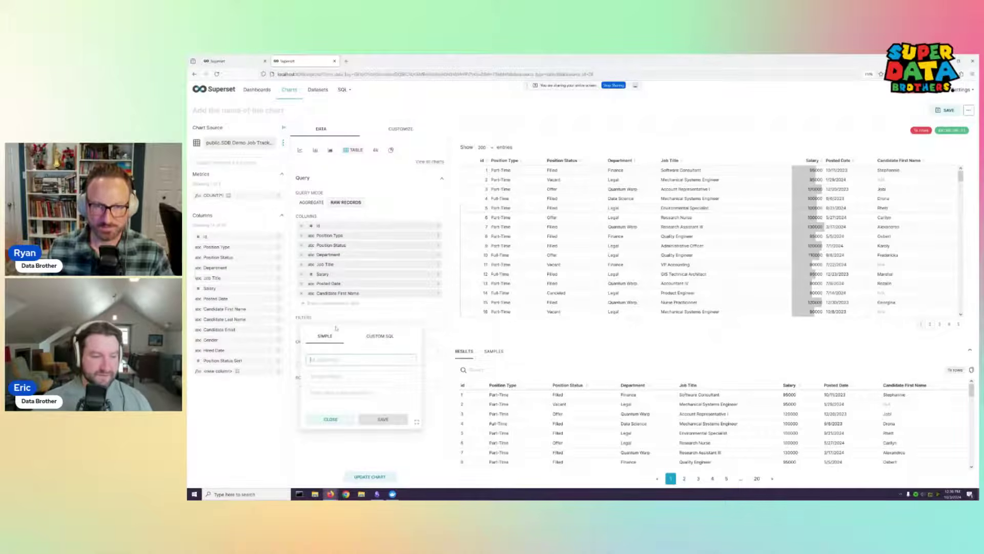
{"action": "left_click", "coordinate": [373, 362]}
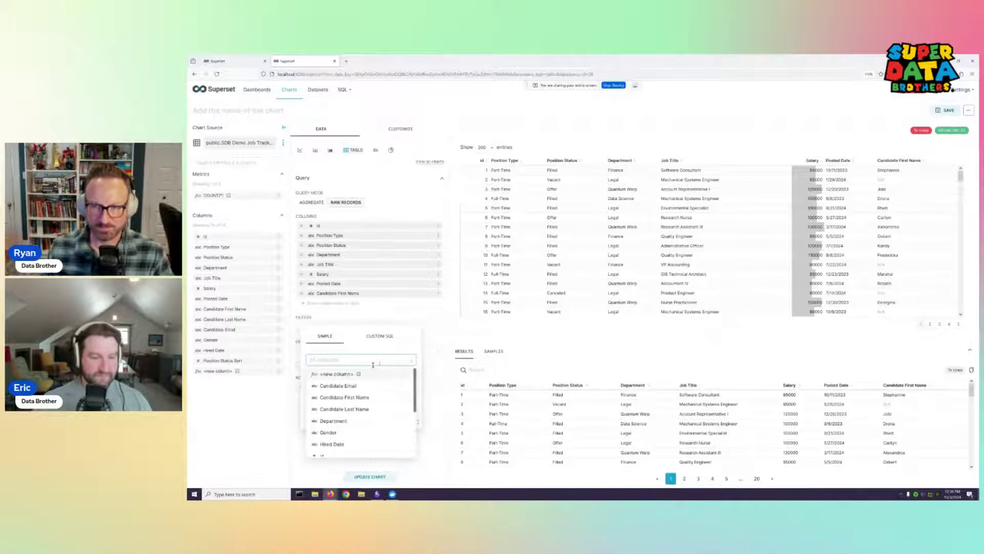
{"action": "left_click", "coordinate": [353, 404]}
{"action": "left_click", "coordinate": [350, 378]}
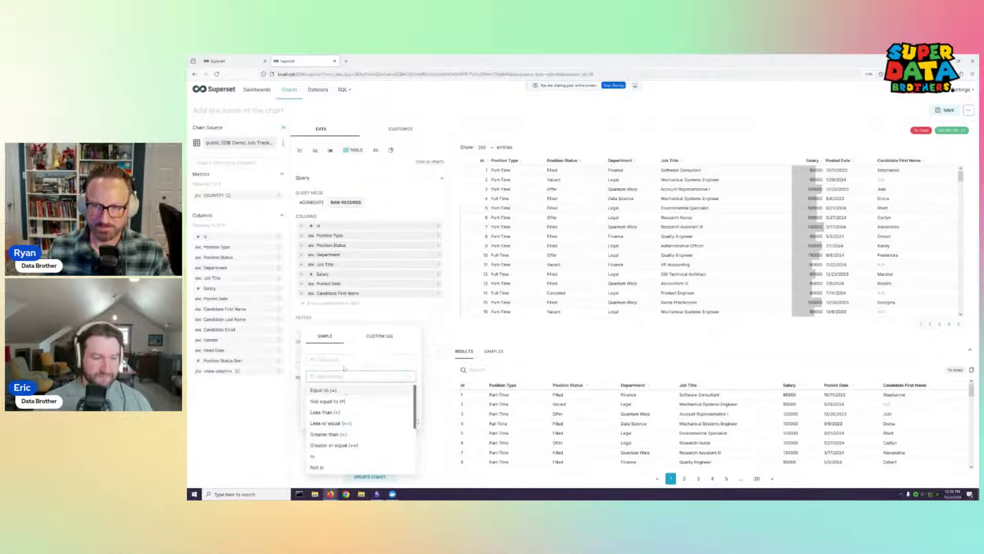
{"action": "left_click", "coordinate": [348, 389]}
Switch the filter to Custom SQL with a WHERE clause
{"action": "left_click", "coordinate": [379, 336]}
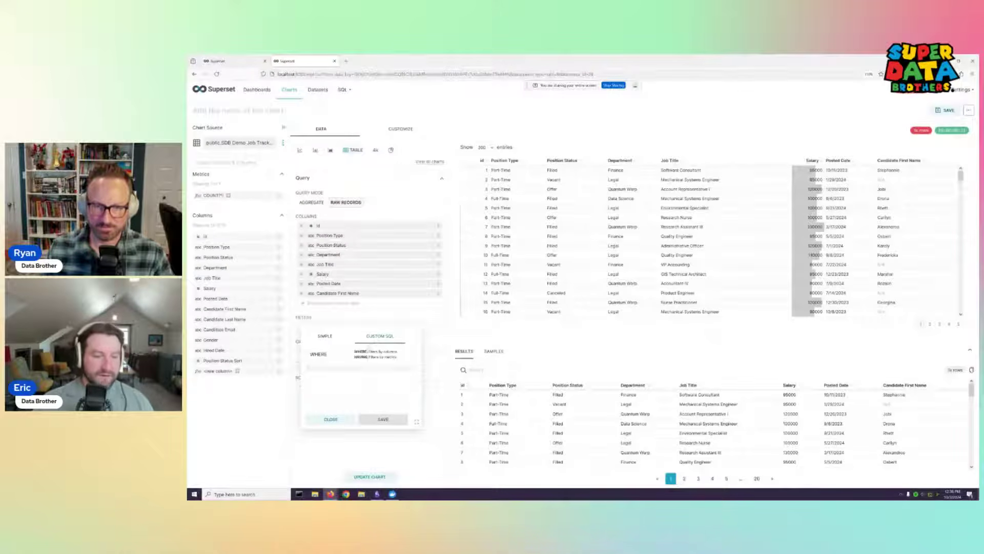
{"action": "left_click", "coordinate": [328, 354]}
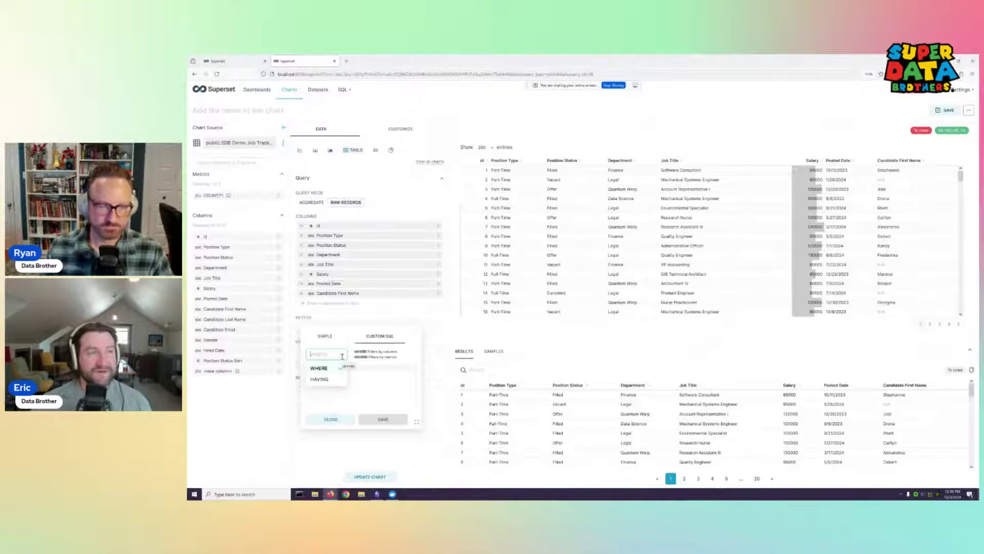
{"action": "left_click", "coordinate": [326, 368]}
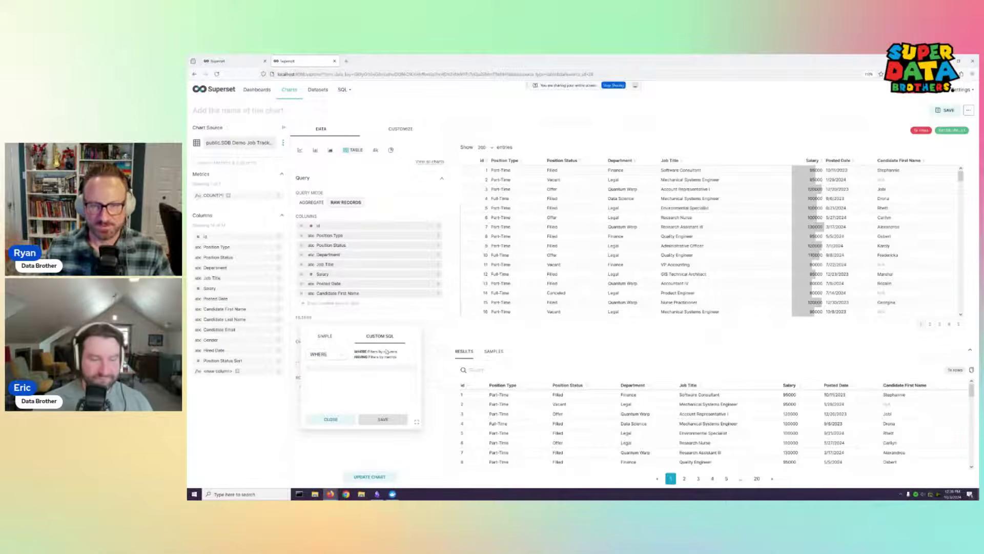
{"action": "left_click", "coordinate": [341, 355]}
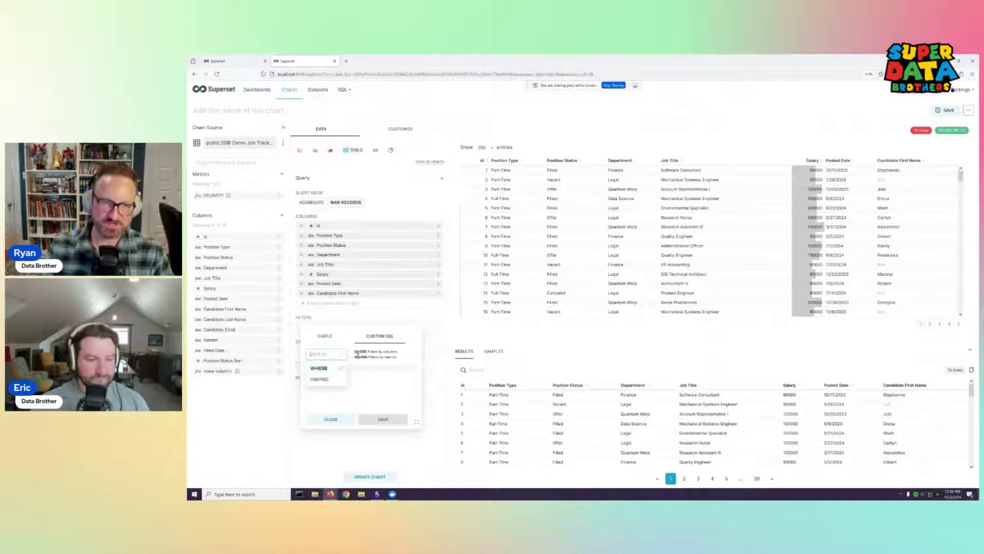
{"action": "left_click", "coordinate": [319, 354]}
{"action": "left_click", "coordinate": [331, 336]}
{"action": "left_click", "coordinate": [377, 337]}
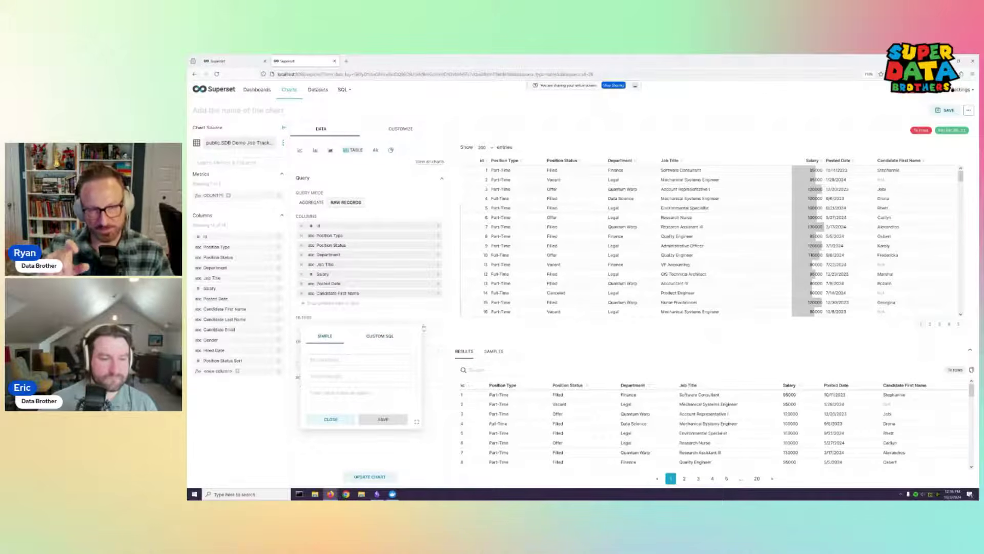
Start a fresh filter on Gender, In, with values Male and <NULL>
{"action": "left_click", "coordinate": [427, 320]}
{"action": "left_click", "coordinate": [384, 332]}
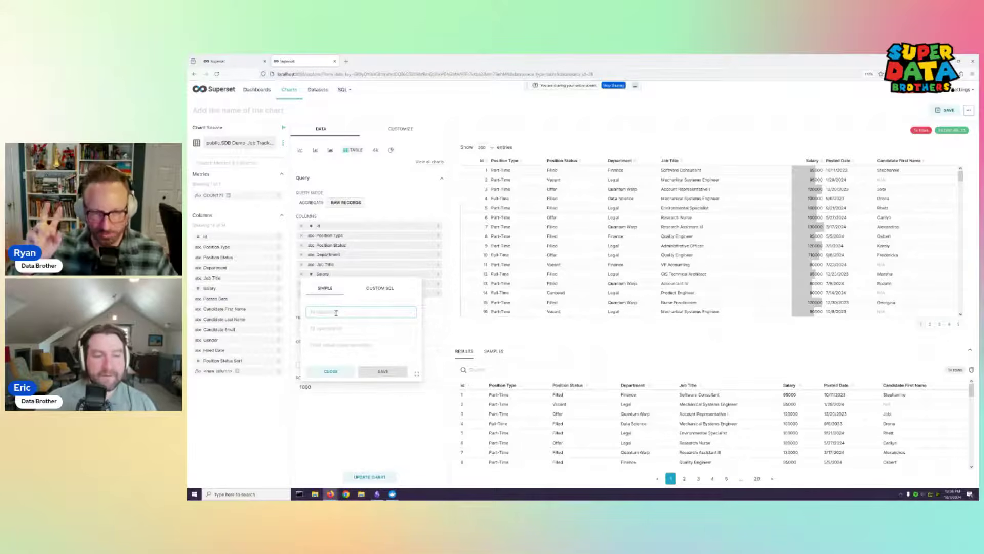
{"action": "left_click", "coordinate": [345, 313]}
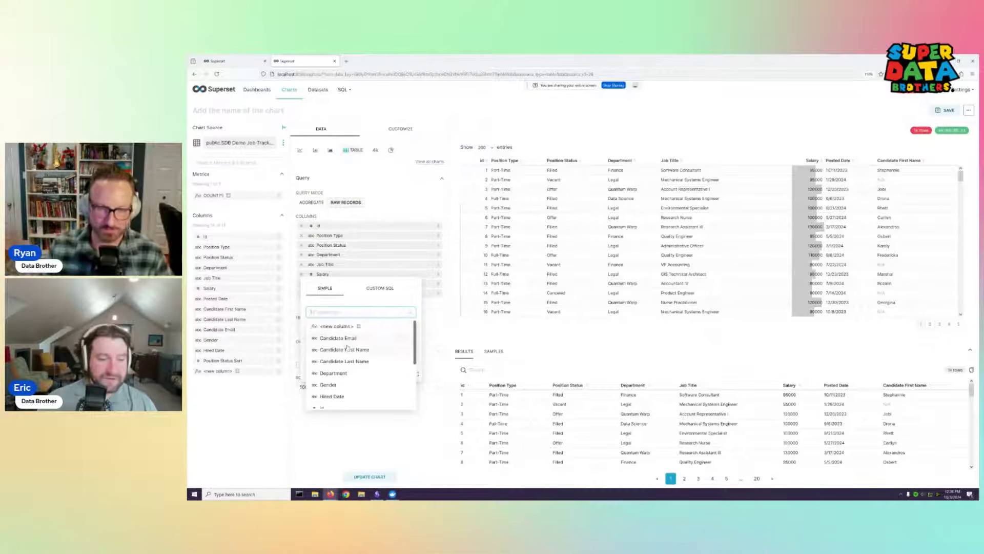
{"action": "left_click", "coordinate": [328, 384]}
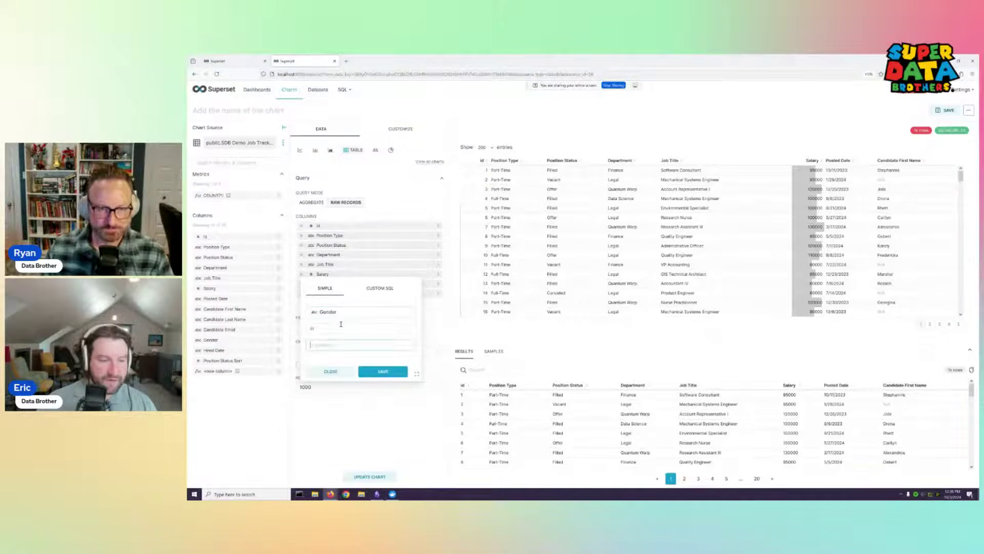
{"action": "left_click", "coordinate": [336, 339]}
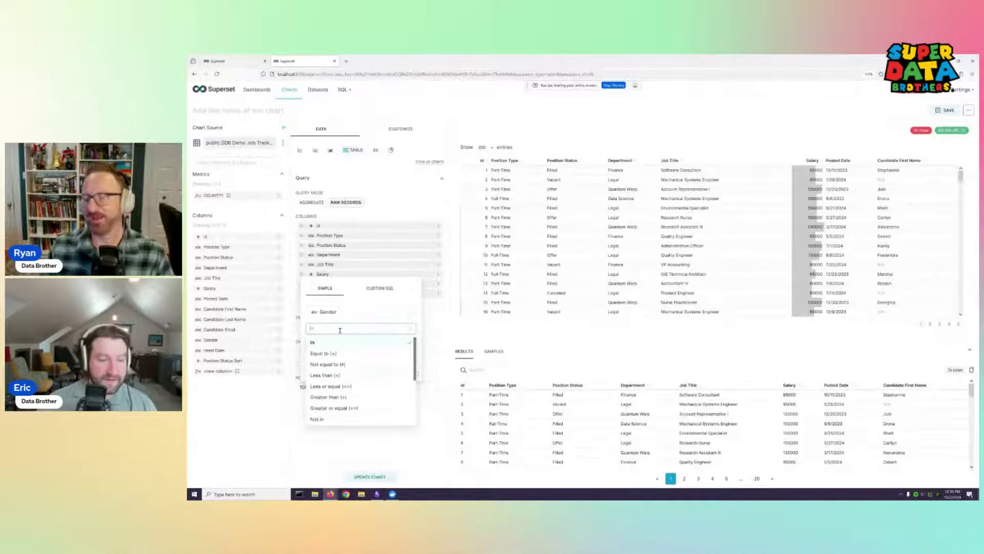
{"action": "left_click", "coordinate": [348, 340]}
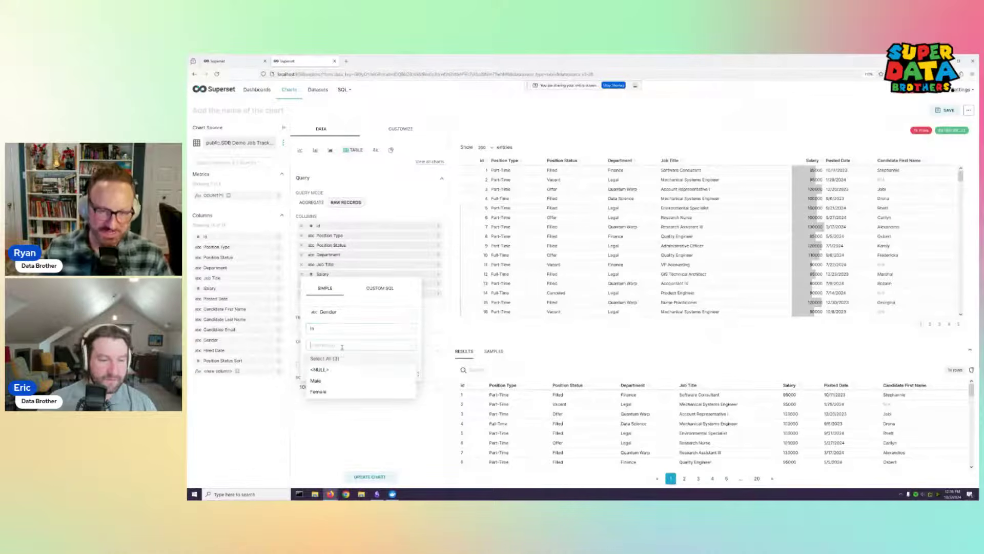
{"action": "left_click", "coordinate": [332, 382]}
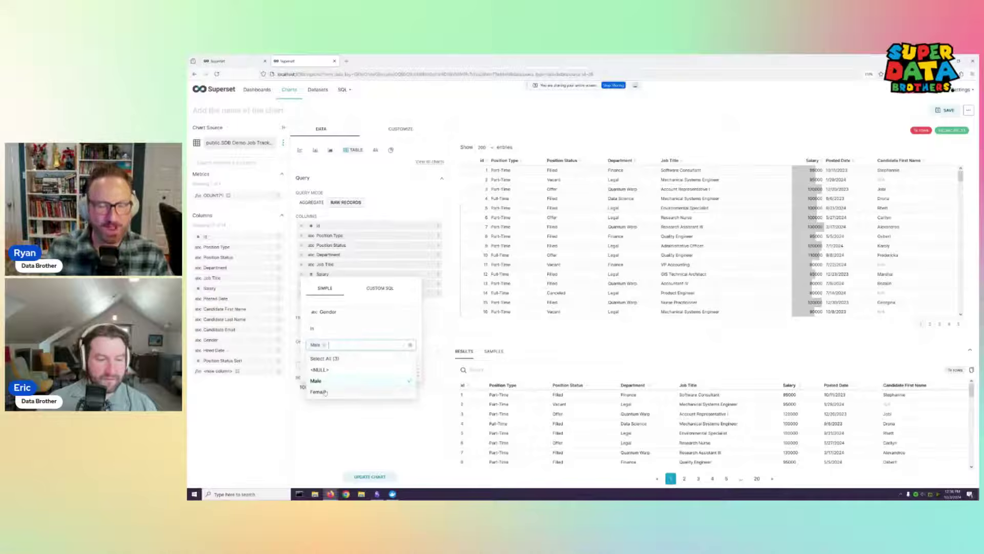
{"action": "left_click", "coordinate": [326, 372]}
{"action": "left_click", "coordinate": [361, 307]}
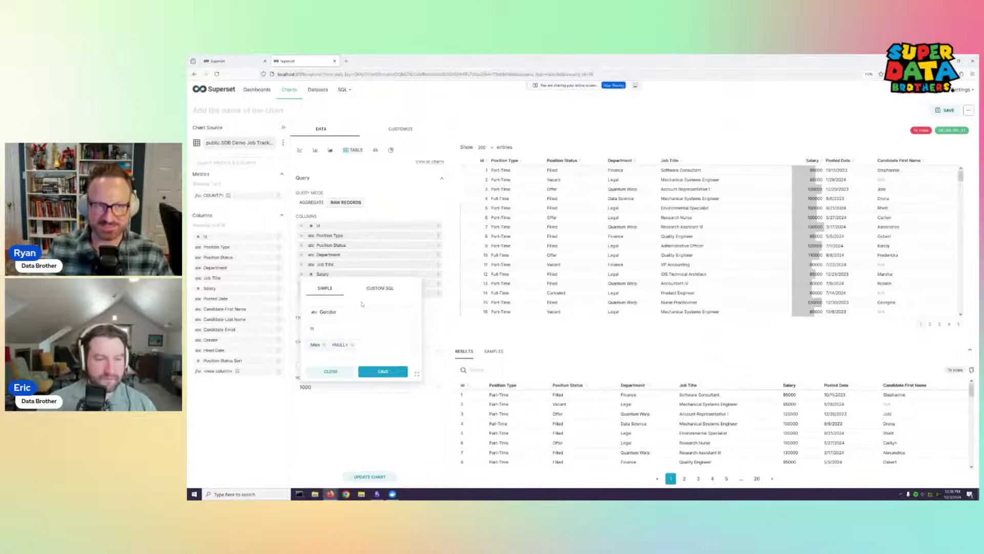
Compare the Gender filter's simple and SQL WHERE forms, then close it unsaved
{"action": "left_click", "coordinate": [383, 288]}
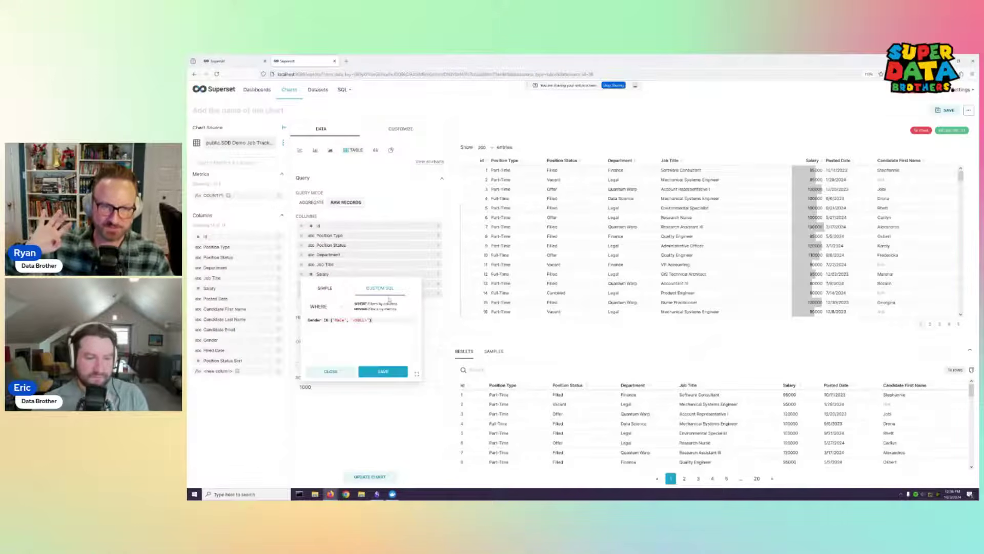
{"action": "left_click", "coordinate": [330, 288]}
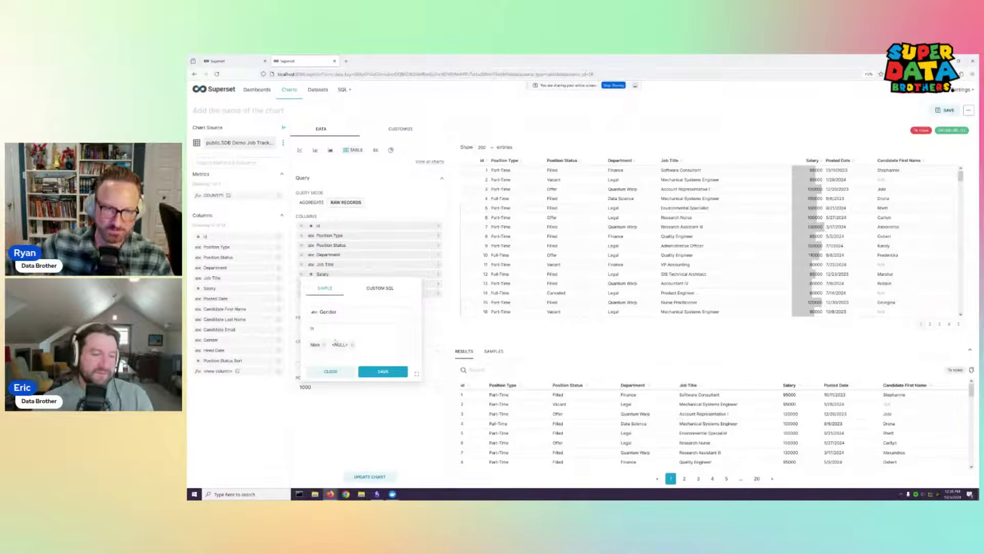
{"action": "left_click", "coordinate": [380, 288]}
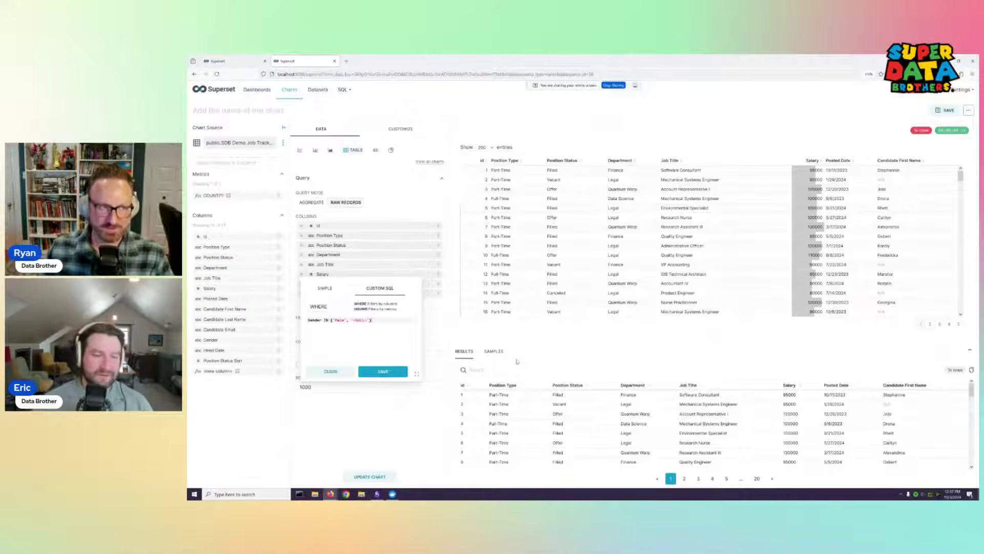
{"action": "left_click", "coordinate": [330, 292]}
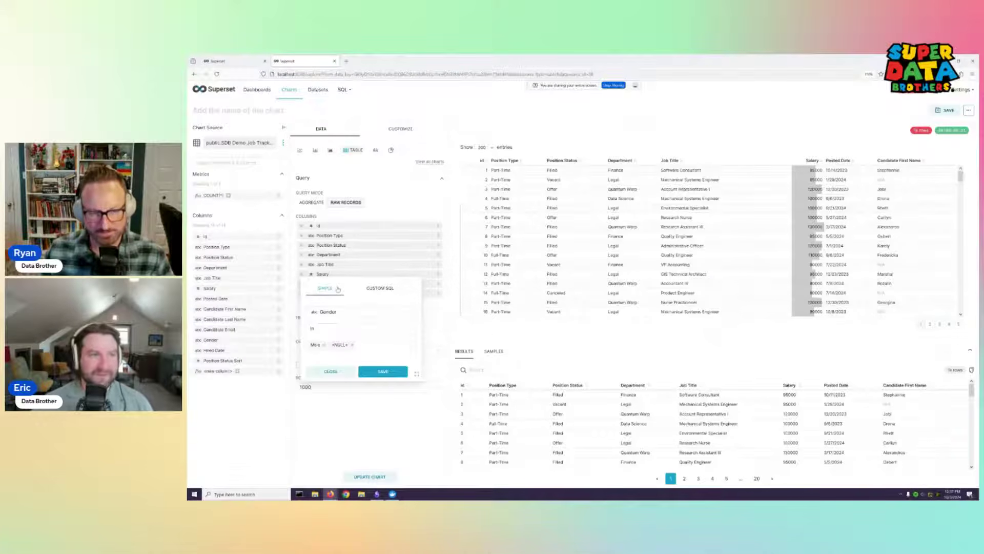
{"action": "left_click", "coordinate": [390, 287]}
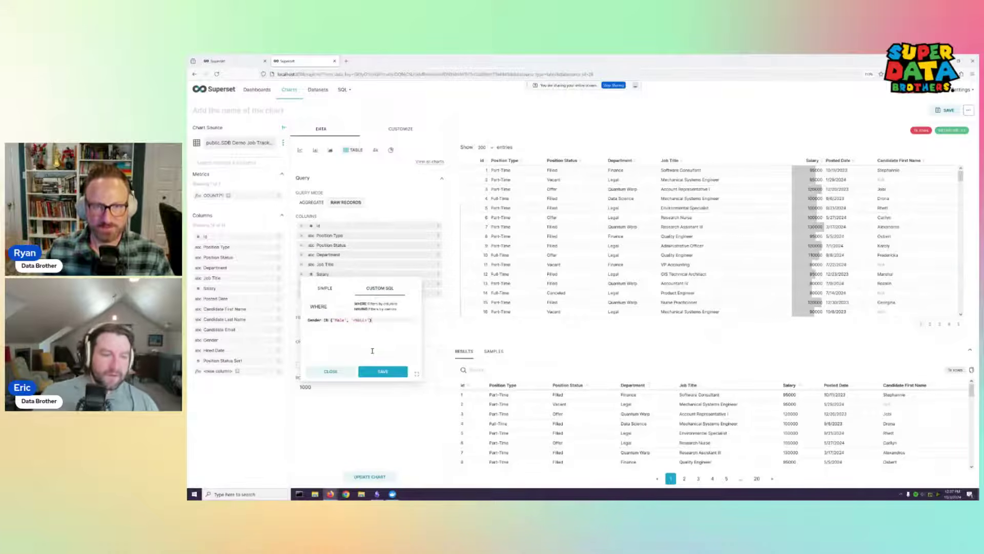
{"action": "left_click", "coordinate": [334, 372]}
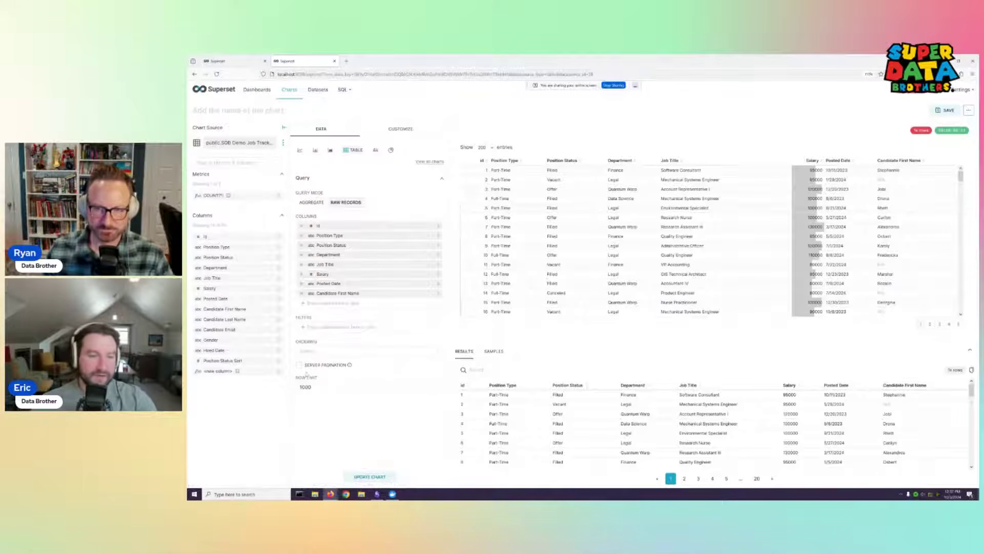
Show page 2 of the raw-records table, starting at row 201
{"action": "left_click", "coordinate": [930, 324]}
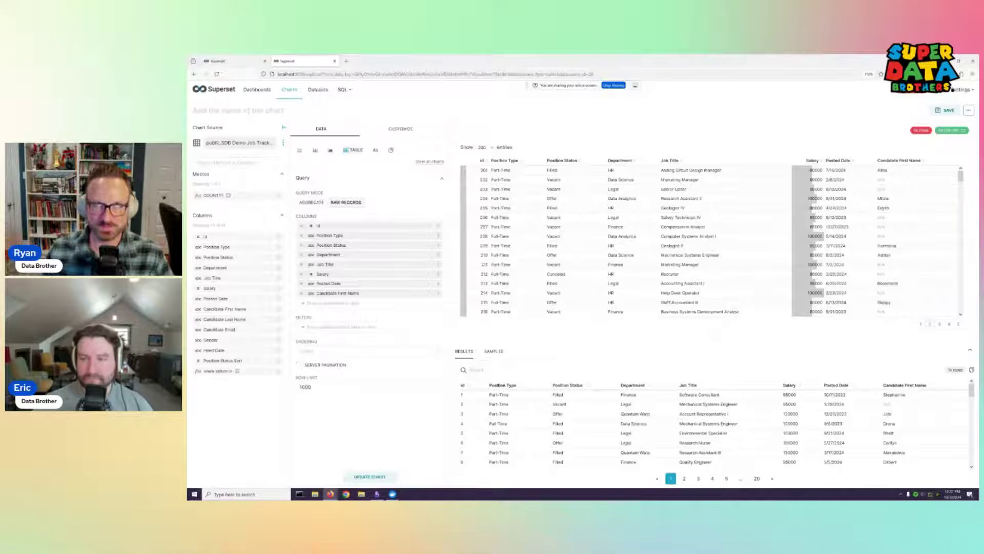
{"action": "left_click", "coordinate": [969, 110]}
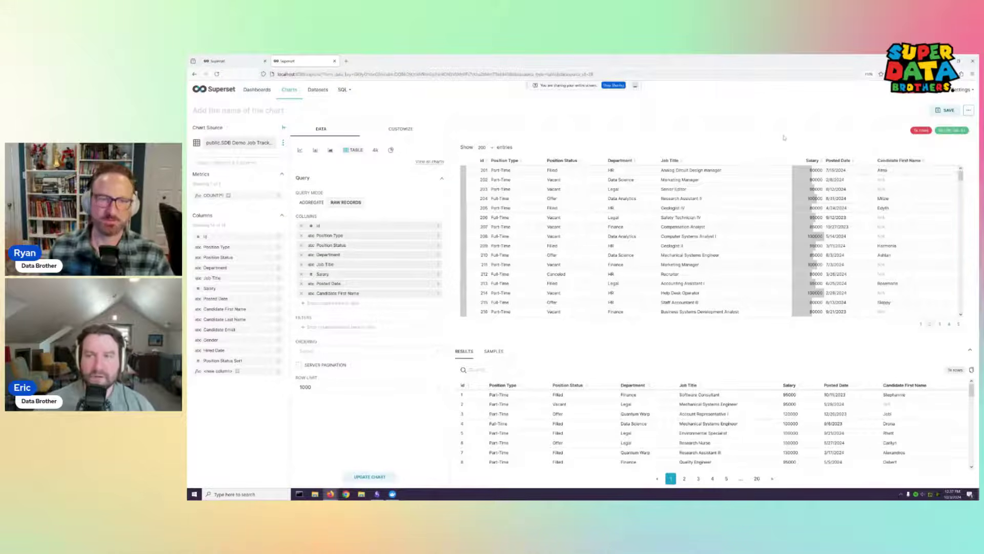
{"action": "left_click", "coordinate": [846, 169]}
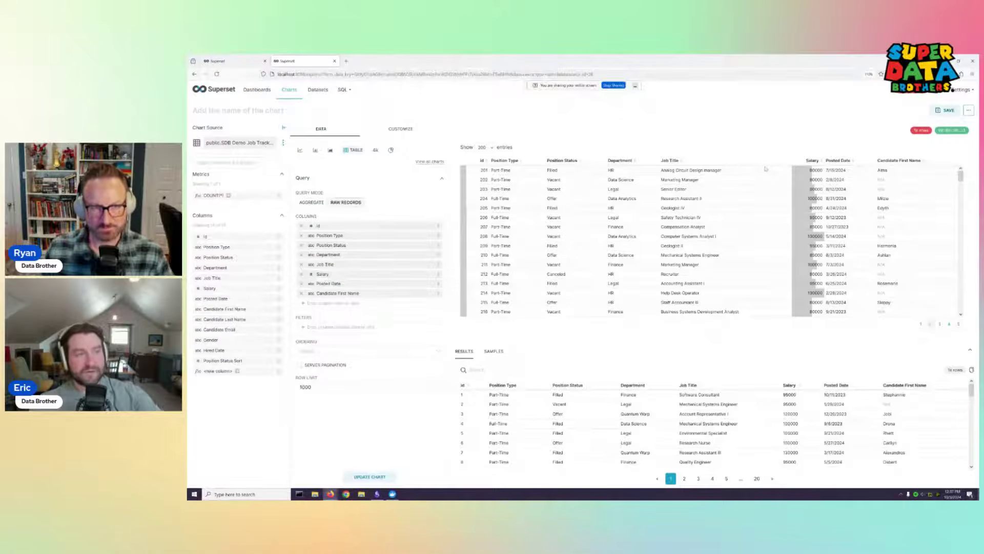
Download the table chart as an image
{"action": "left_click", "coordinate": [968, 110]}
{"action": "mouse_move", "coordinate": [943, 138]}
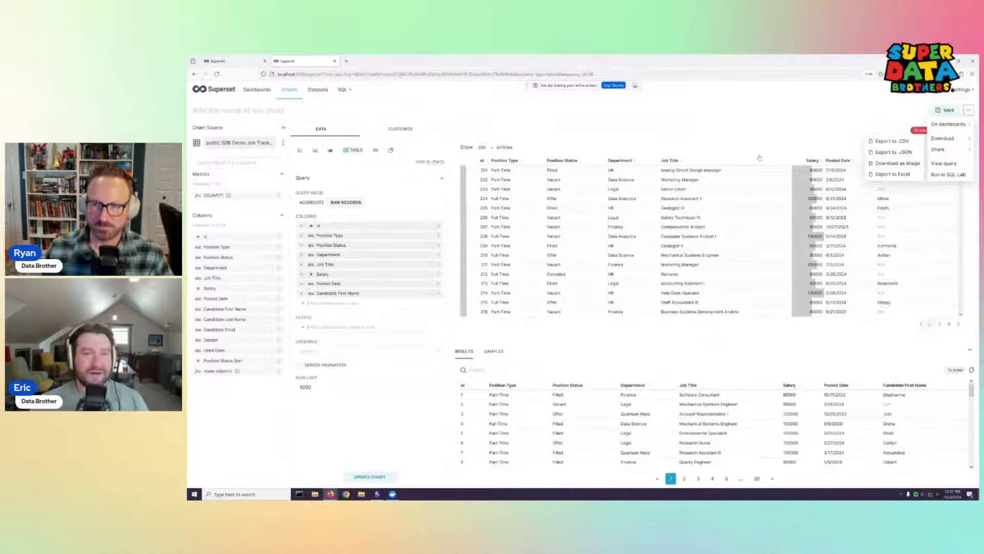
{"action": "left_click", "coordinate": [907, 165]}
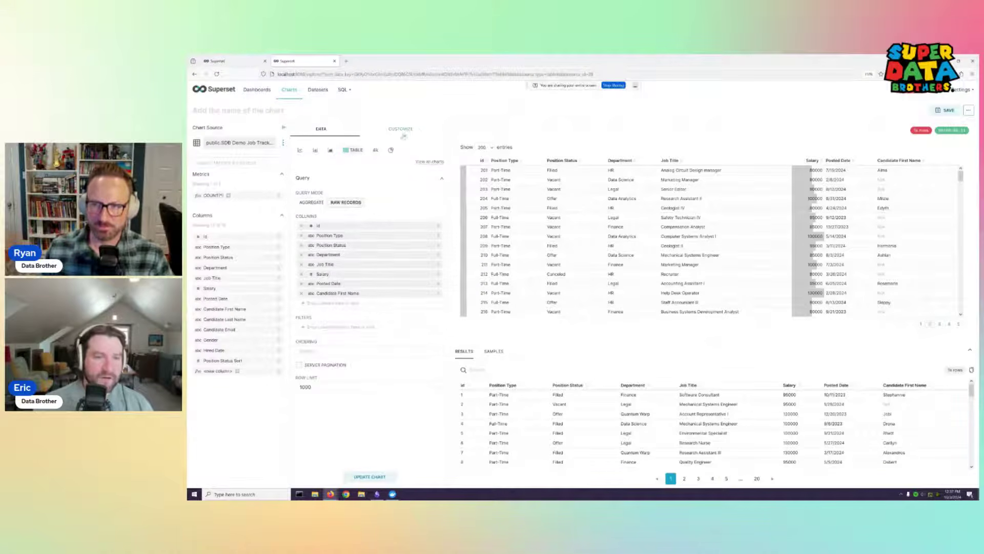
{"action": "left_click", "coordinate": [407, 131]}
Enable the table's Search Box on Customize and search for 'Legal' to show Legal department rows
{"action": "left_click", "coordinate": [317, 129]}
{"action": "left_click", "coordinate": [384, 128]}
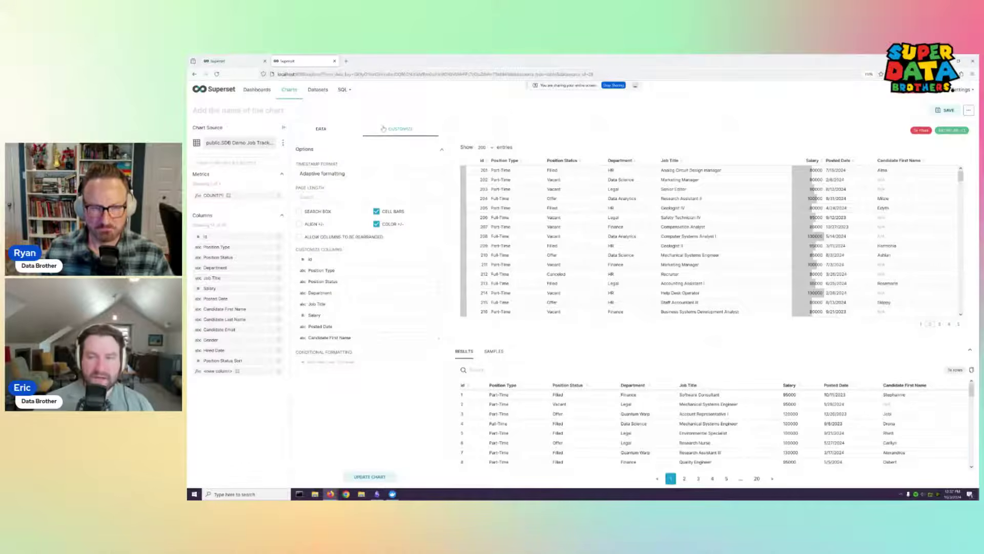
{"action": "left_click", "coordinate": [321, 129]}
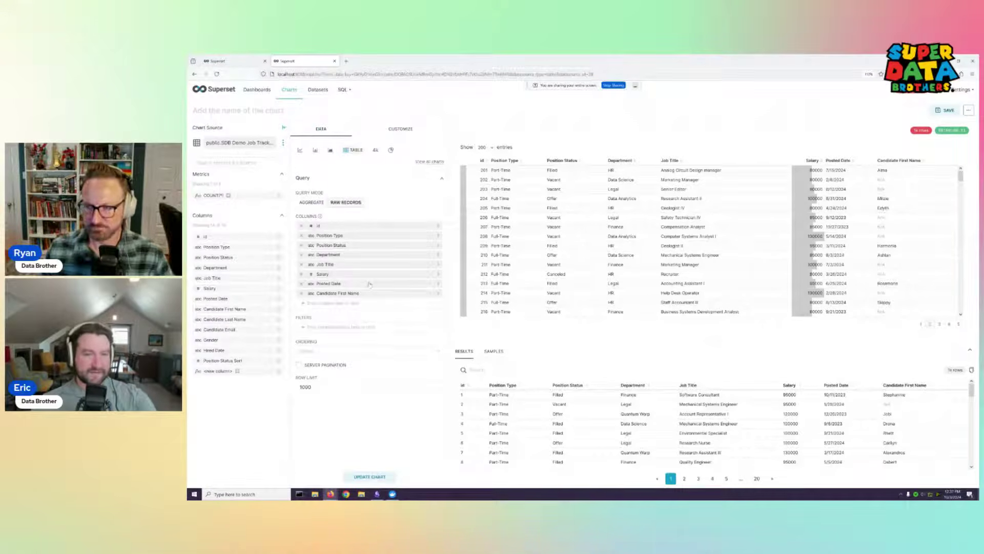
{"action": "left_click", "coordinate": [405, 130]}
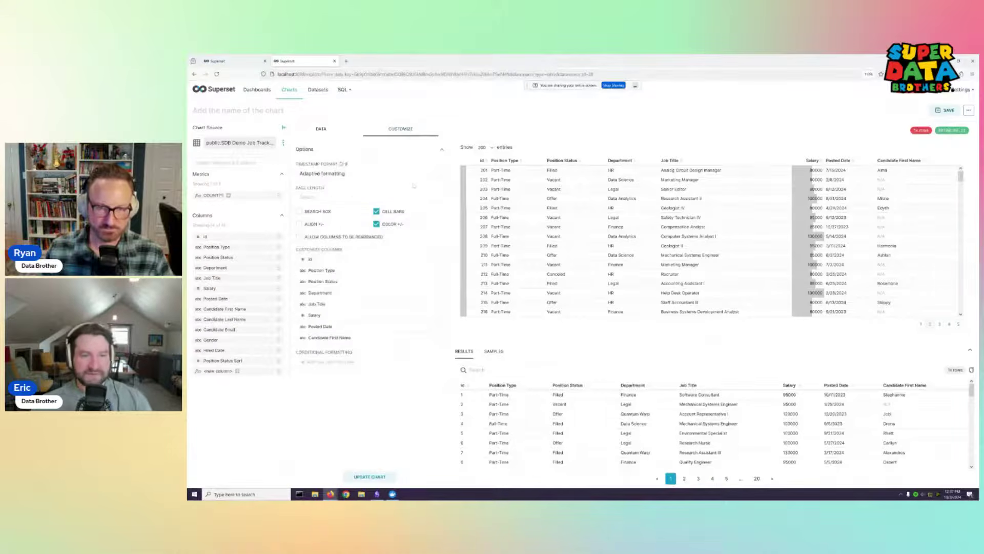
{"action": "left_click", "coordinate": [419, 200]}
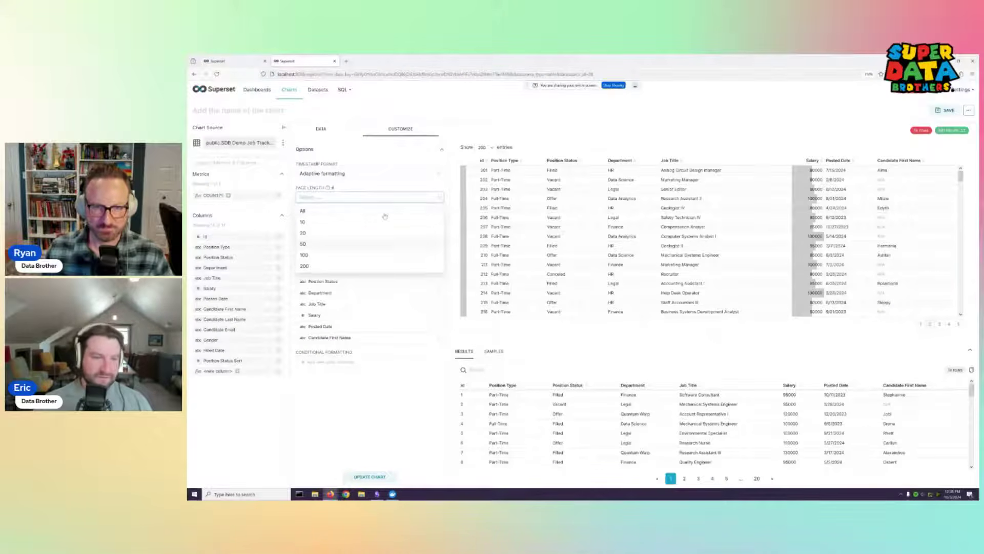
{"action": "left_click", "coordinate": [421, 194]}
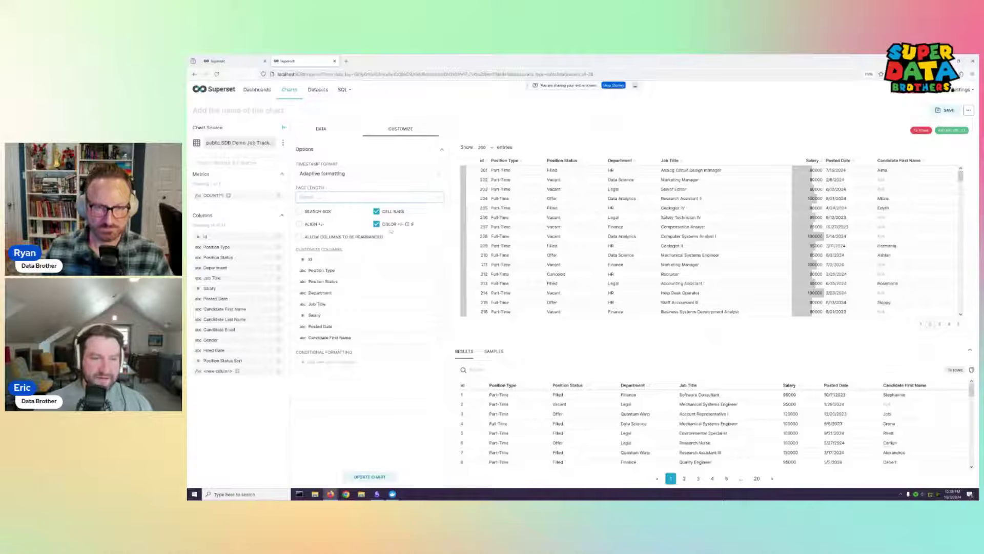
{"action": "left_click", "coordinate": [300, 212]}
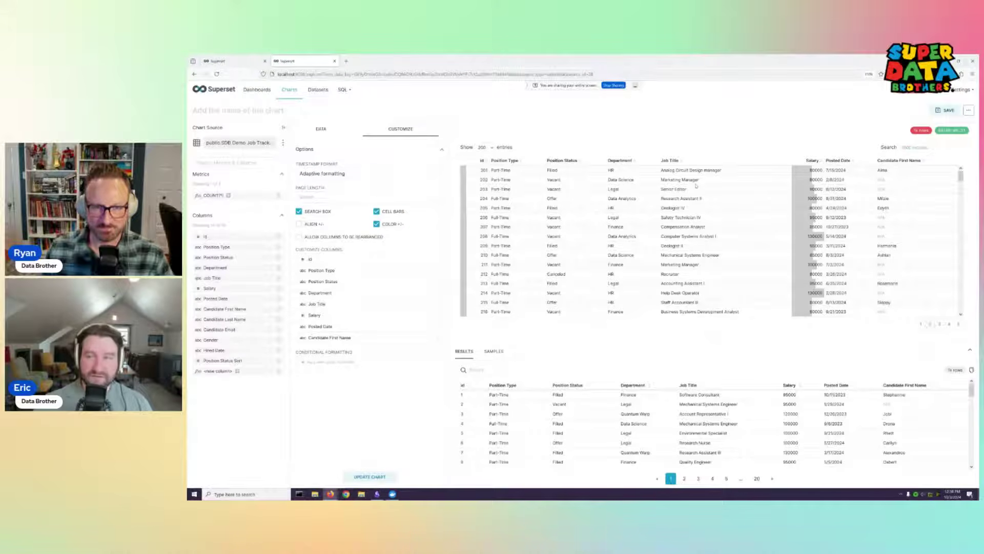
{"action": "left_click", "coordinate": [923, 147]}
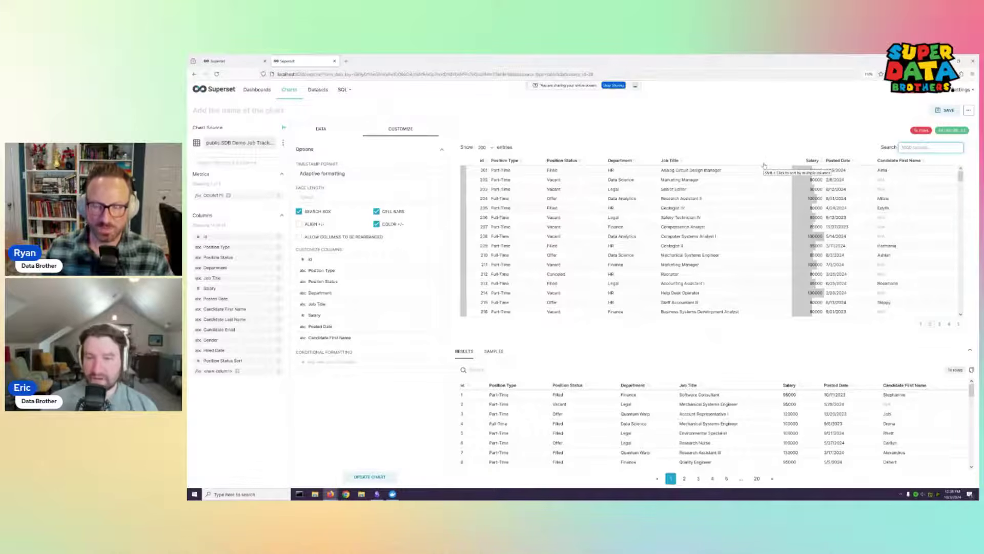
{"action": "type", "text": "Legal"}
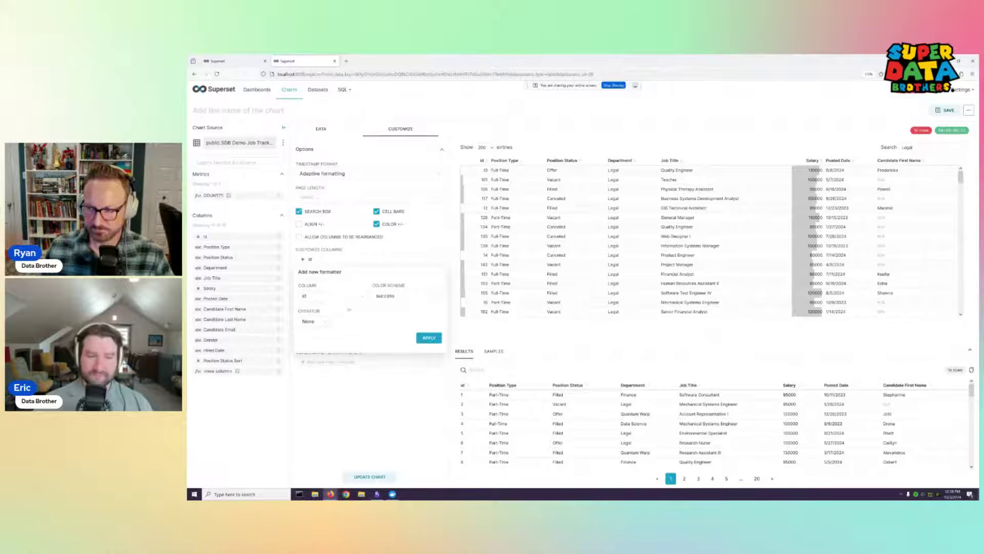
Add a Salary conditional-formatting rule with operator > and target 950000
{"action": "left_click", "coordinate": [354, 300]}
{"action": "left_click", "coordinate": [342, 319]}
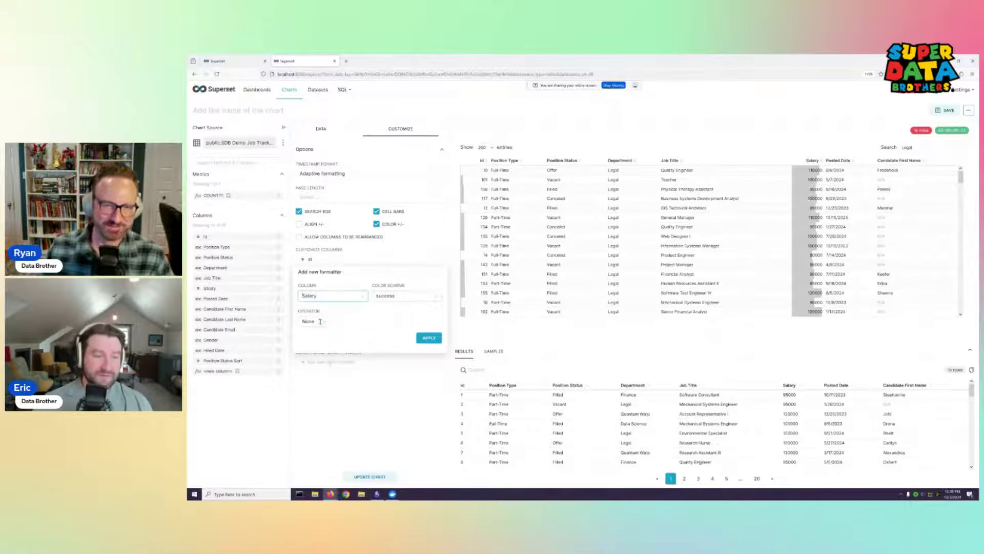
{"action": "left_click", "coordinate": [313, 321]}
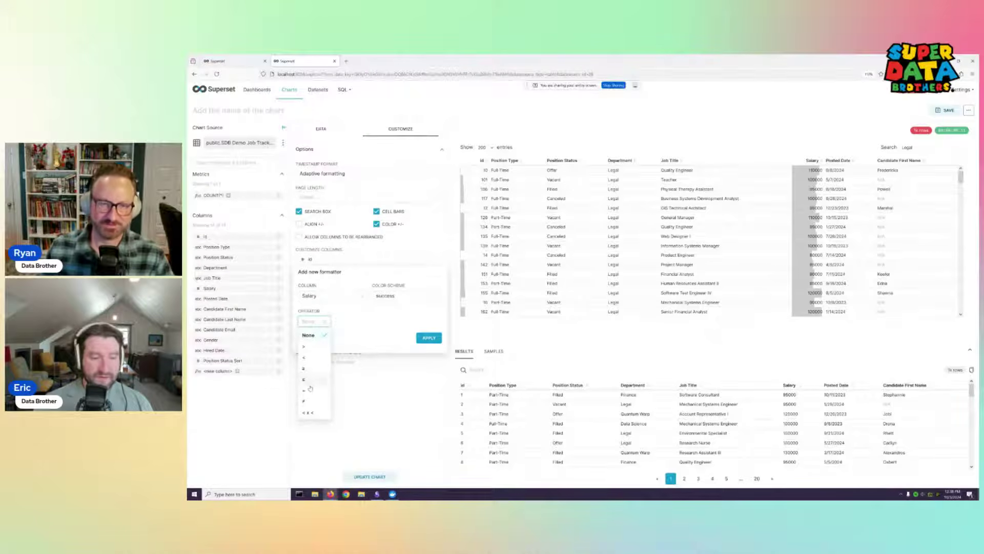
{"action": "left_click", "coordinate": [308, 346]}
{"action": "left_click", "coordinate": [359, 320]}
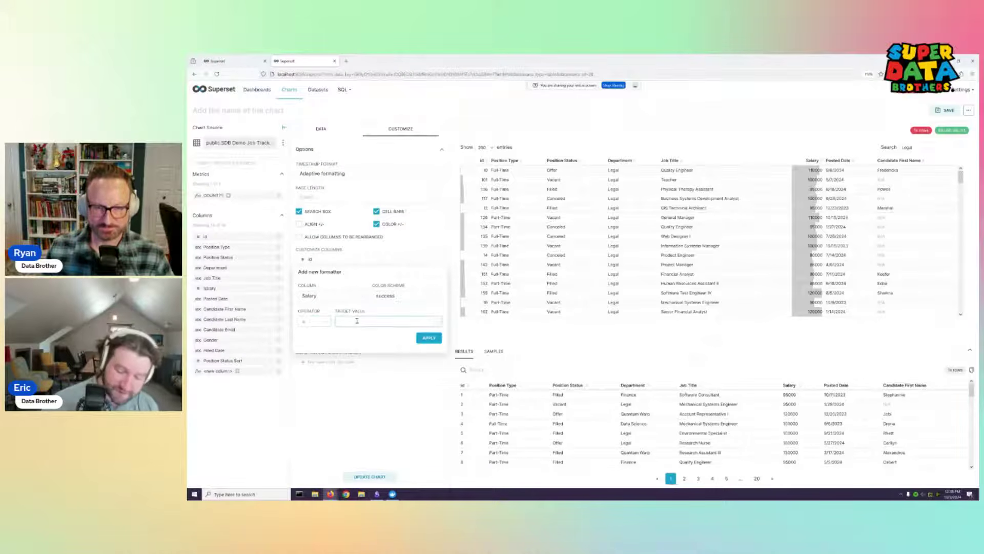
{"action": "type", "text": "9500"}
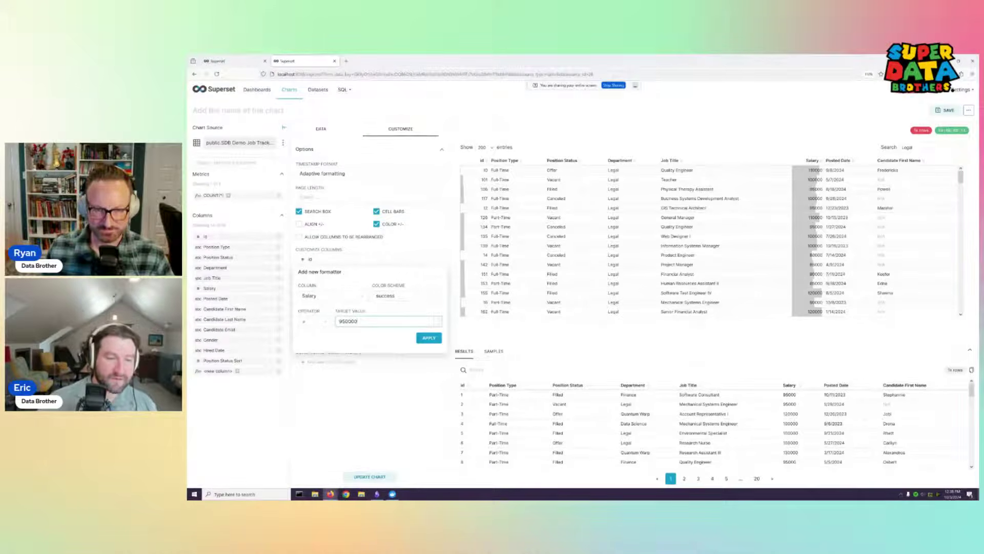
{"action": "type", "text": "00"}
{"action": "left_click", "coordinate": [429, 338]}
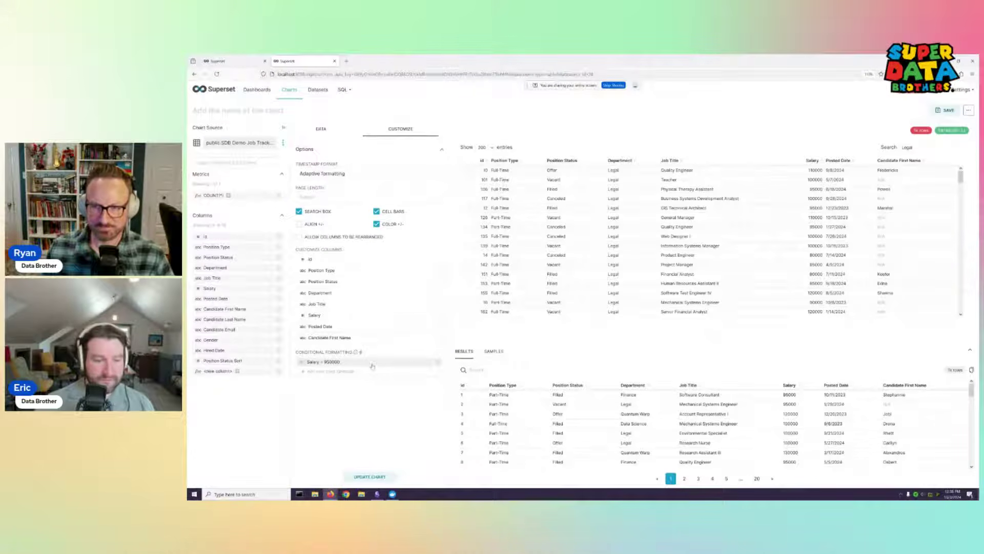
Correct the Salary rule's threshold to 95000 and review the rule
{"action": "left_click", "coordinate": [436, 363]}
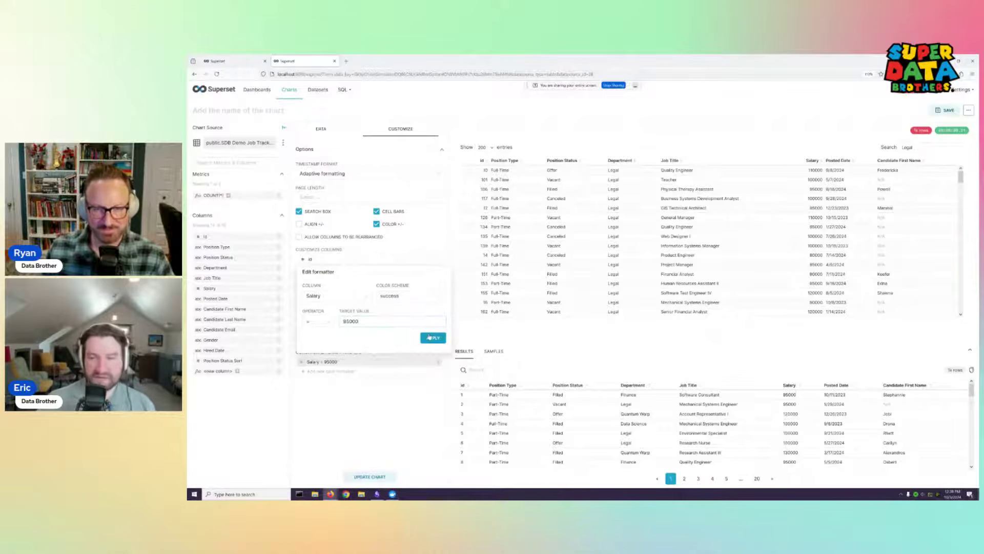
{"action": "left_click", "coordinate": [432, 337]}
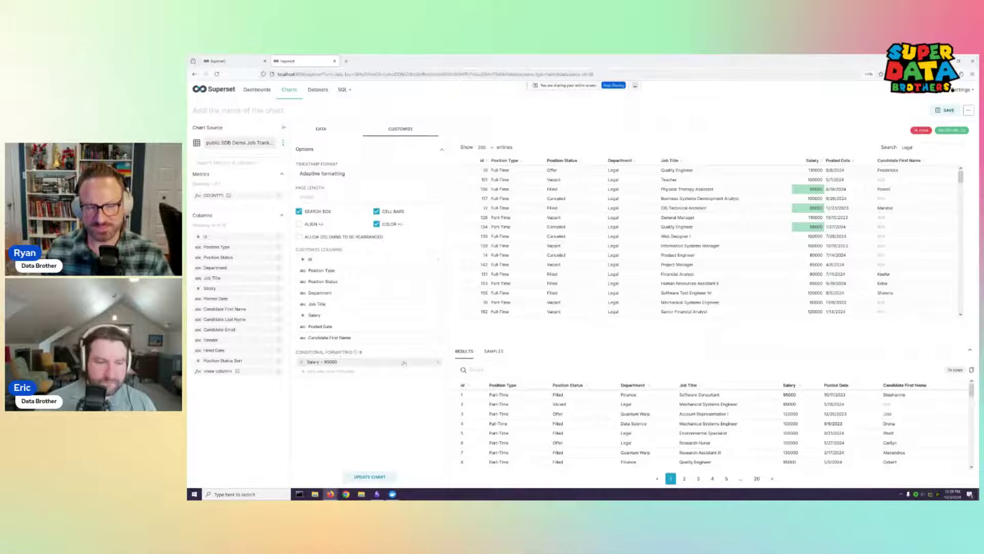
{"action": "left_click", "coordinate": [435, 361]}
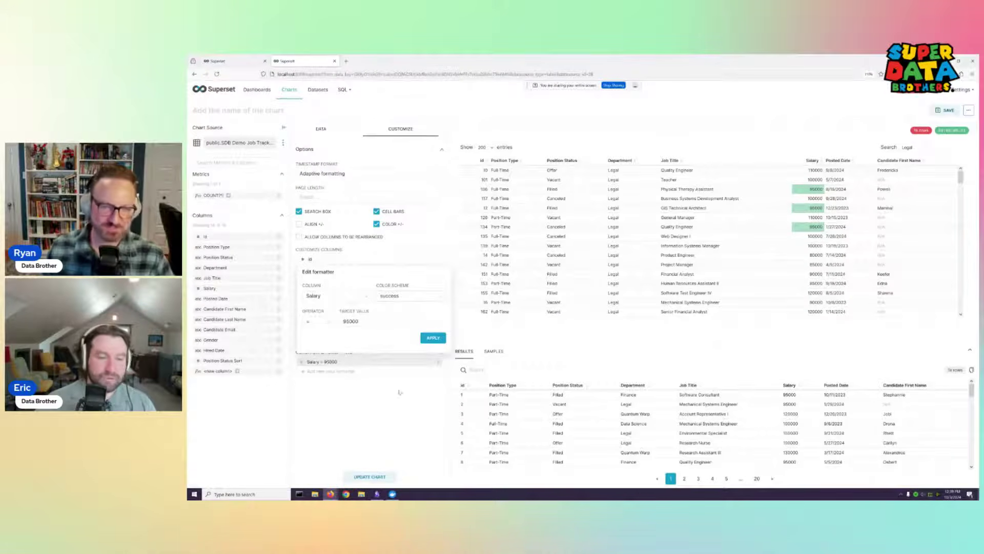
{"action": "left_click", "coordinate": [376, 350]}
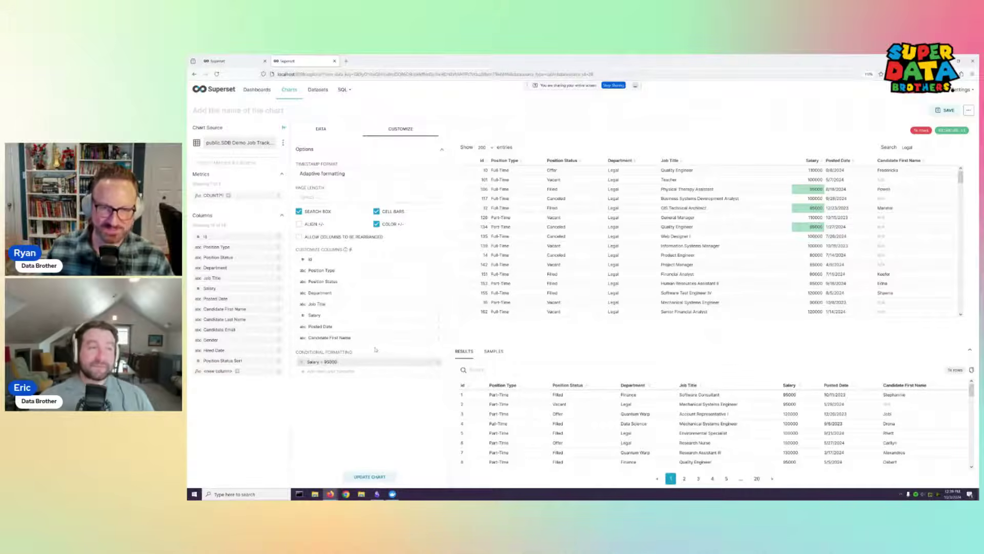
{"action": "left_click", "coordinate": [437, 364]}
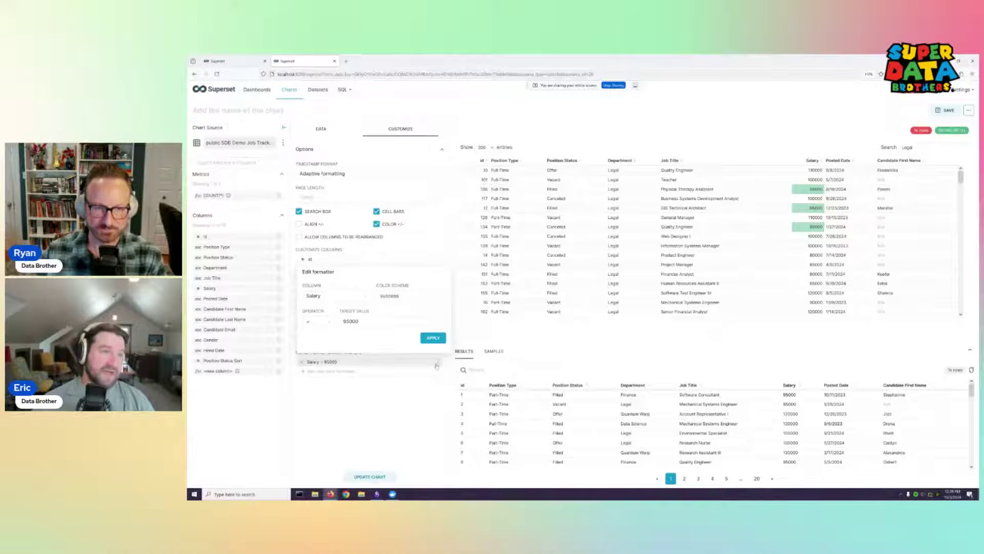
{"action": "left_click", "coordinate": [419, 389]}
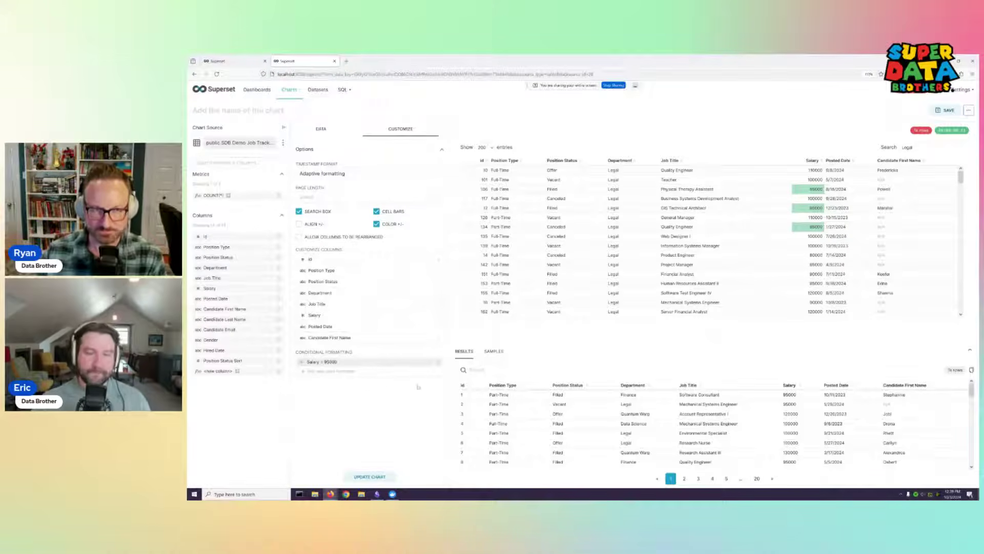
{"action": "left_click", "coordinate": [339, 132]}
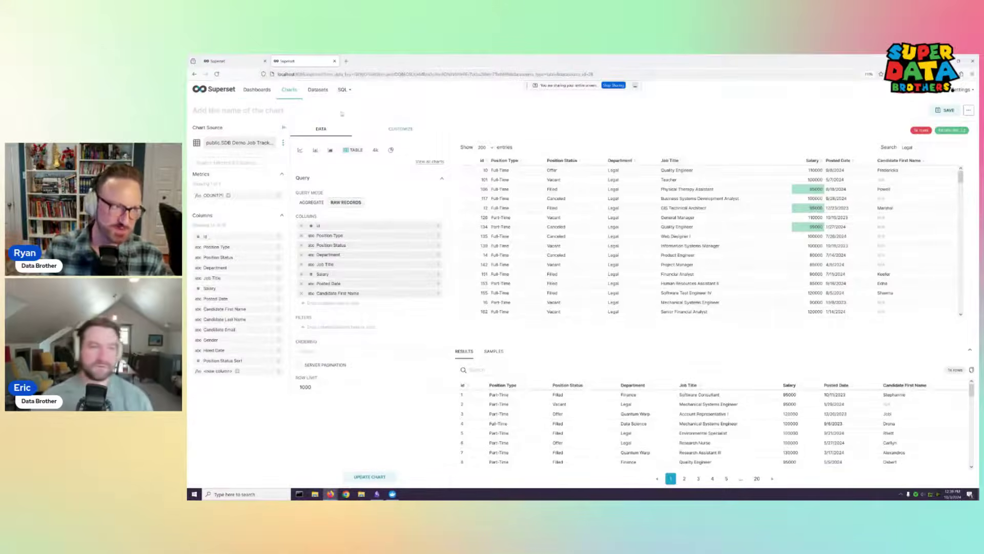
{"action": "left_click", "coordinate": [263, 91]}
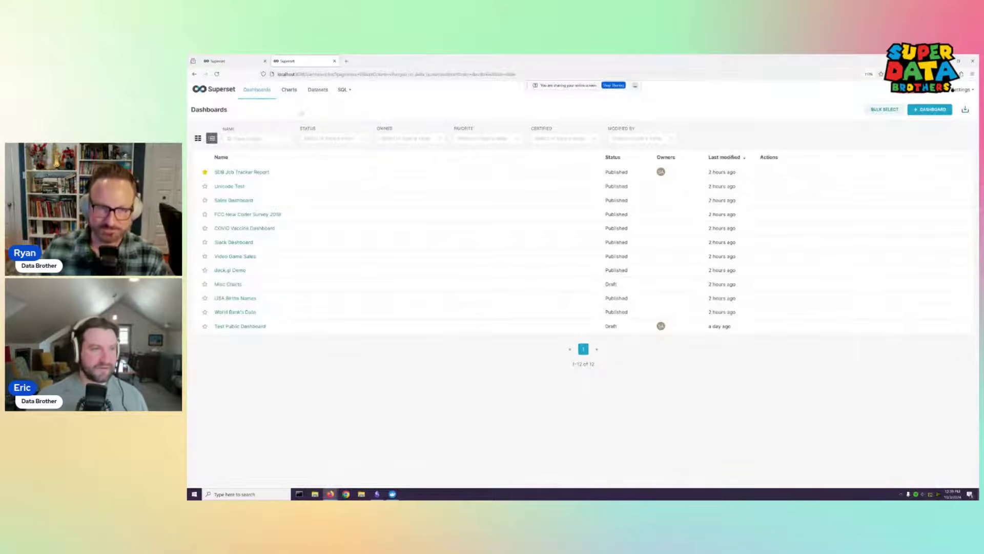
{"action": "left_click", "coordinate": [290, 90]}
{"action": "left_click", "coordinate": [259, 91]}
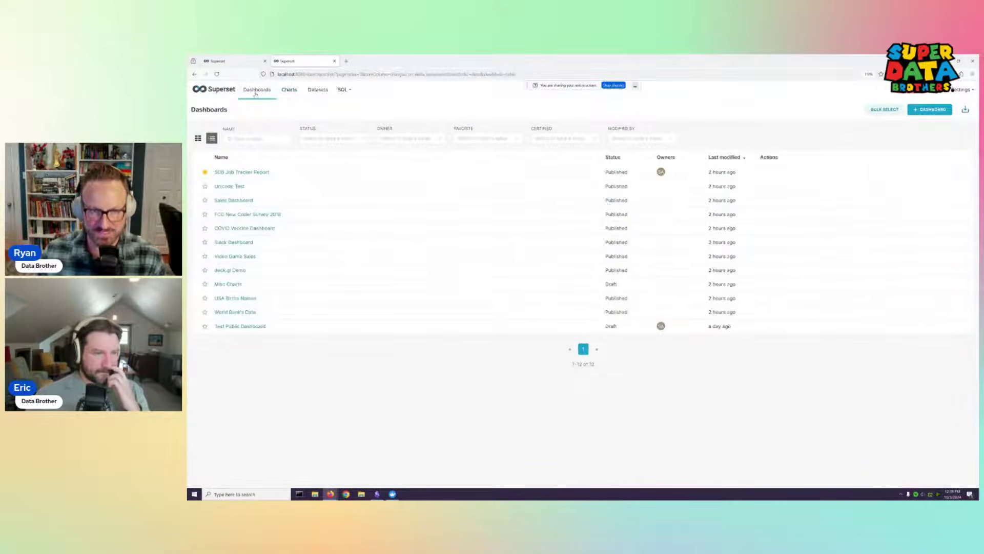
{"action": "left_click", "coordinate": [285, 96]}
{"action": "mouse_move", "coordinate": [340, 96]}
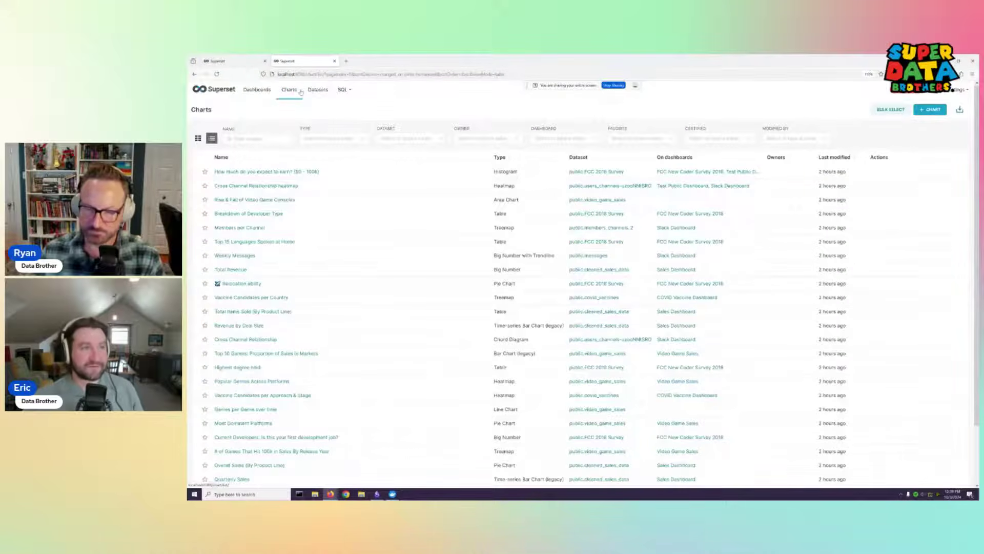
{"action": "left_click", "coordinate": [253, 93]}
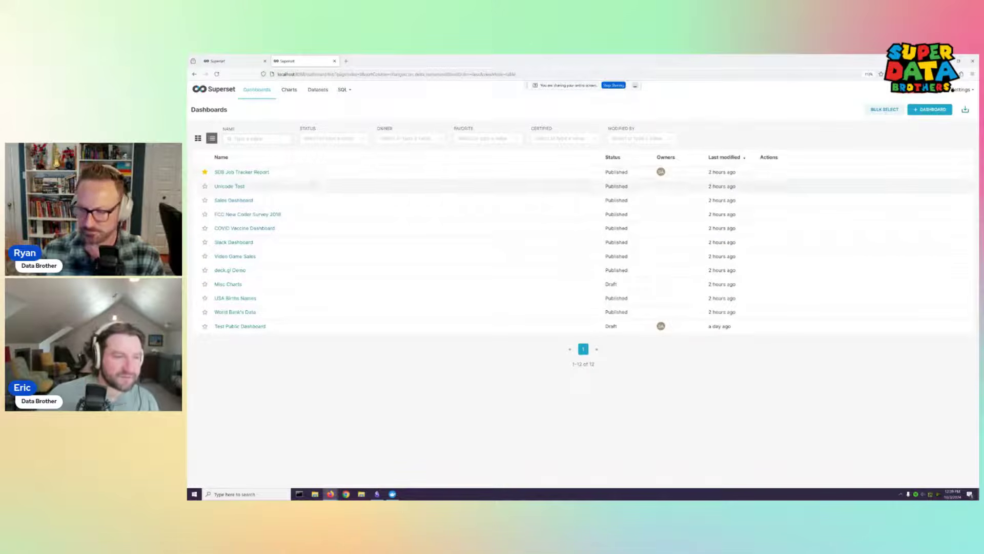
{"action": "left_click", "coordinate": [517, 138]}
{"action": "left_click", "coordinate": [473, 154]}
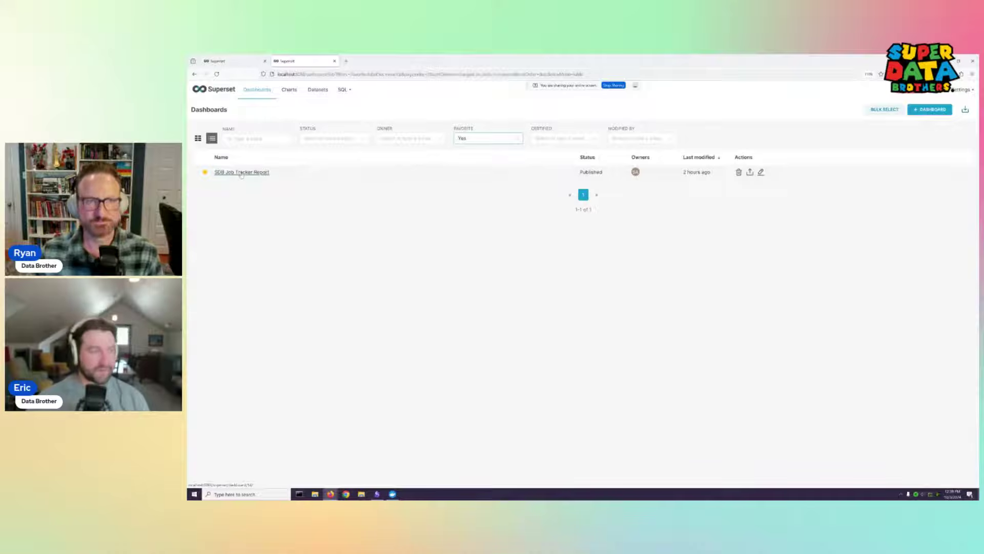
{"action": "key", "text": "ctrl"}
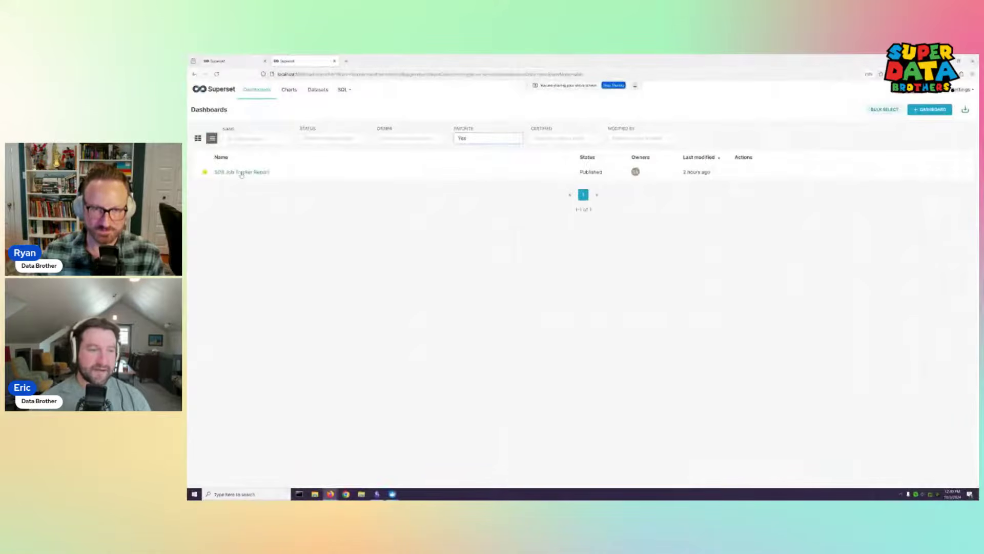
Open the SDB Job Tracker Report dashboard and zoom the page in twice
{"action": "left_click", "coordinate": [239, 171]}
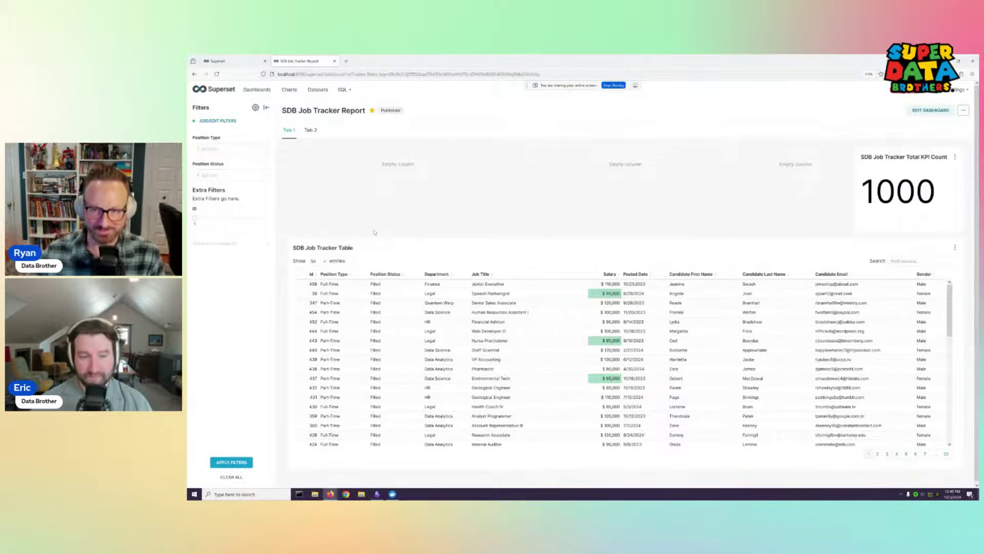
{"action": "key", "text": "alt+Tab"}
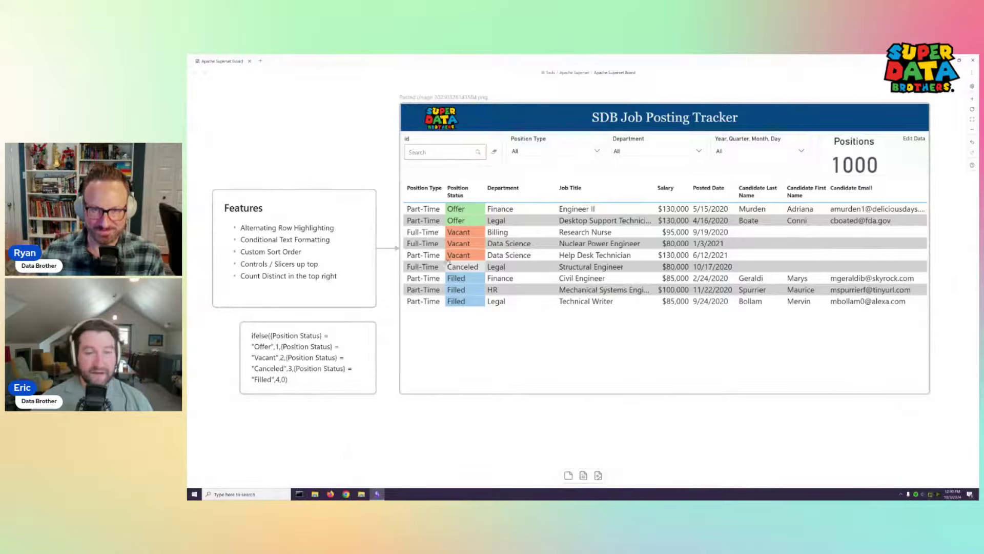
{"action": "key", "text": "alt+Tab"}
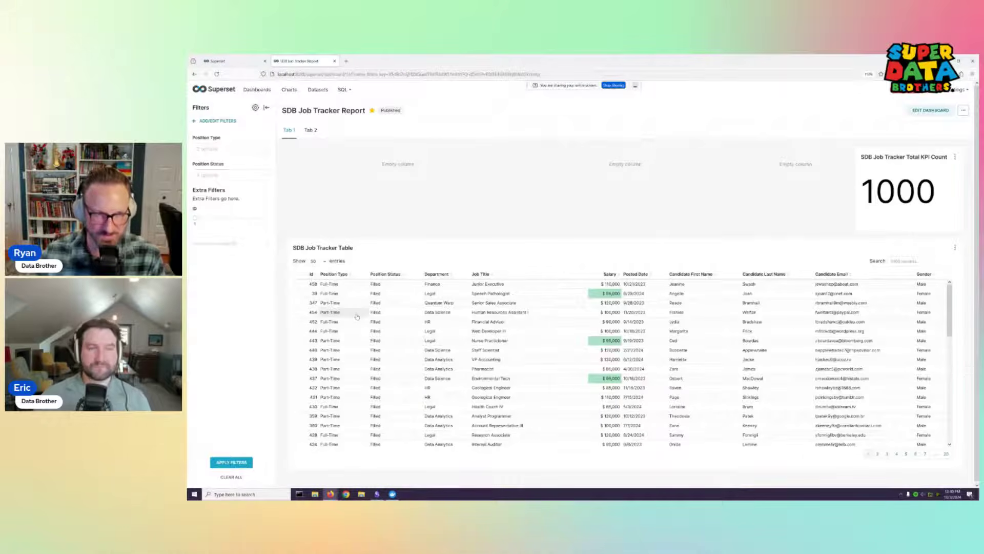
{"action": "key", "text": "ctrl+plus"}
{"action": "key", "text": "ctrl+plus"}
{"action": "key", "text": "ctrl+plus"}
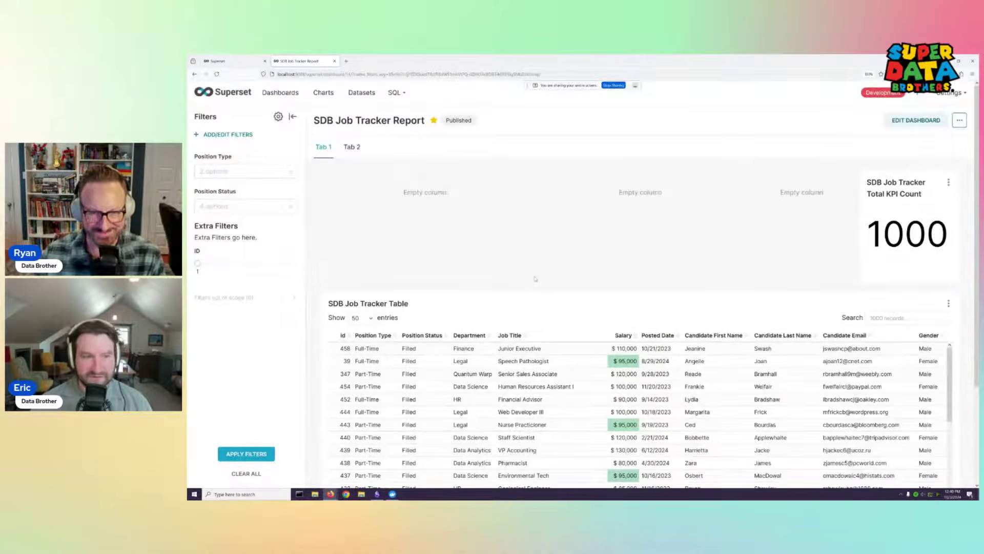
{"action": "key", "text": "ctrl+plus"}
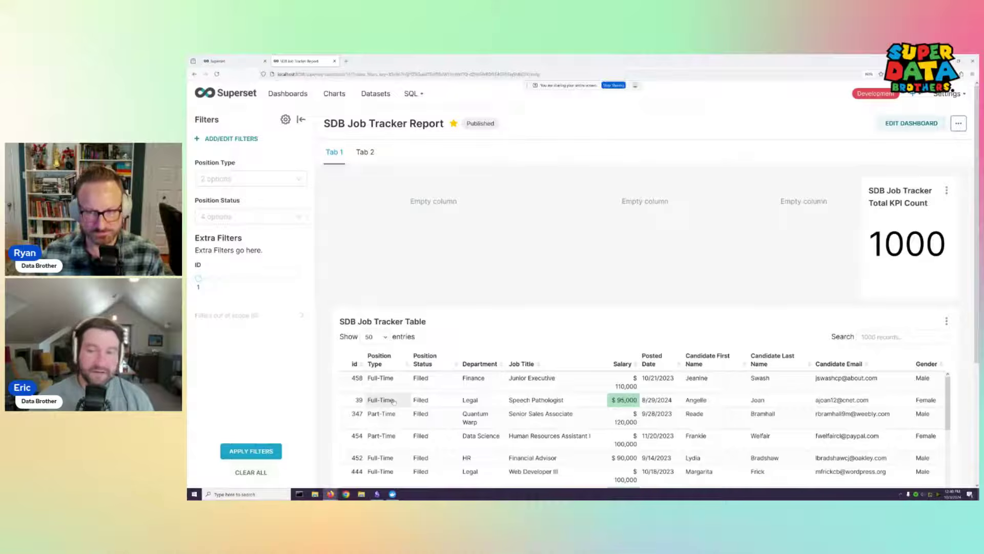
Compare the dashboard against the Job Posting Tracker whiteboard report in other windows and desktops
{"action": "key", "text": "super"}
{"action": "key", "text": "alt+Tab"}
{"action": "key", "text": "super"}
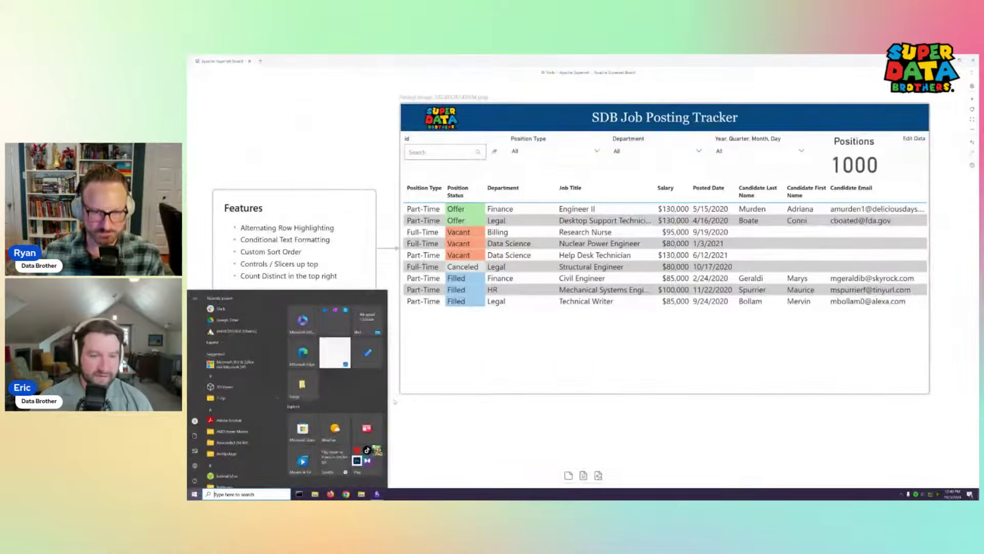
{"action": "key", "text": "super"}
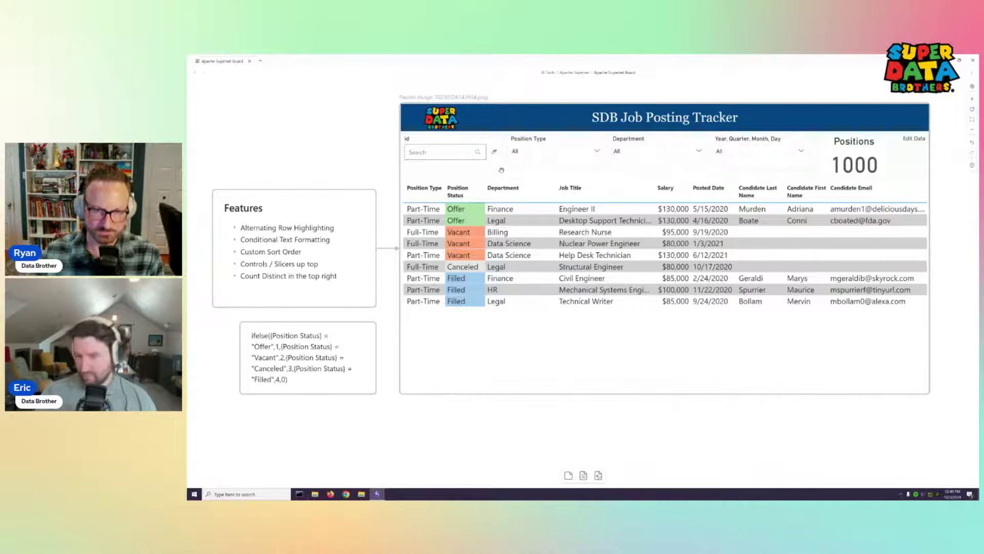
{"action": "key", "text": "alt+Tab"}
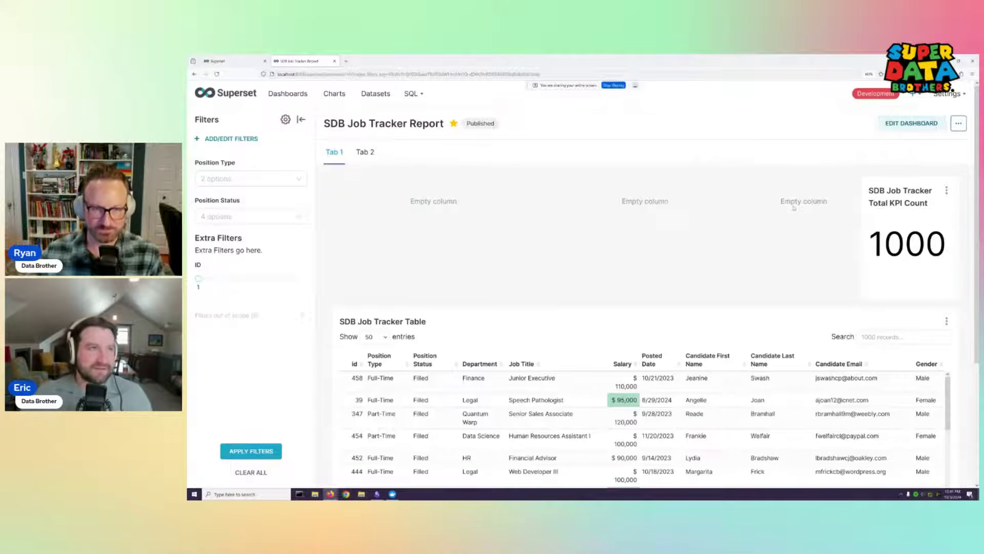
{"action": "key", "text": "alt+Tab"}
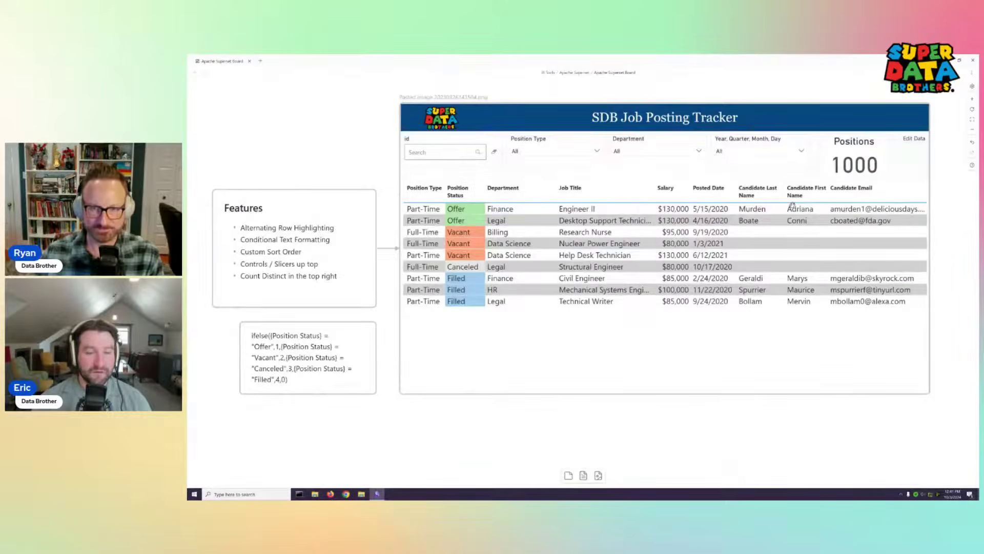
{"action": "key", "text": "alt+Tab"}
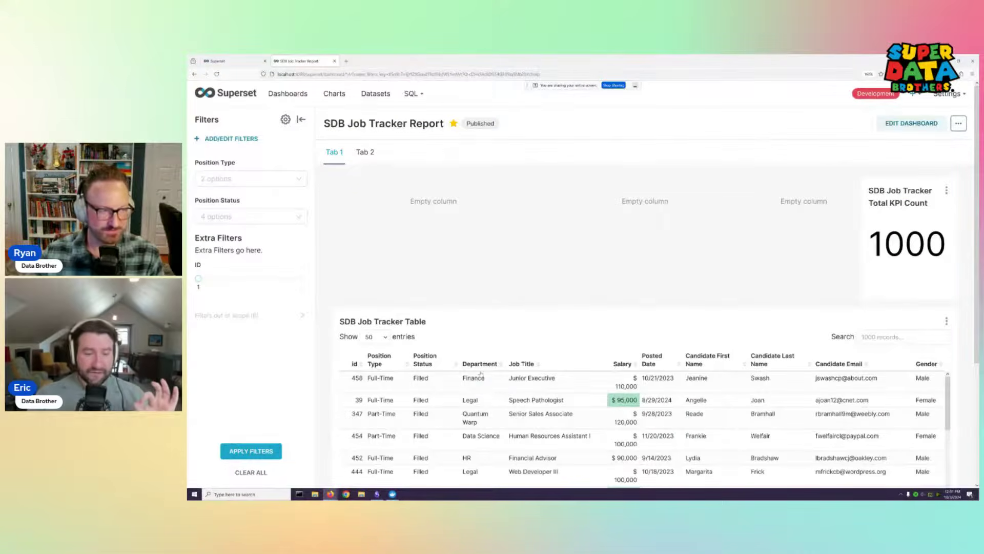
{"action": "key", "text": "ctrl+super+Right"}
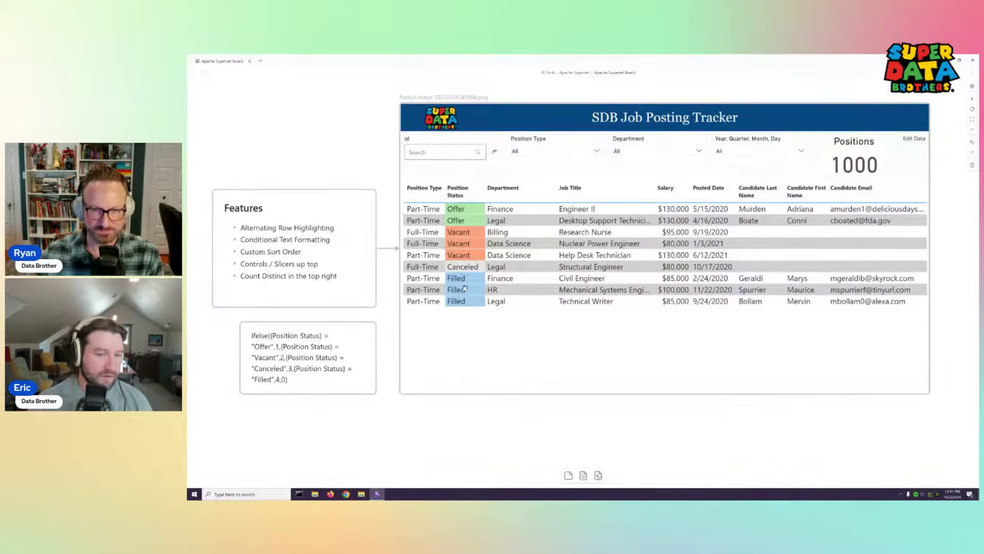
{"action": "key", "text": "ctrl+super+Left"}
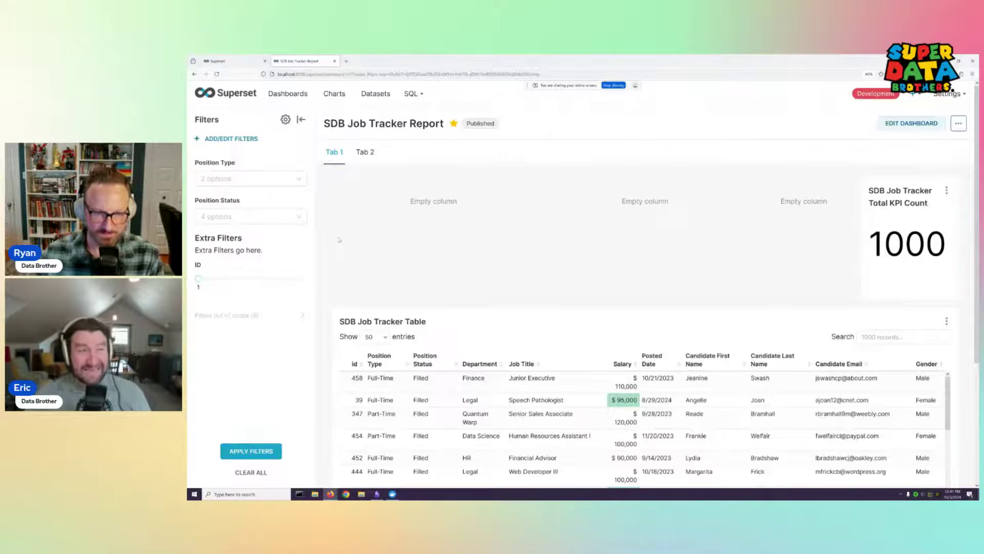
Inspect the dashboard's ... options menu and close it
{"action": "left_click", "coordinate": [959, 123]}
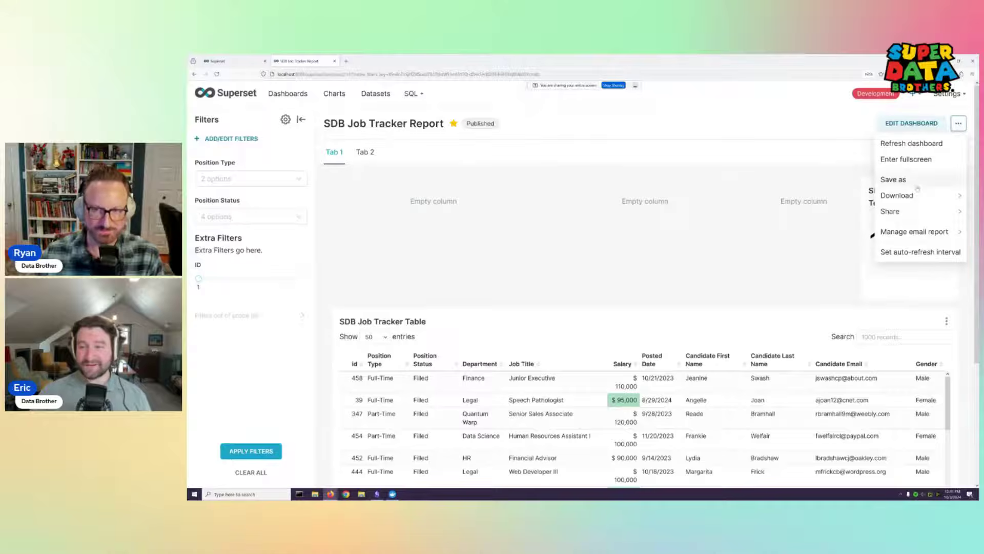
{"action": "mouse_move", "coordinate": [915, 217]}
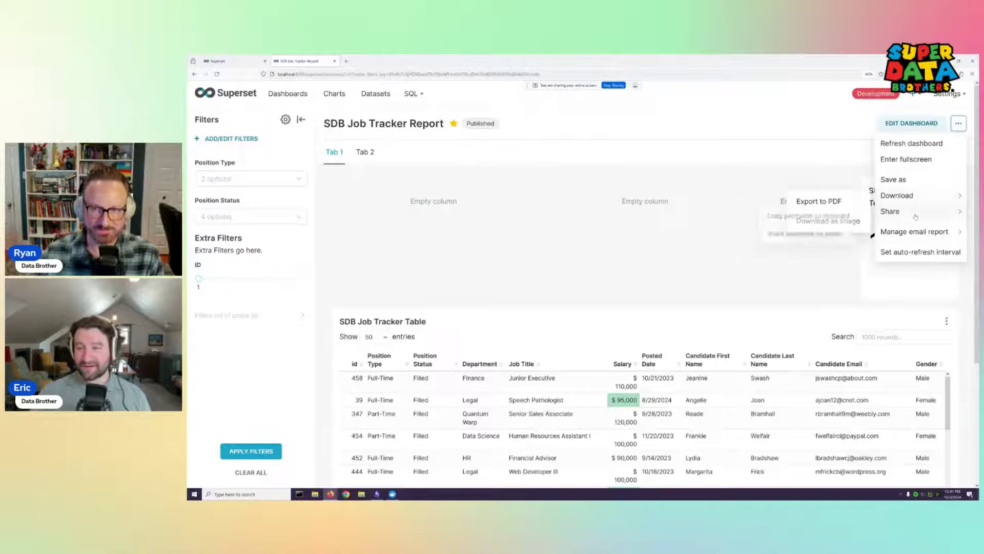
{"action": "left_click", "coordinate": [958, 123]}
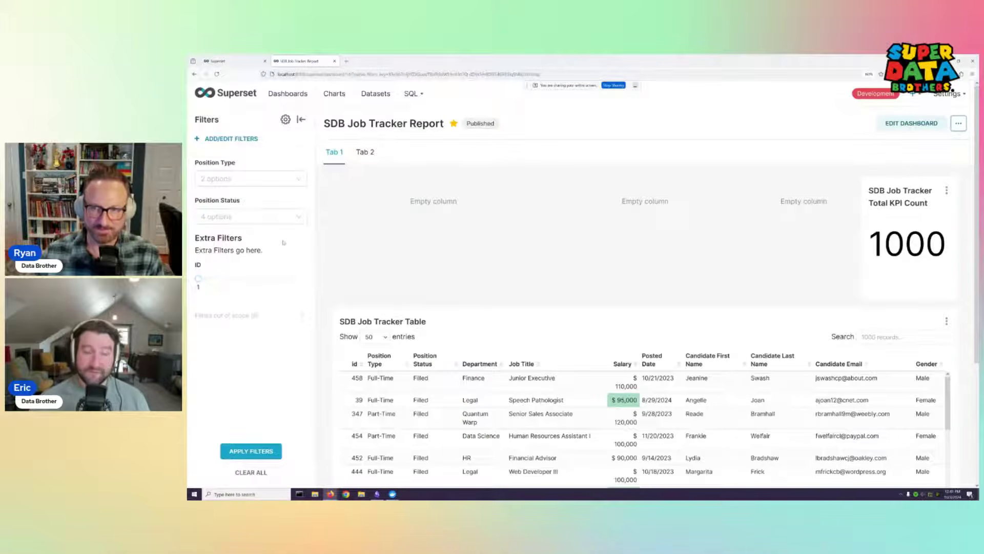
Switch SDB Job Tracker Report to edit mode, showing Tab 1, Tab 2 and the Charts panel
{"action": "left_click", "coordinate": [918, 123]}
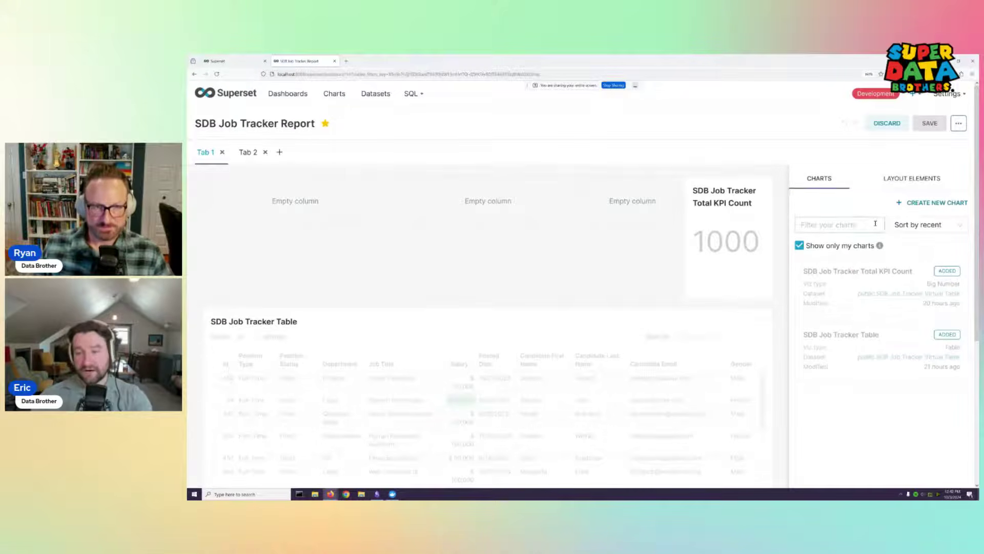
List all charts, drop the Relocation ability pie beside the 1000 Total KPI card, then delete it
{"action": "left_click", "coordinate": [800, 245]}
{"action": "scroll", "coordinate": [863, 332], "scroll_direction": "down", "scroll_amount": 5}
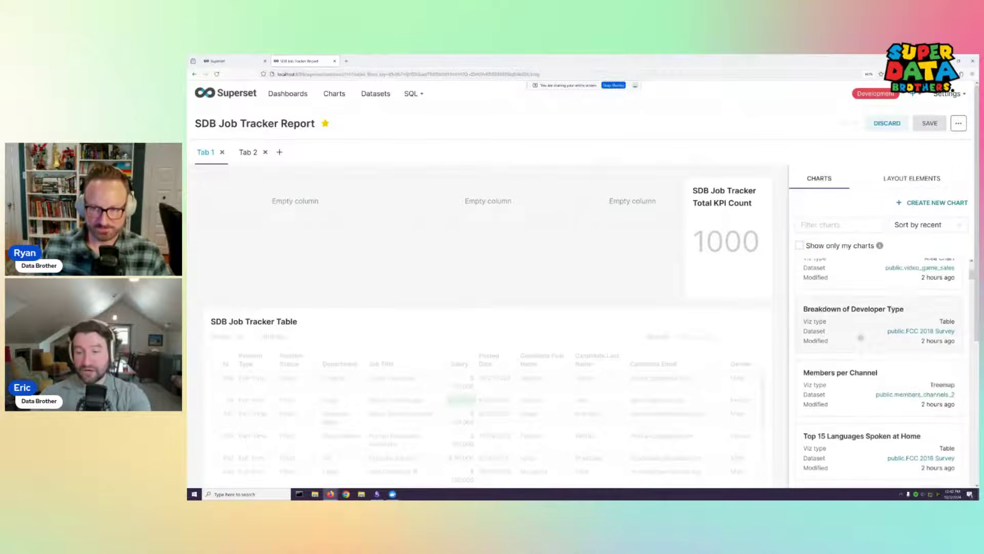
{"action": "left_click_drag", "start_coordinate": [863, 332], "coordinate": [629, 220]}
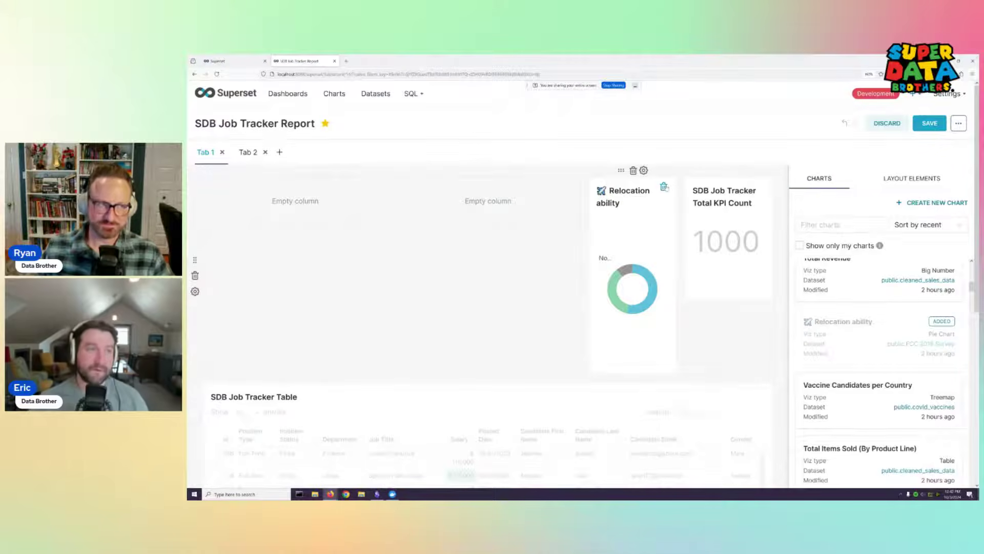
{"action": "left_click_drag", "start_coordinate": [657, 222], "coordinate": [665, 201]}
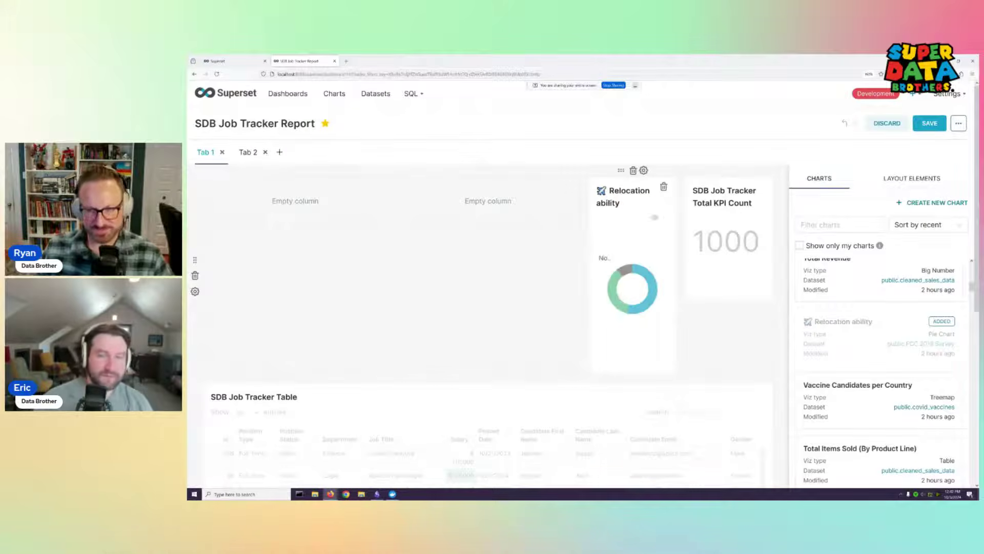
{"action": "left_click", "coordinate": [668, 188]}
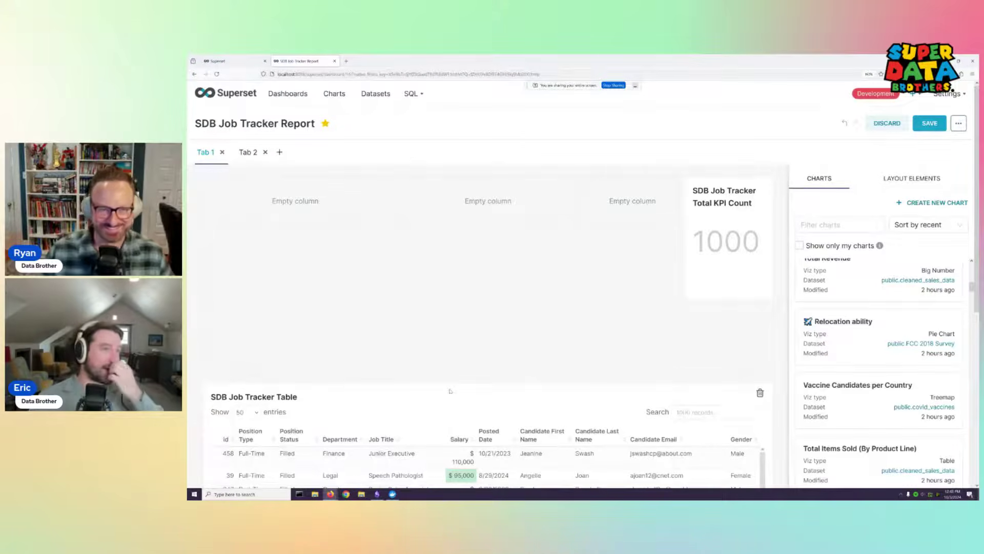
Move the SDB Job Tracker Table into the empty row, then reopen SDB Job Tracker Report from Dashboards
{"action": "left_click_drag", "start_coordinate": [450, 390], "coordinate": [743, 138]}
{"action": "left_click_drag", "start_coordinate": [956, 134], "coordinate": [957, 128]}
{"action": "left_click", "coordinate": [958, 123]}
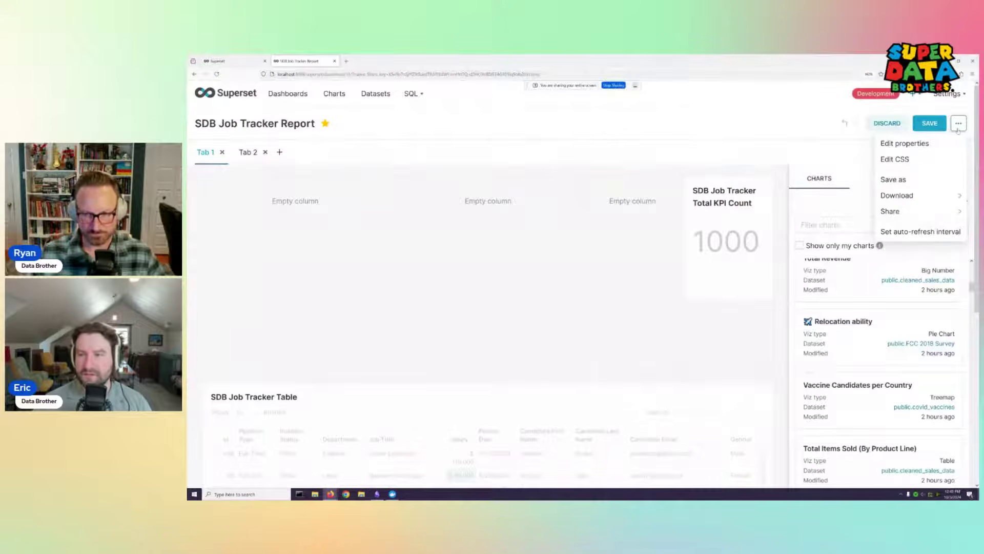
{"action": "key", "text": "alt+Left"}
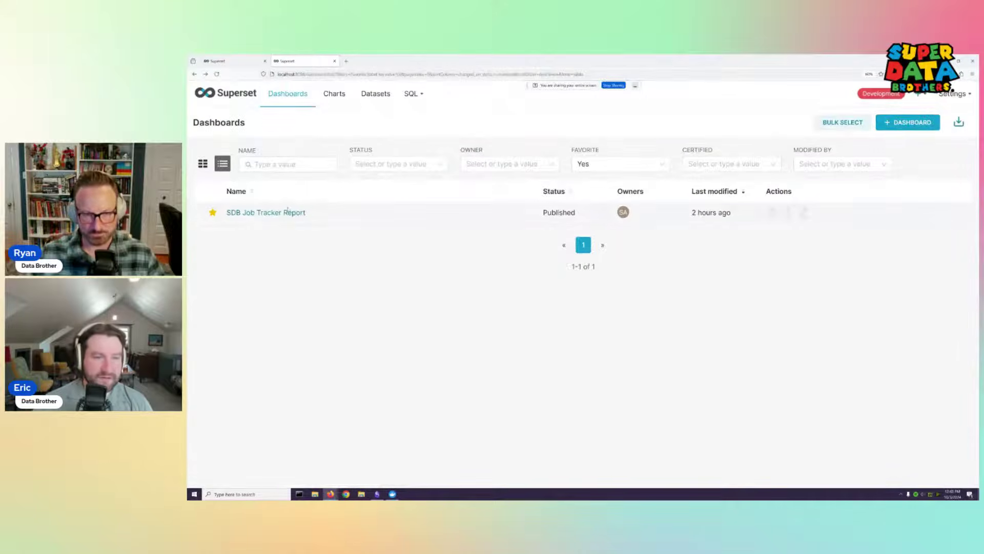
{"action": "left_click", "coordinate": [283, 212]}
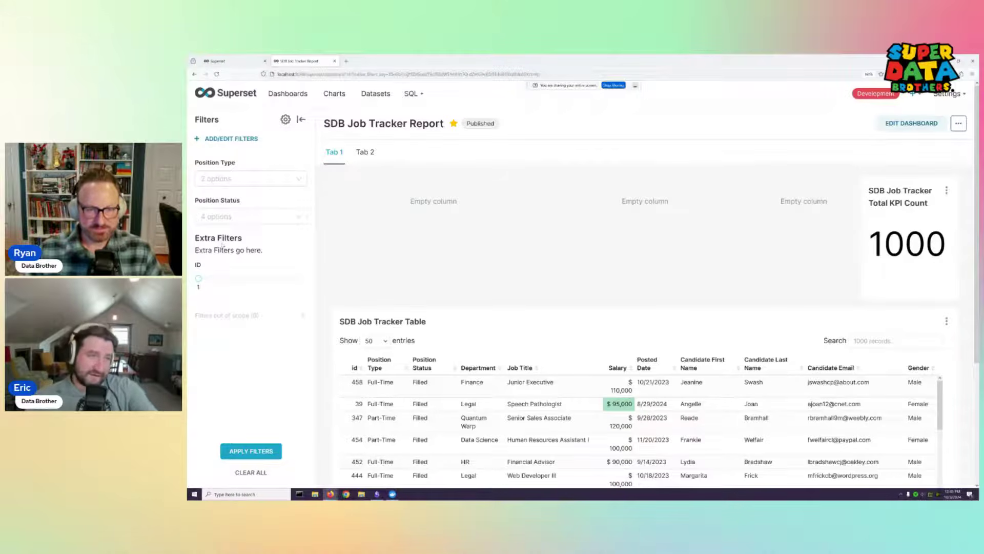
Preview the Position Type and Position Status filter choices on the dashboard
{"action": "left_click", "coordinate": [302, 179]}
{"action": "left_click", "coordinate": [302, 179]}
{"action": "left_click", "coordinate": [300, 216]}
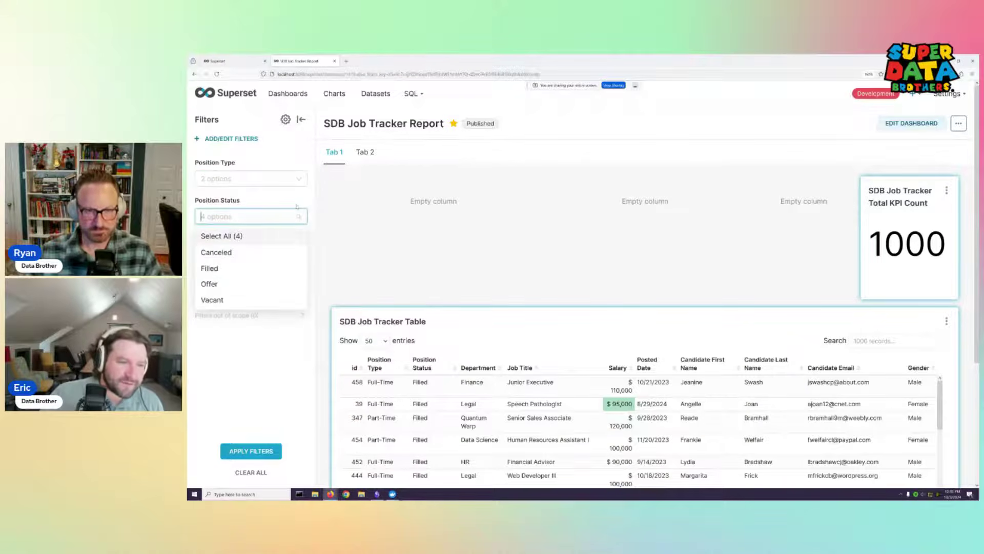
{"action": "left_click", "coordinate": [291, 148]}
Check the Filters cross-filtering settings and Position Status choices, then go to the Home page
{"action": "left_click", "coordinate": [286, 119]}
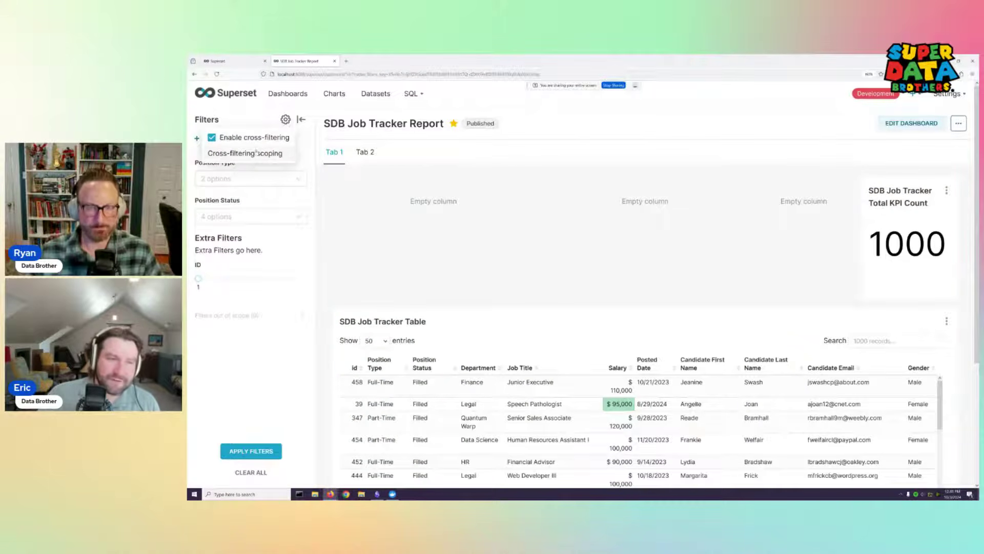
{"action": "left_click", "coordinate": [286, 121]}
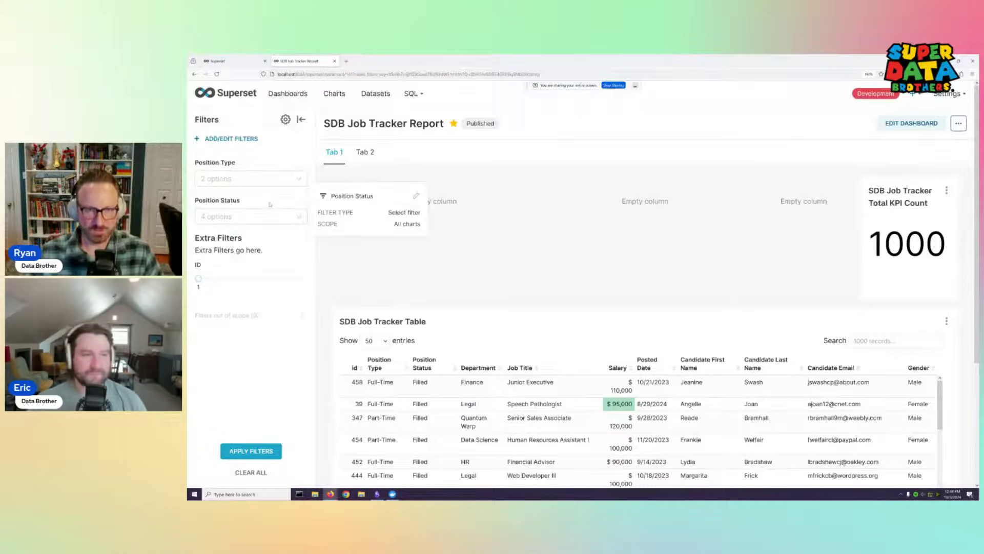
{"action": "left_click", "coordinate": [286, 121]}
{"action": "left_click", "coordinate": [286, 119]}
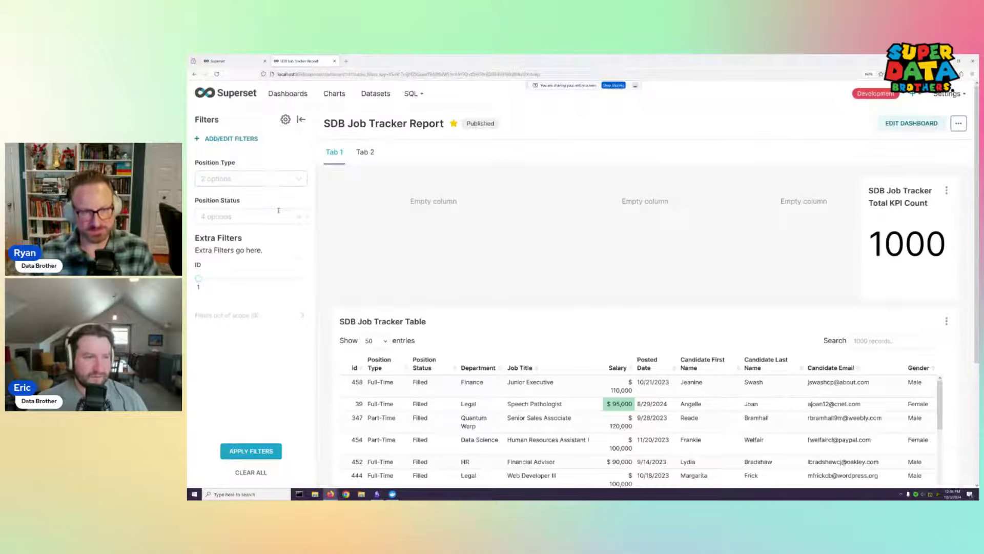
{"action": "left_click", "coordinate": [278, 215]}
{"action": "left_click", "coordinate": [278, 211]}
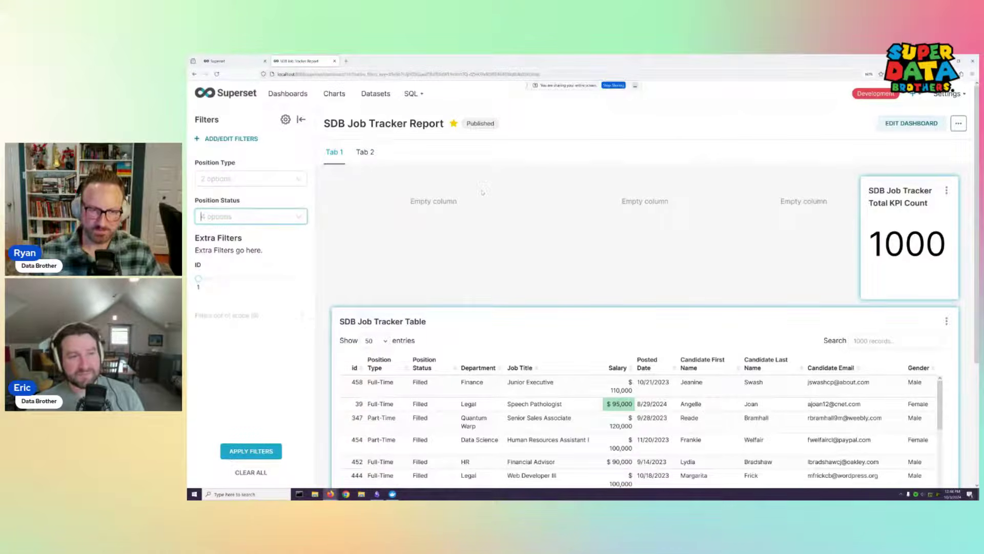
{"action": "left_click", "coordinate": [237, 98]}
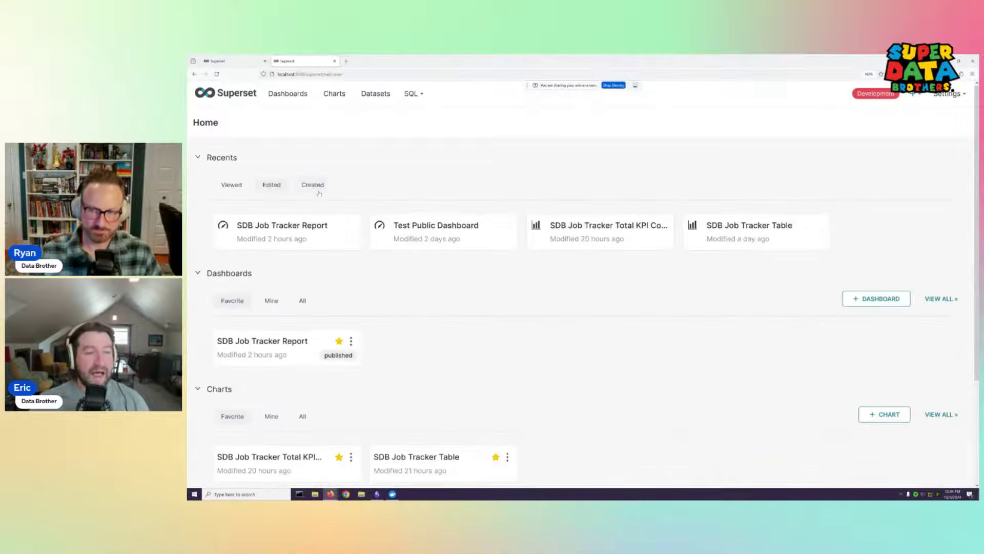
Open the Dashboards list showing all twelve dashboards, with SDB Job Tracker Report starred
{"action": "left_click", "coordinate": [299, 101]}
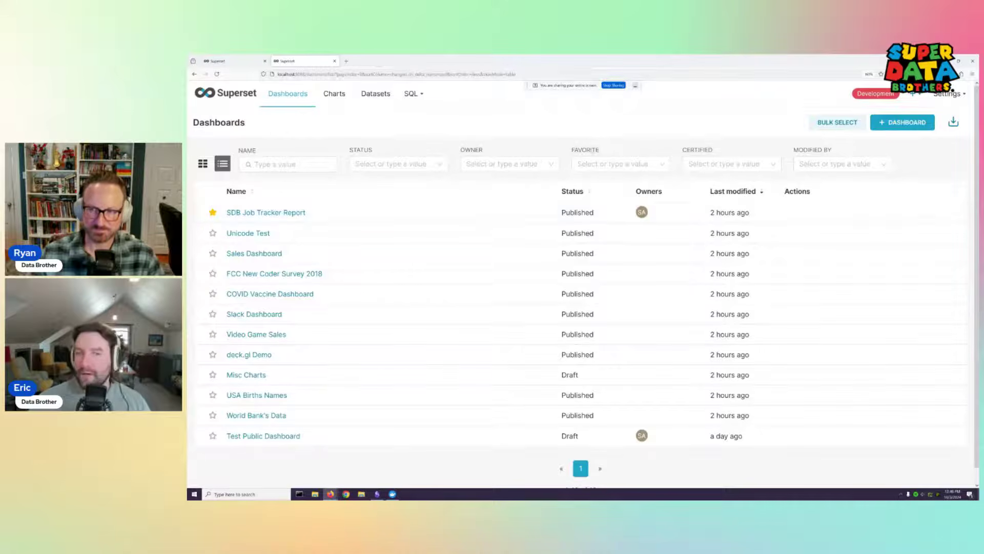
Bring up the Settings menu with its Security, Data, Manage and User entries
{"action": "mouse_move", "coordinate": [946, 102]}
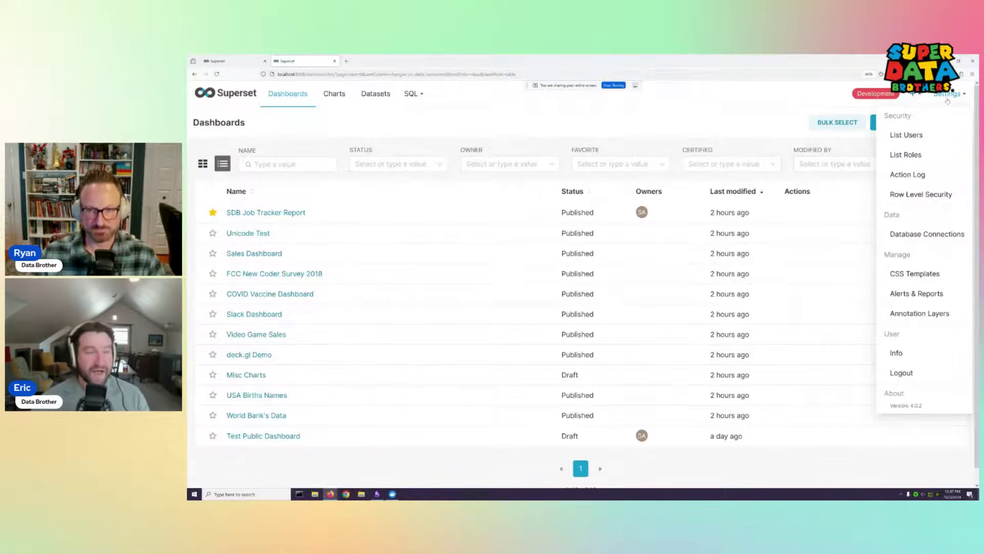
{"action": "left_click", "coordinate": [919, 136]}
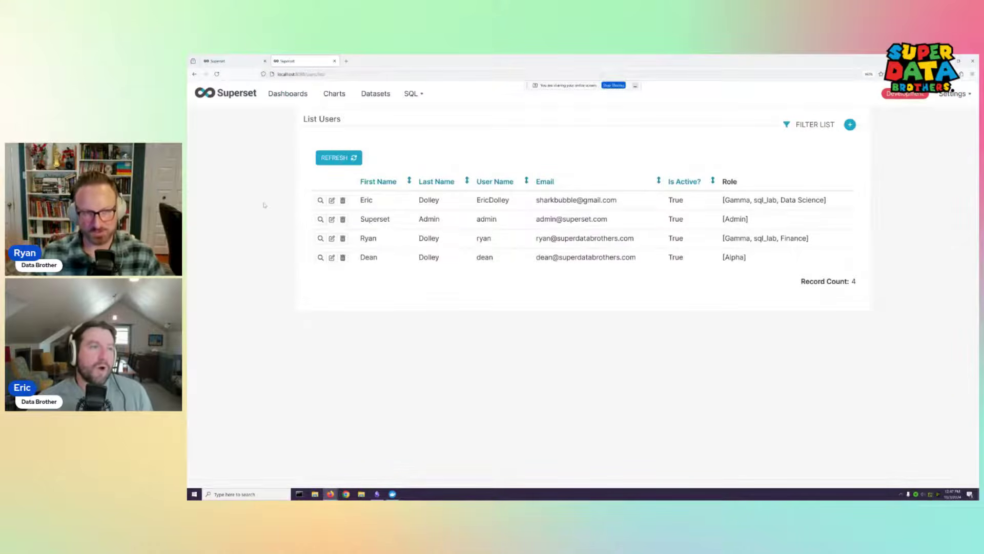
{"action": "key", "text": "alt+Left"}
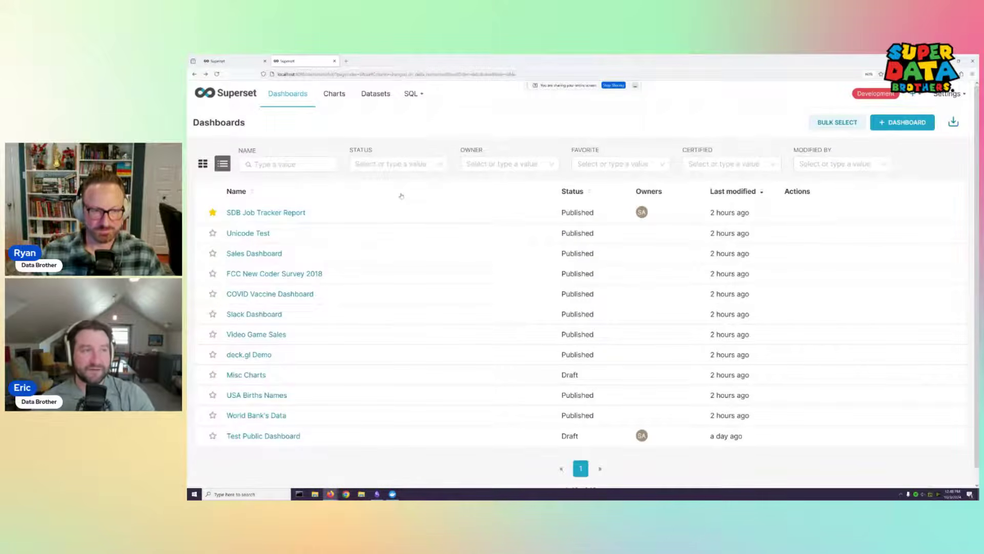
{"action": "mouse_move", "coordinate": [952, 94]}
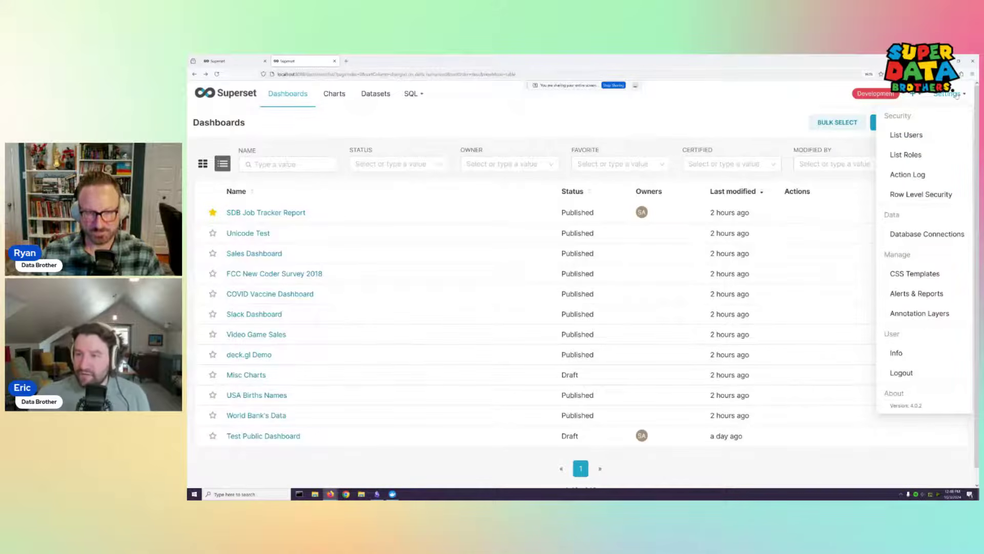
Open List Users, note the Gamma and sql_lab roles, and edit the Finance-role user
{"action": "left_click", "coordinate": [906, 135]}
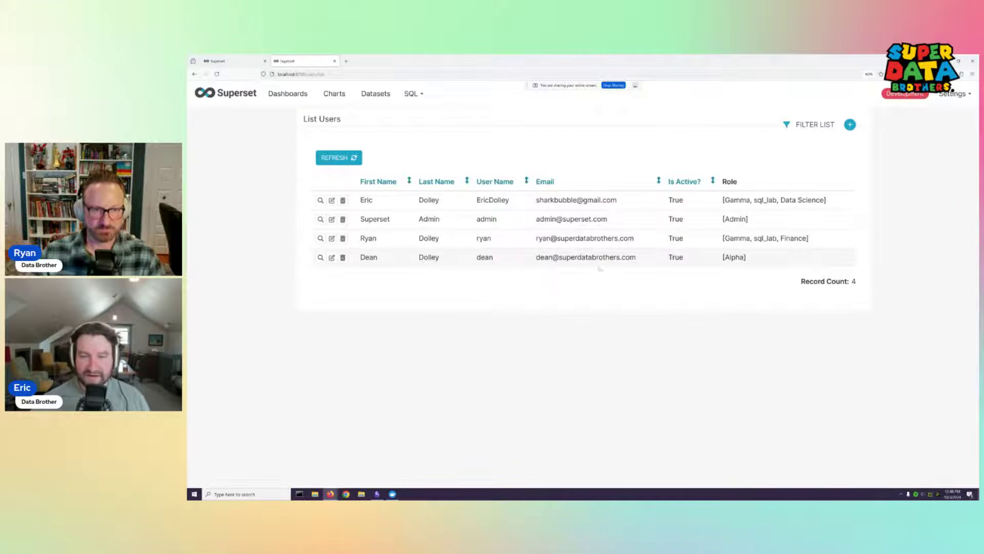
{"action": "double_click", "coordinate": [741, 240]}
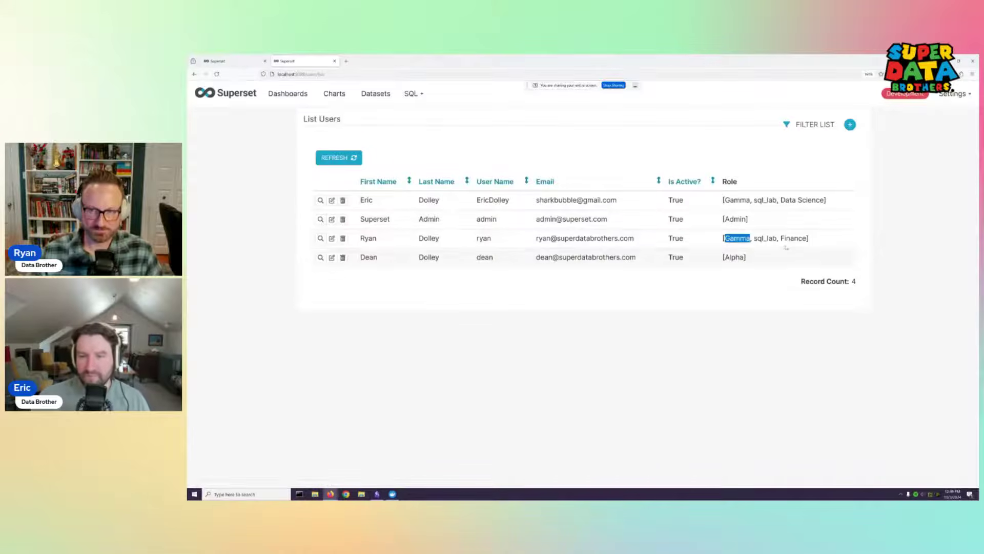
{"action": "left_click", "coordinate": [758, 238]}
{"action": "double_click", "coordinate": [758, 238]}
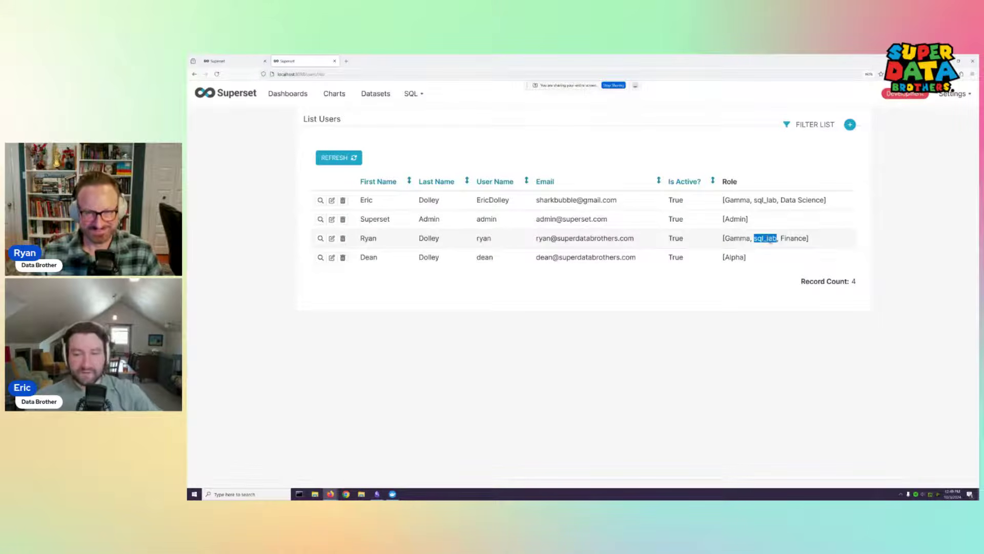
{"action": "left_click", "coordinate": [332, 238]}
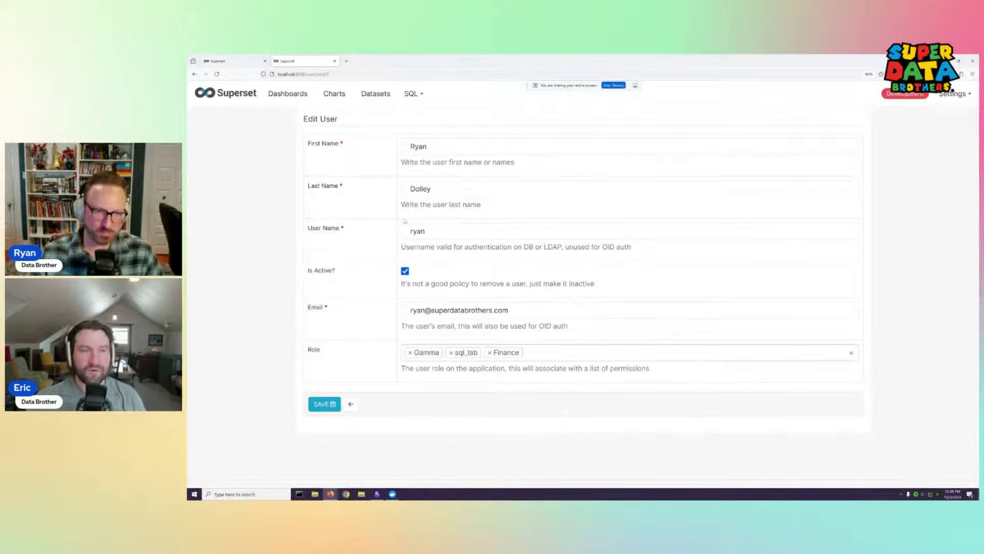
Bring up Chrome's taskbar jump list, leaving the Edit User form unchanged
{"action": "mouse_move", "coordinate": [962, 95]}
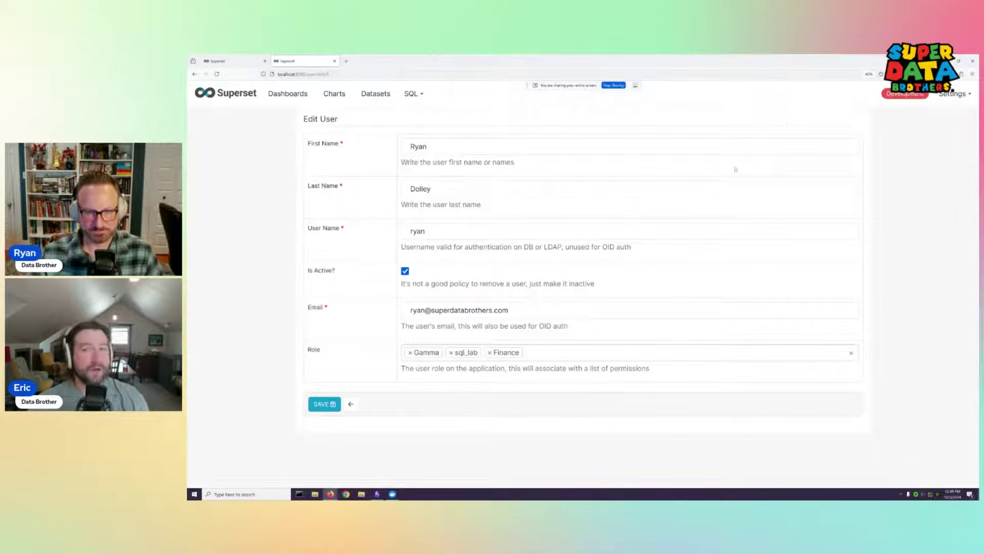
{"action": "right_click", "coordinate": [346, 494]}
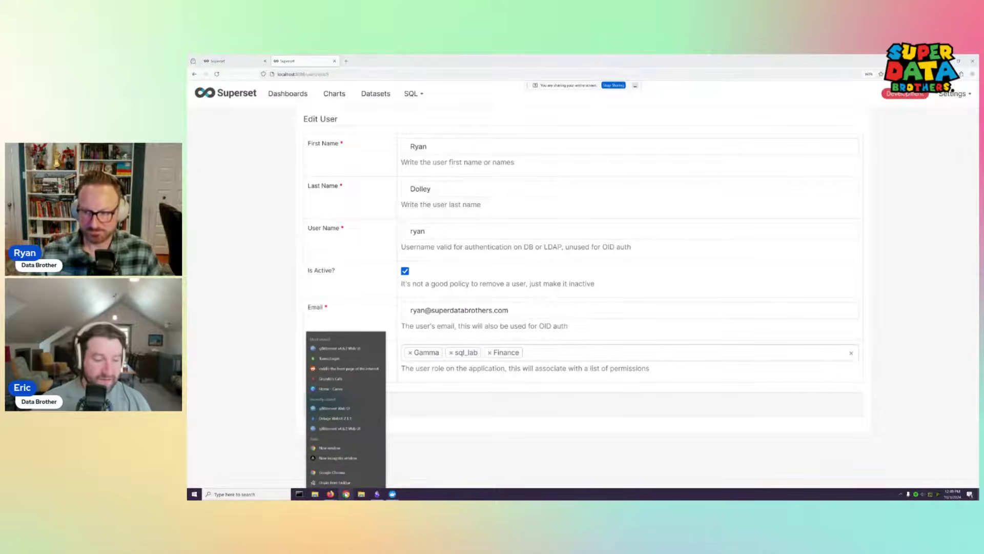
Load the Superset sign-in page at localhost:8088 in a new incognito window
{"action": "left_click", "coordinate": [338, 458]}
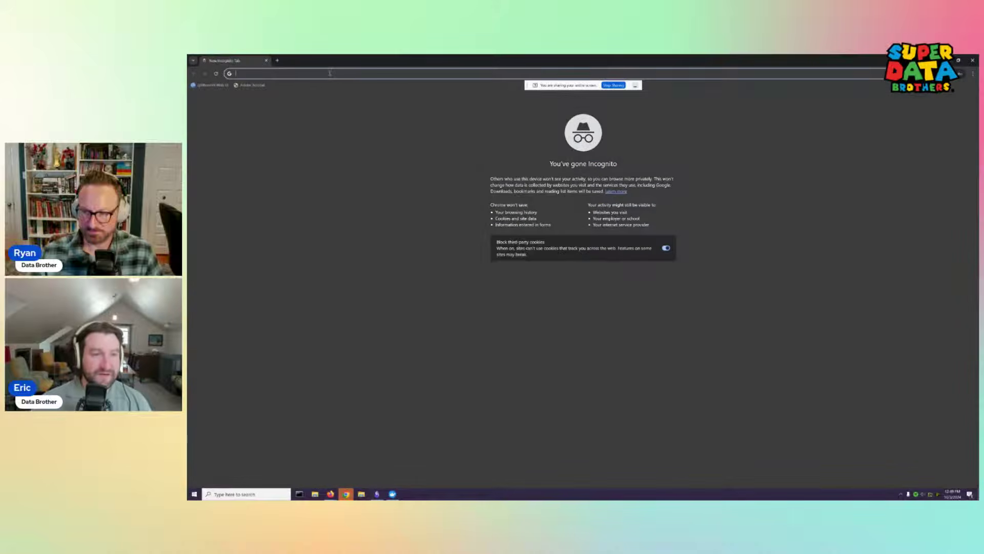
{"action": "left_click", "coordinate": [330, 73]}
{"action": "type", "text": "localhost"}
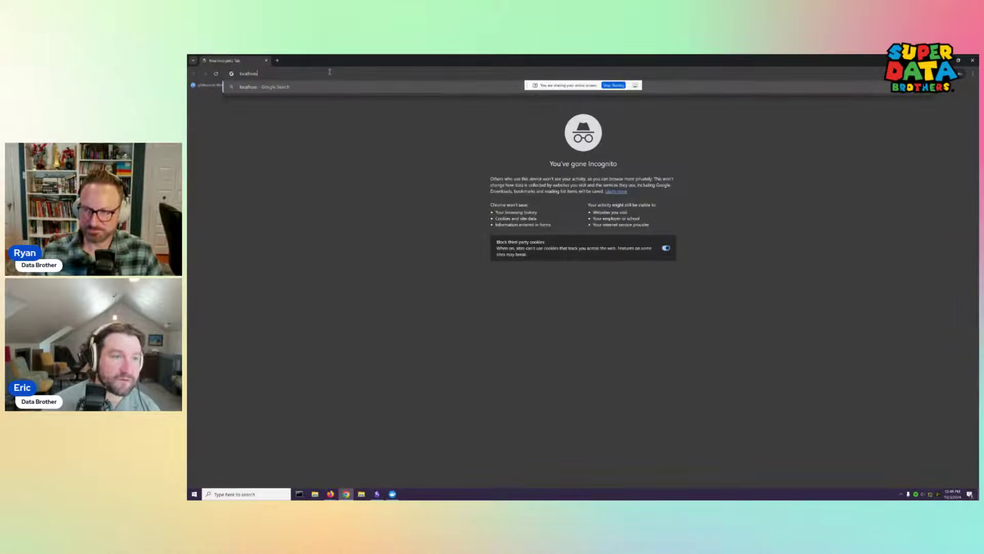
{"action": "type", "text": ":"}
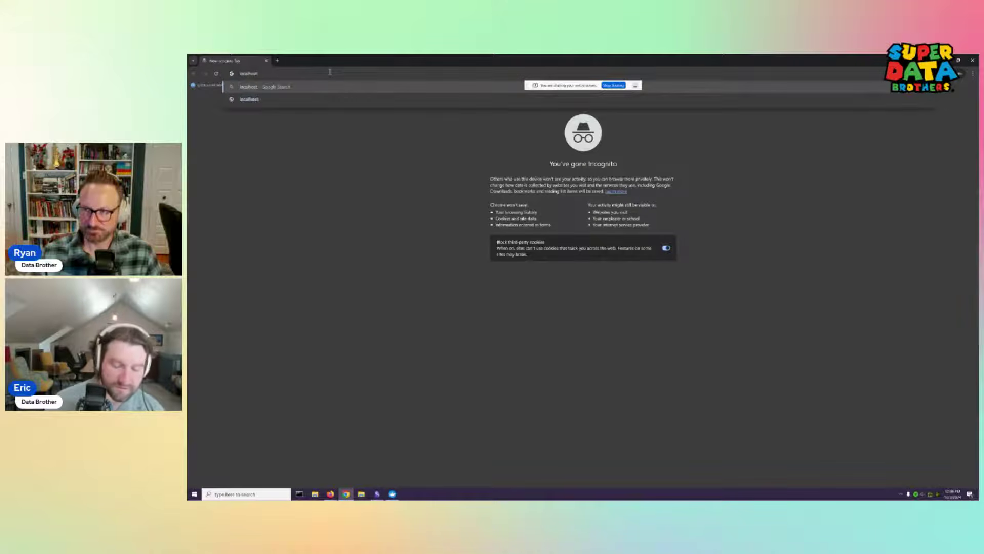
{"action": "type", "text": "80883"}
{"action": "key", "text": "Return"}
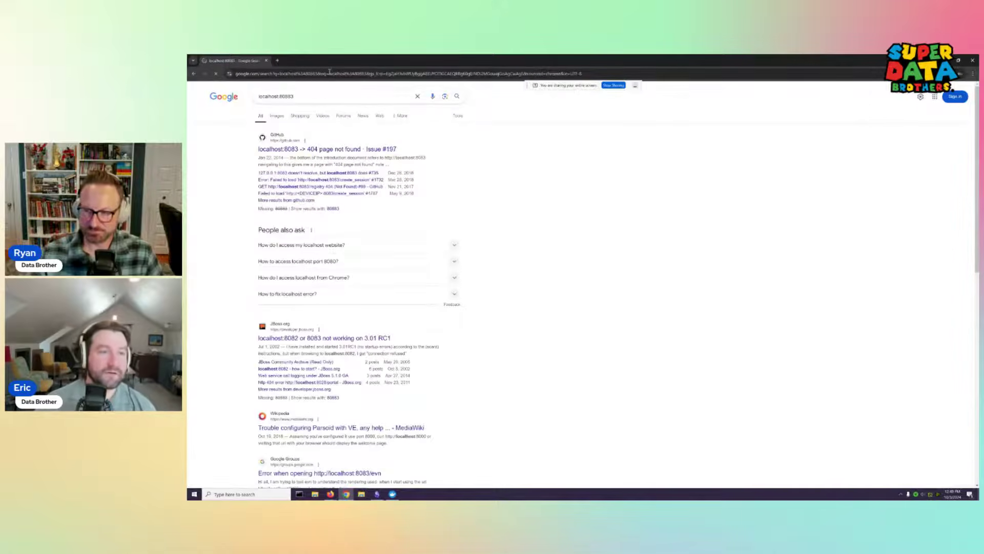
{"action": "left_click", "coordinate": [292, 98]}
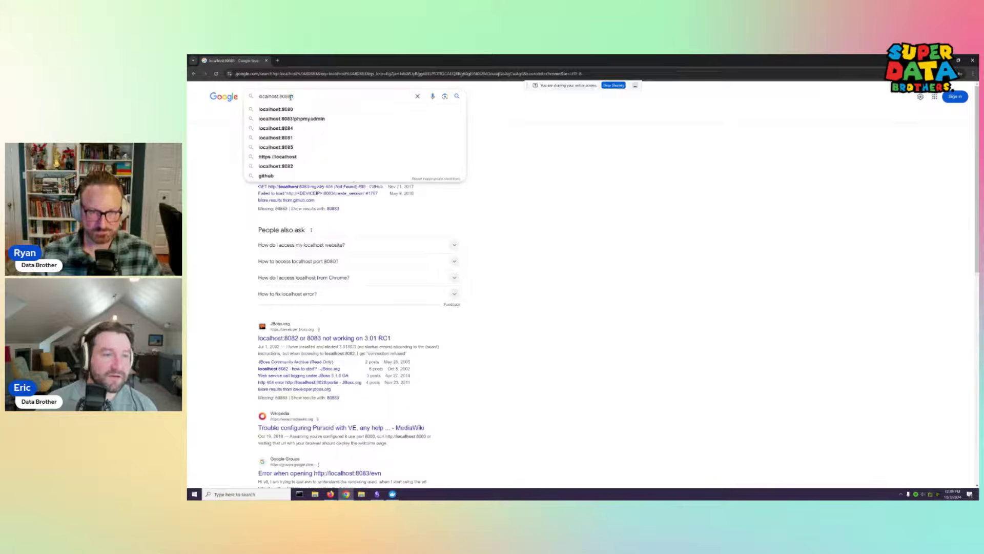
{"action": "left_click_drag", "start_coordinate": [293, 98], "coordinate": [252, 101]}
{"action": "key", "text": "ctrl+c"}
{"action": "left_click", "coordinate": [282, 73]}
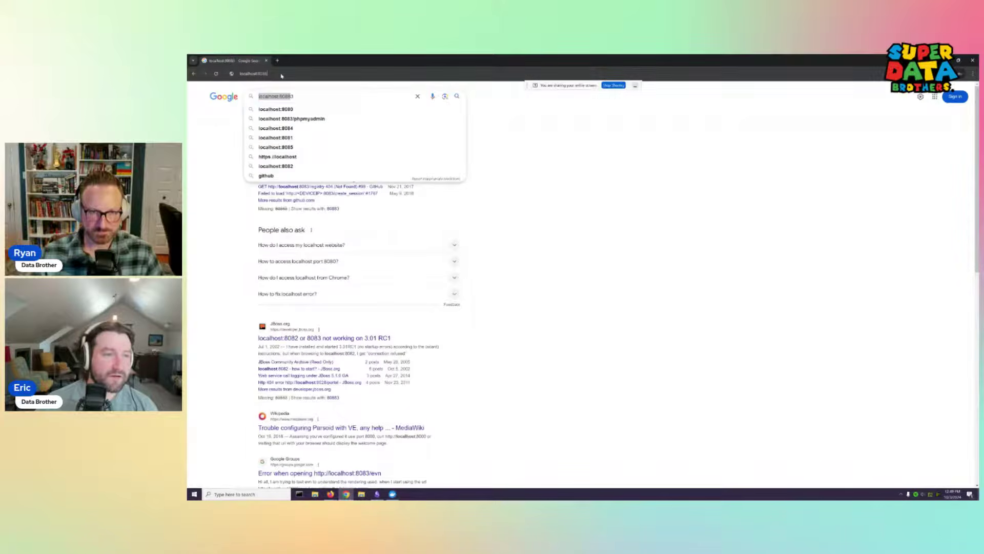
{"action": "key", "text": "ctrl+v"}
{"action": "key", "text": "Return"}
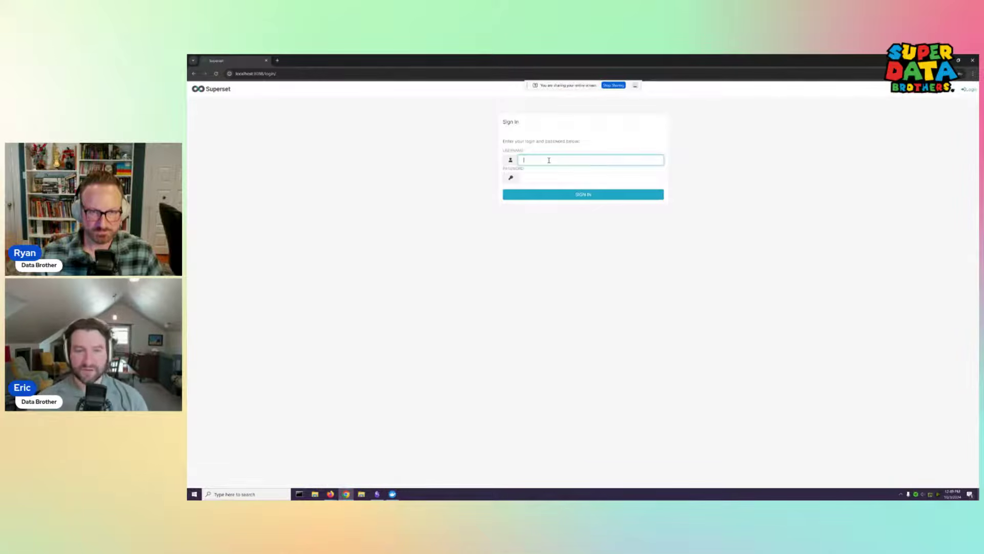
Sign in with the restricted user's username and password, then shrink the incognito window
{"action": "left_click", "coordinate": [546, 157]}
{"action": "type", "text": "ryan"}
{"action": "key", "text": "Return"}
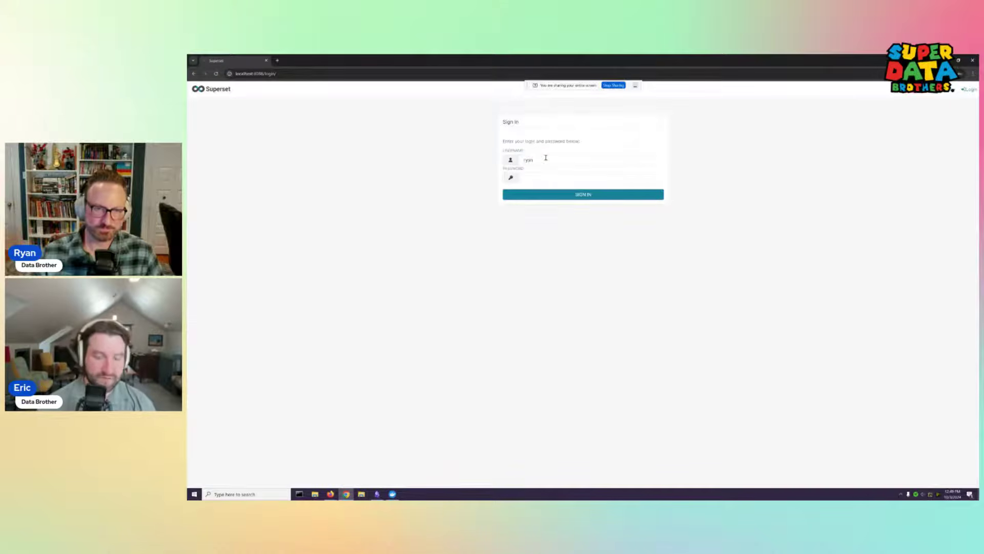
{"action": "left_click", "coordinate": [542, 177]}
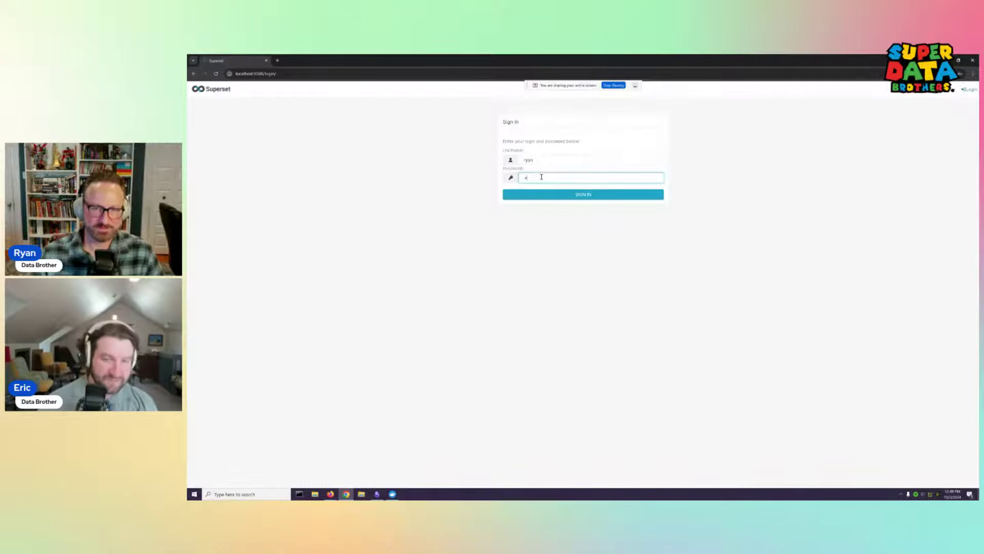
{"action": "type", "text": "admin"}
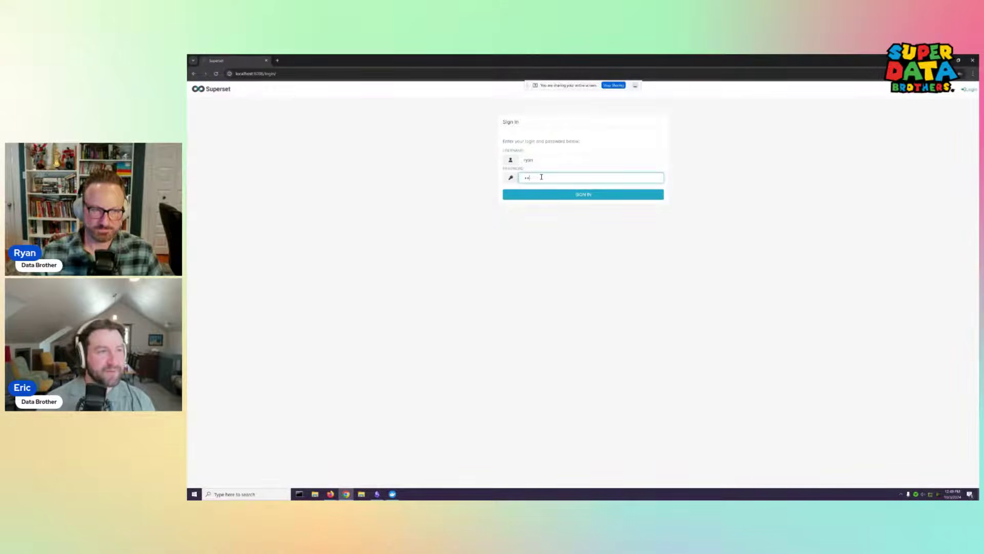
{"action": "key", "text": "BackSpace"}
{"action": "key", "text": "BackSpace"}
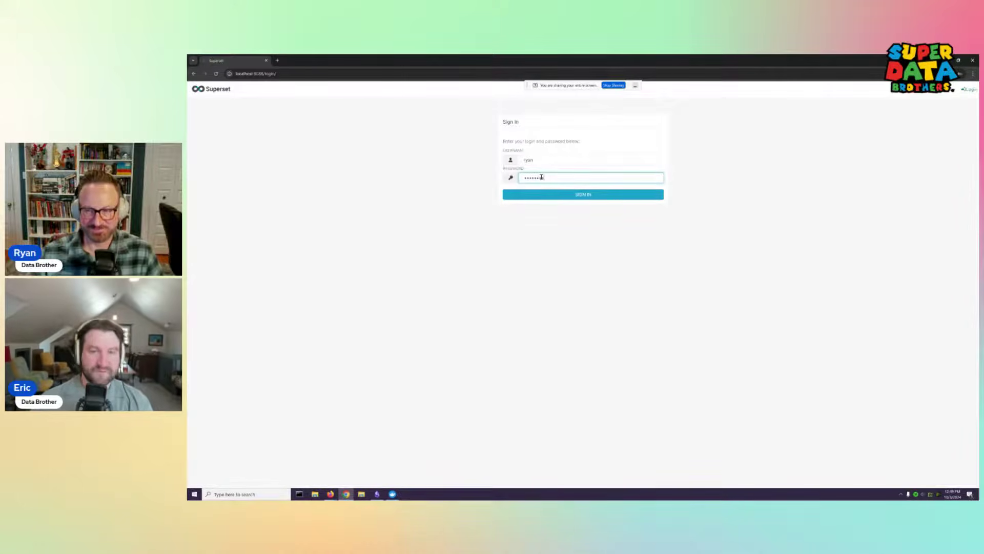
{"action": "left_click", "coordinate": [593, 196]}
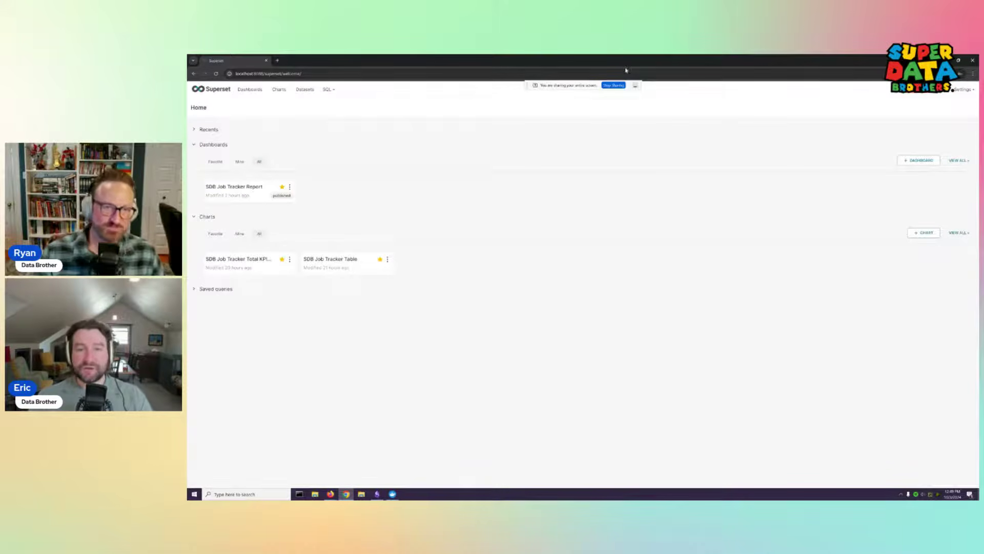
{"action": "left_click_drag", "start_coordinate": [583, 60], "coordinate": [189, 246]}
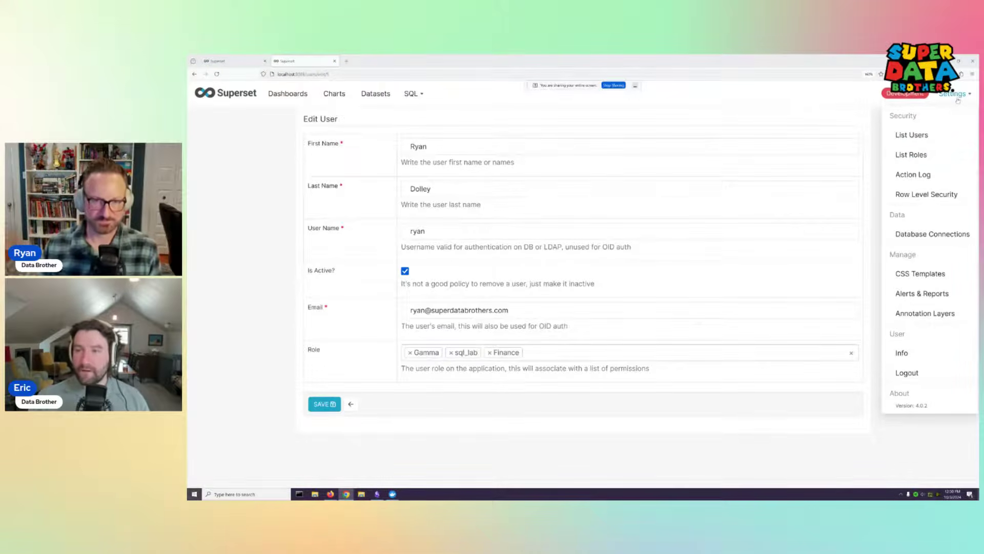
{"action": "left_click", "coordinate": [918, 154]}
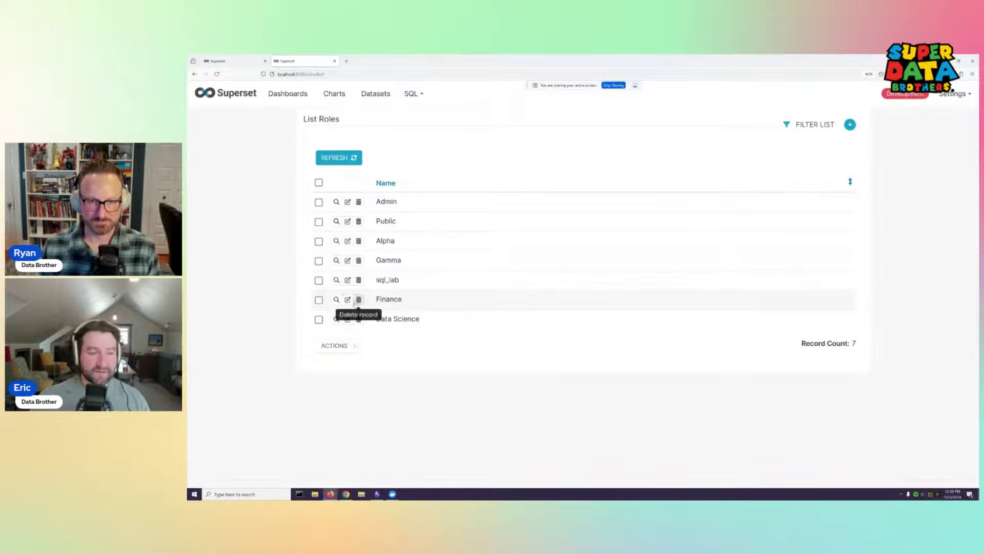
{"action": "left_click", "coordinate": [348, 299]}
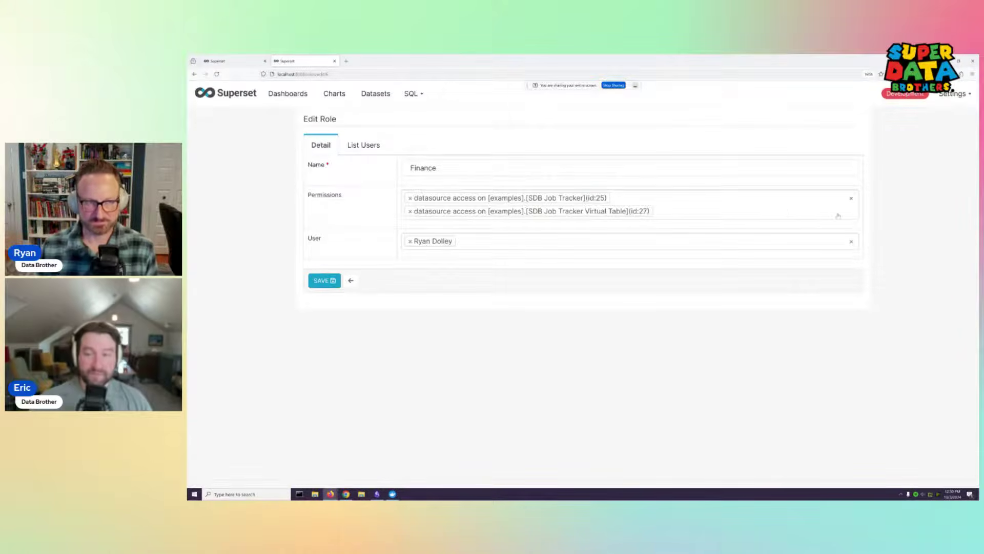
{"action": "left_click", "coordinate": [783, 213]}
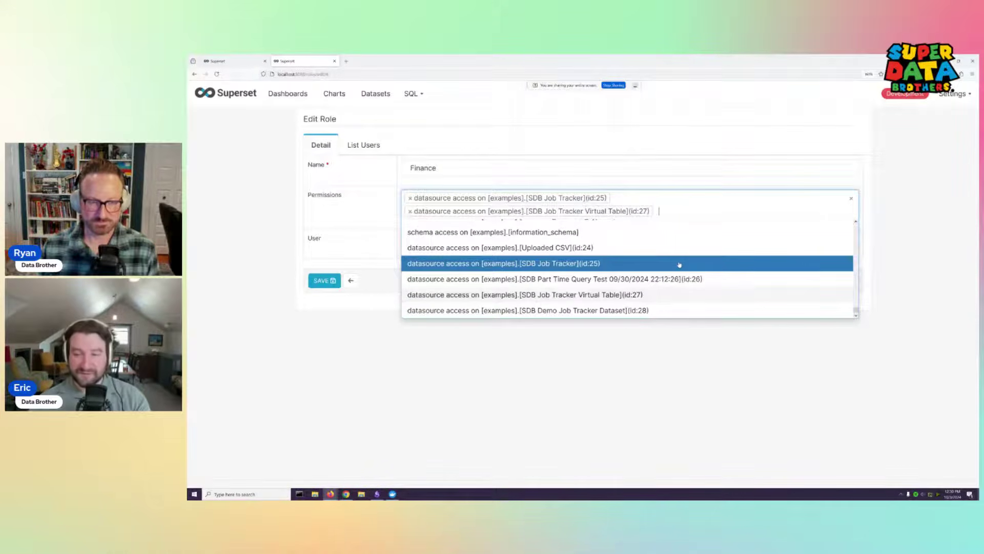
{"action": "scroll", "coordinate": [679, 264], "scroll_direction": "up", "scroll_amount": 5}
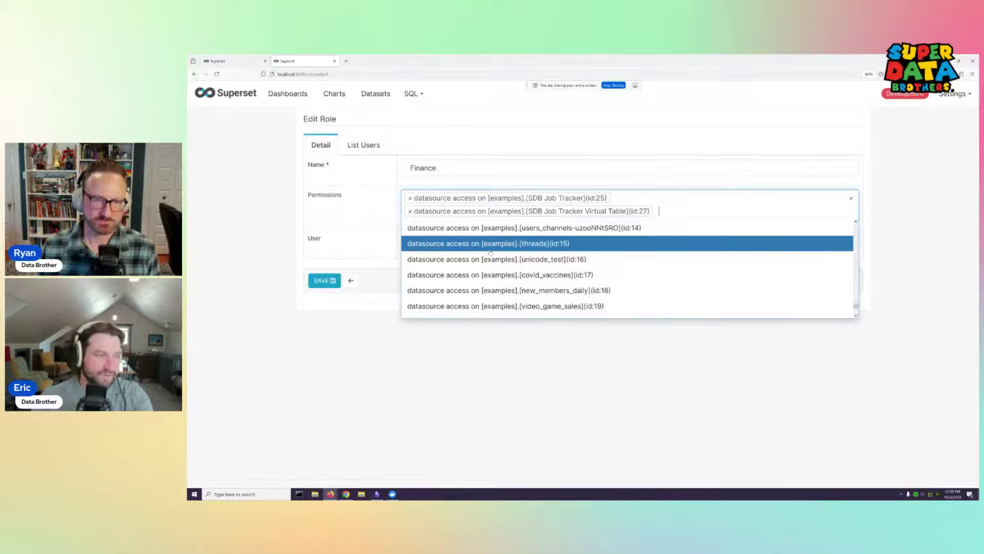
{"action": "scroll", "coordinate": [528, 255], "scroll_direction": "up", "scroll_amount": 10}
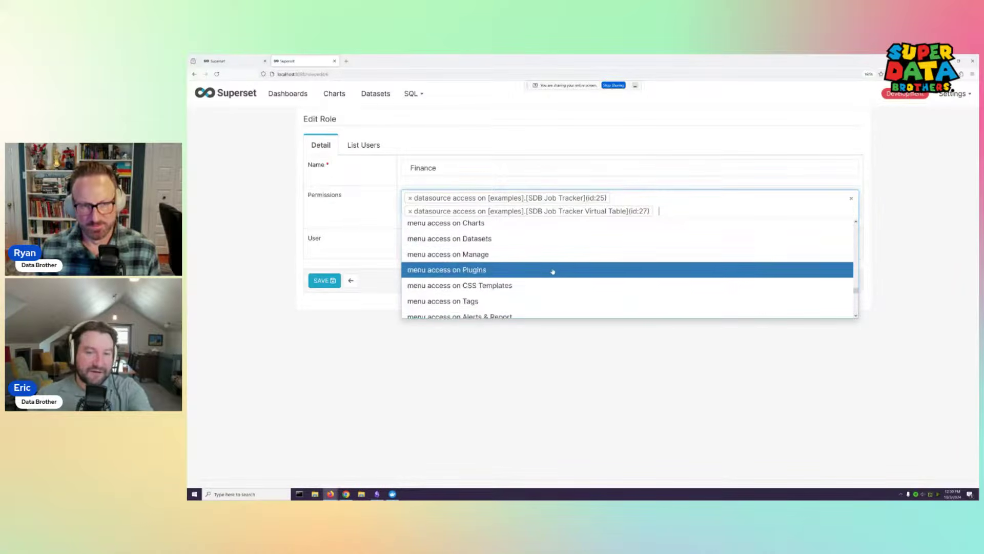
{"action": "scroll", "coordinate": [553, 272], "scroll_direction": "down", "scroll_amount": 6}
{"action": "scroll", "coordinate": [512, 274], "scroll_direction": "up", "scroll_amount": 10}
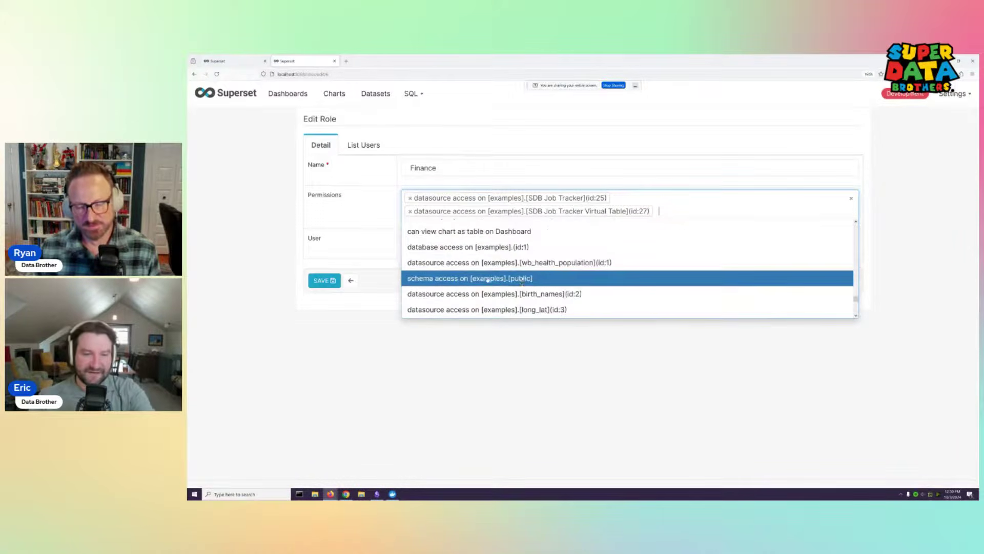
{"action": "left_click", "coordinate": [460, 366]}
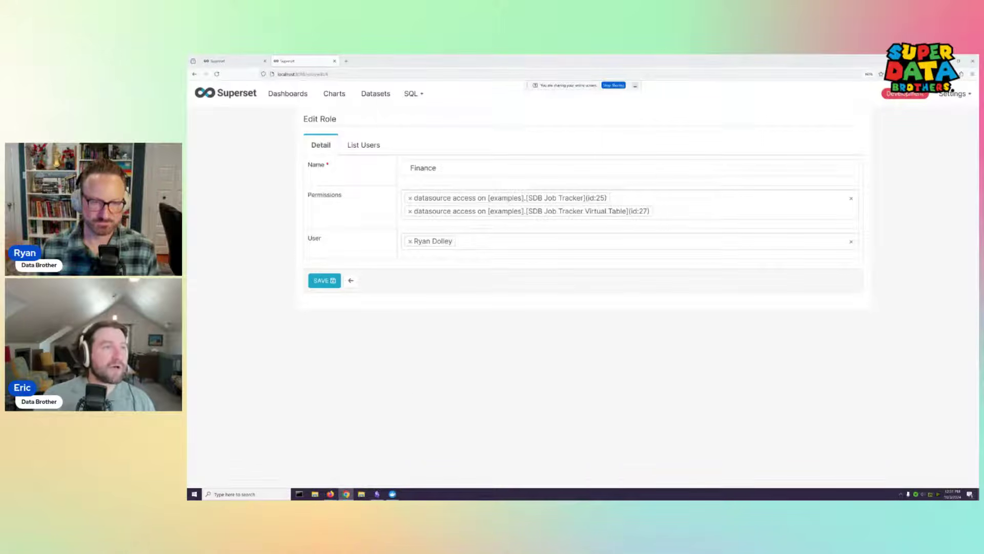
{"action": "left_click", "coordinate": [346, 493]}
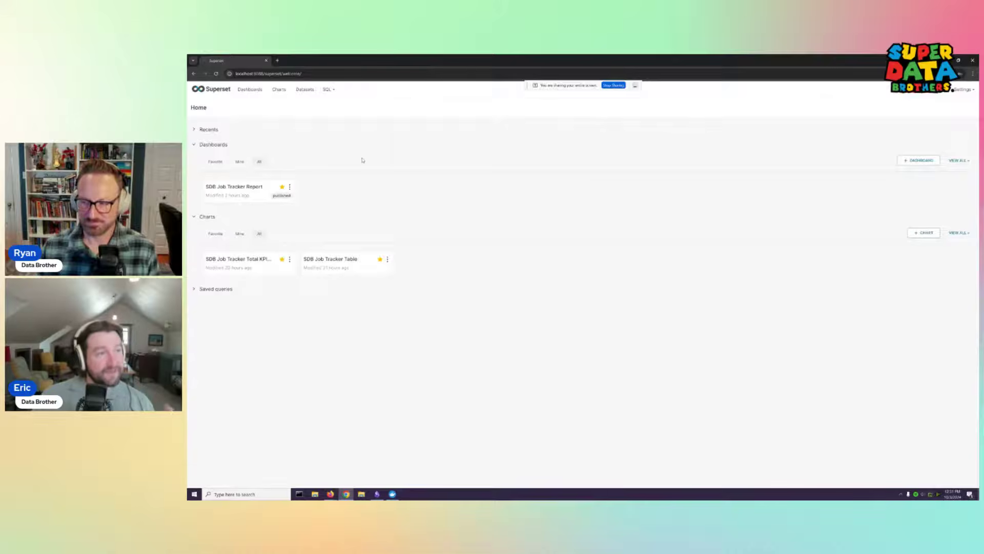
{"action": "left_click", "coordinate": [250, 191]}
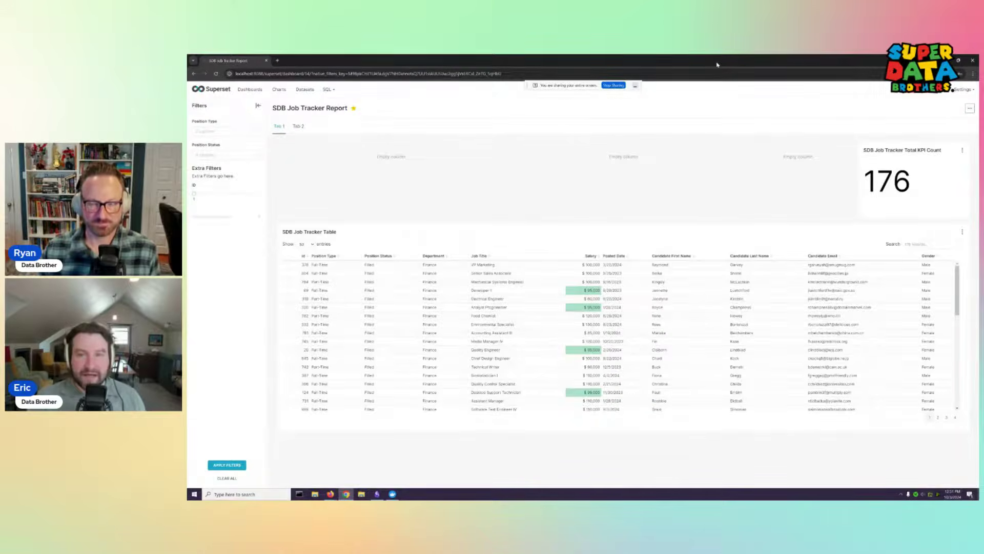
{"action": "left_click", "coordinate": [945, 60]}
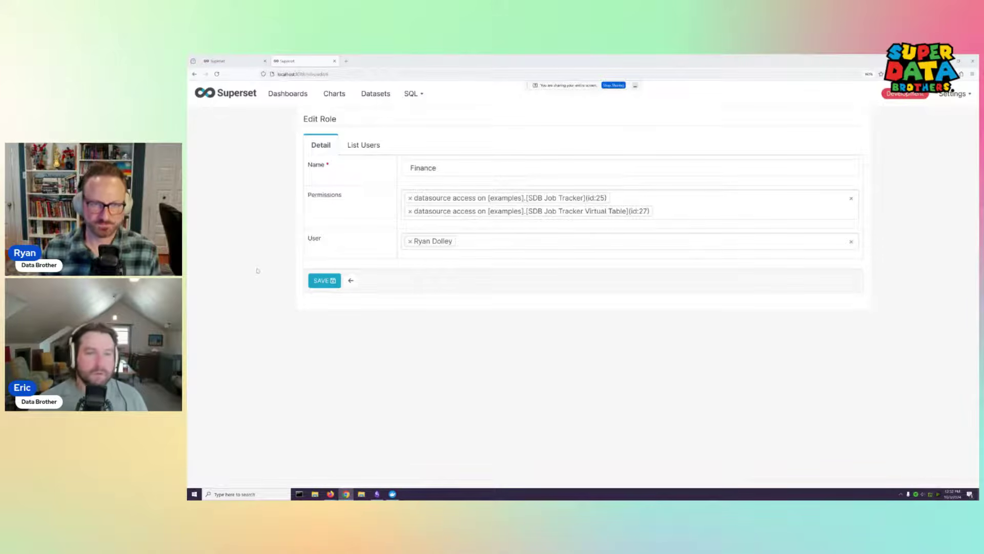
Open Row Level Security, edit the Finance rule, and select its "Department" = 'Finance' clause
{"action": "mouse_move", "coordinate": [961, 104]}
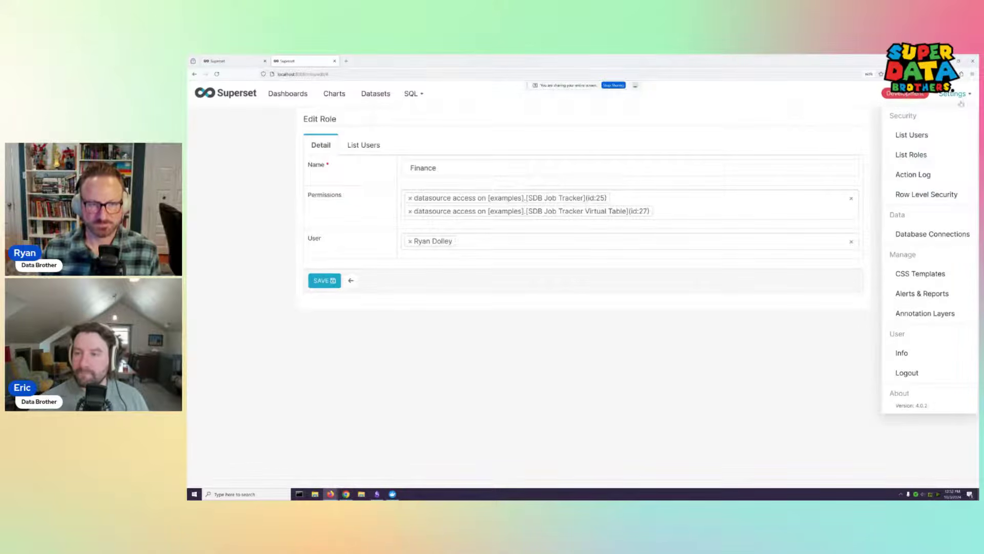
{"action": "left_click", "coordinate": [926, 194]}
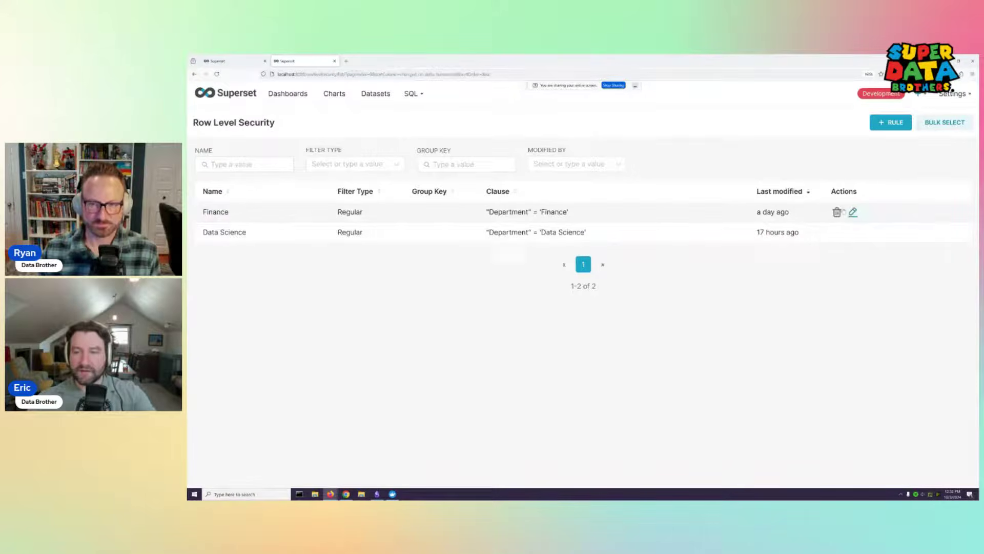
{"action": "left_click", "coordinate": [853, 211]}
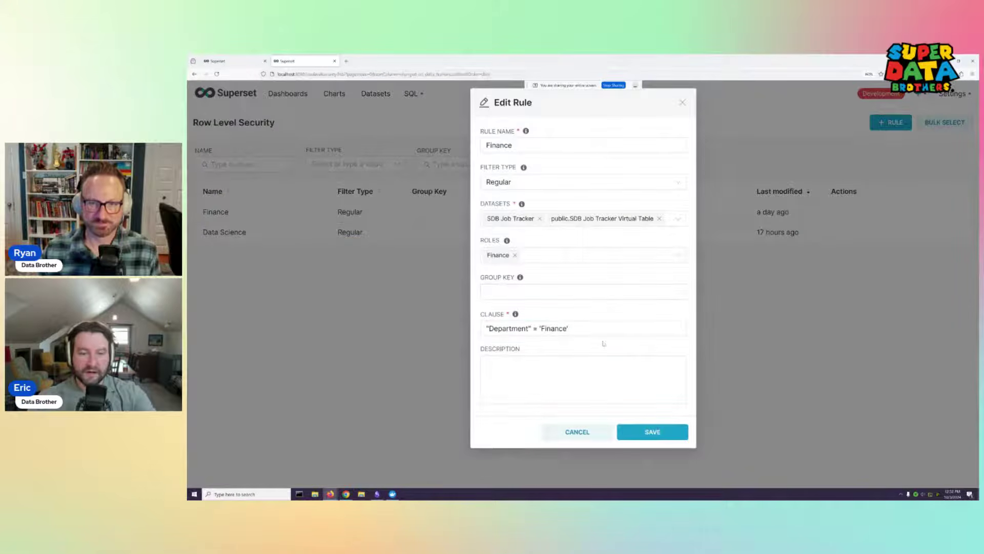
{"action": "mouse_move", "coordinate": [570, 328]}
{"action": "left_mouse_down"}
{"action": "mouse_move", "coordinate": [488, 330]}
{"action": "mouse_move", "coordinate": [564, 329]}
{"action": "left_mouse_up"}
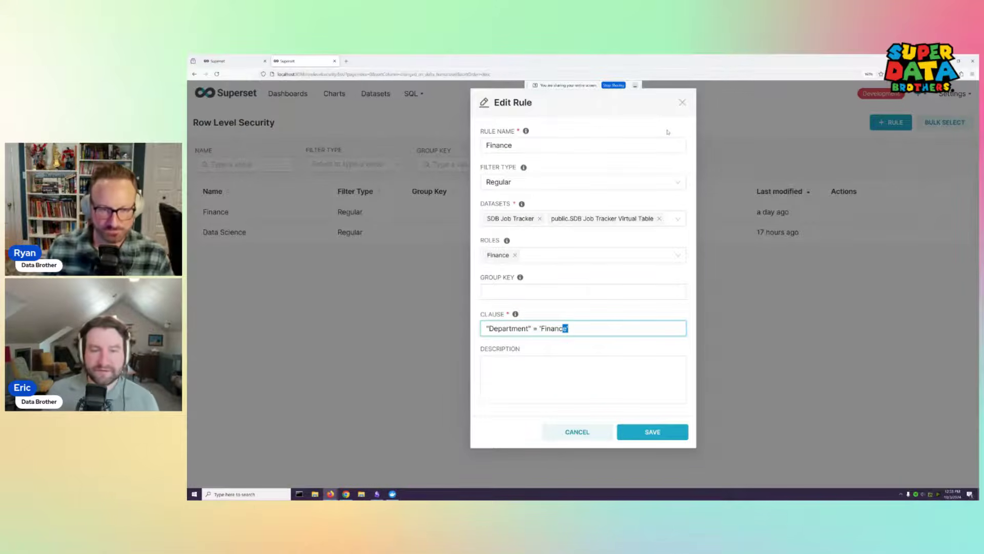
Check the Group Key info tip, then close the Finance rule editor without saving
{"action": "mouse_move", "coordinate": [520, 278]}
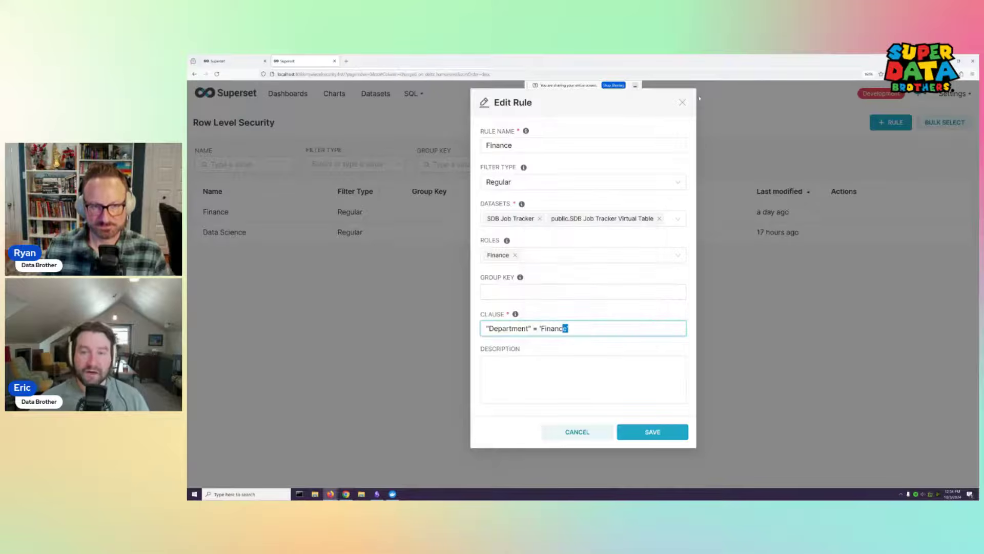
{"action": "left_click", "coordinate": [682, 102]}
{"action": "mouse_move", "coordinate": [952, 93]}
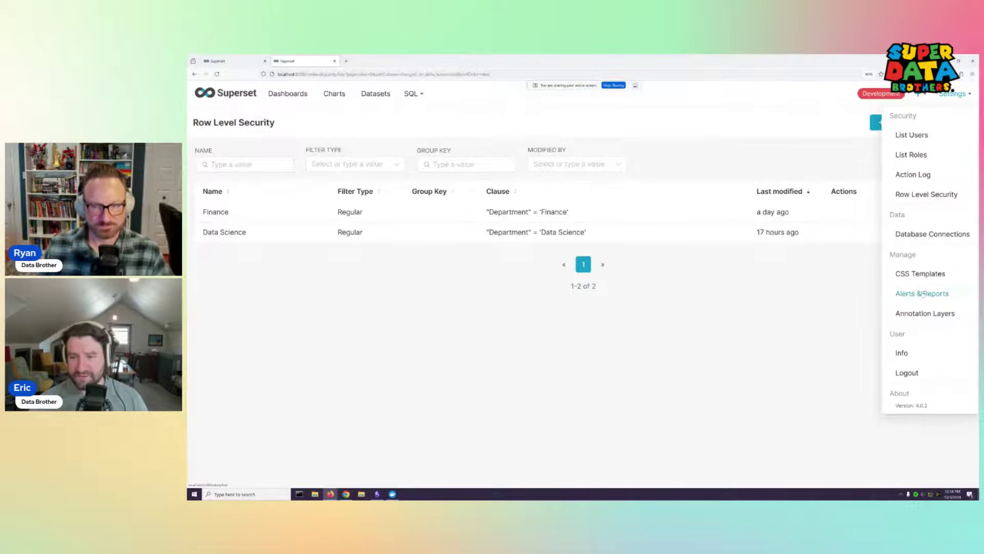
Go to Alerts & Reports, show the Reports list, and edit the SDB Job Tracker Report
{"action": "left_click", "coordinate": [922, 294]}
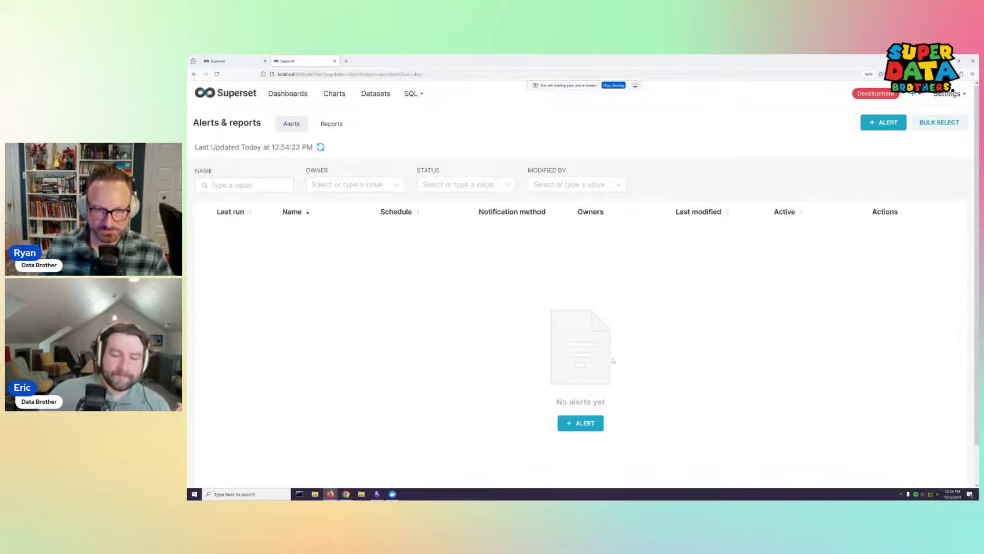
{"action": "left_click", "coordinate": [315, 127]}
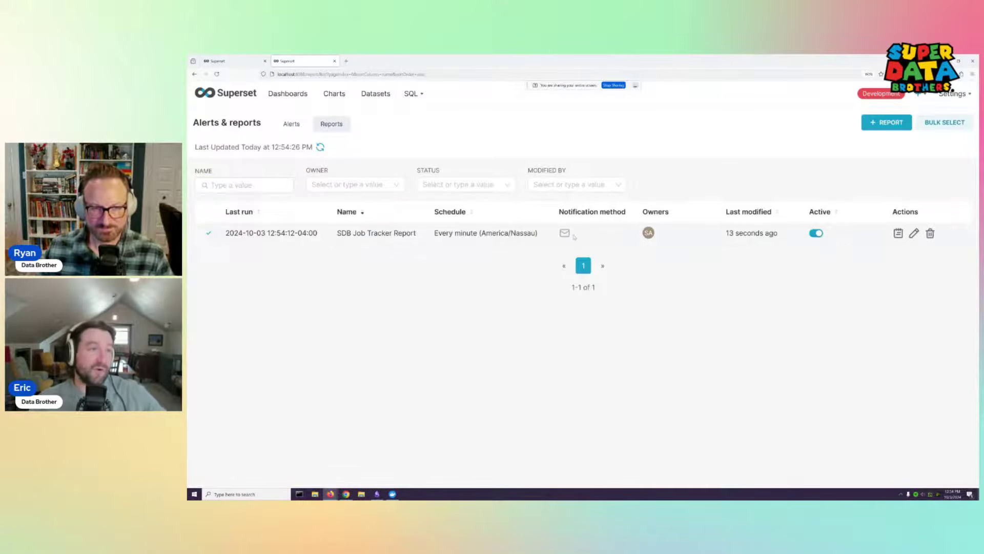
{"action": "left_click", "coordinate": [914, 234]}
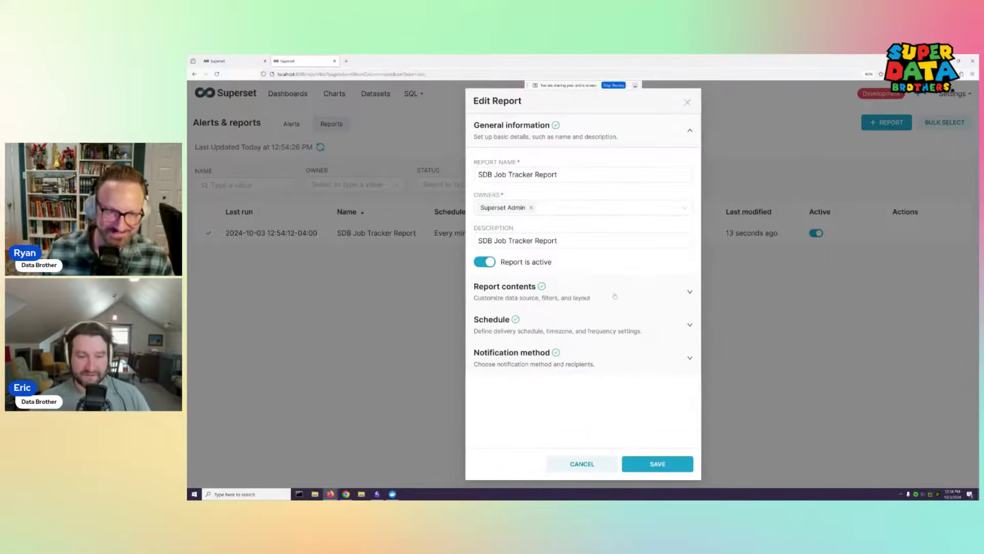
Change the report content type from Dashboard to Chart, leaving Select Chart empty
{"action": "left_click", "coordinate": [590, 291]}
{"action": "left_click", "coordinate": [580, 208]}
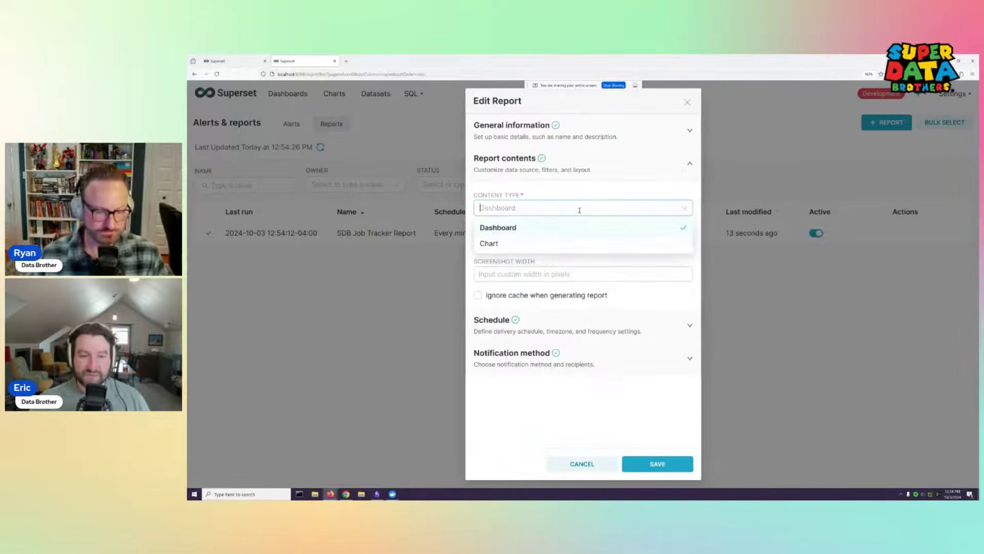
{"action": "left_click", "coordinate": [580, 209]}
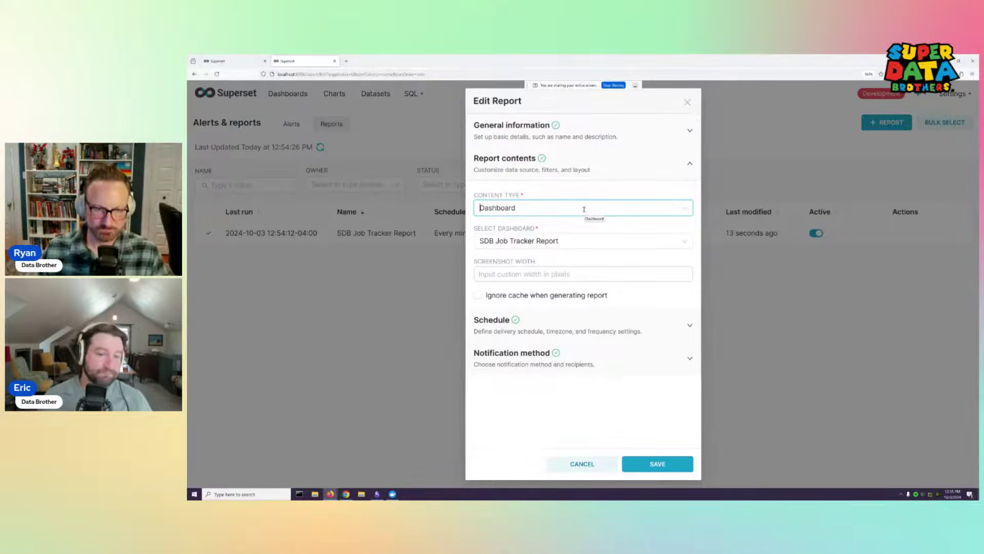
{"action": "left_click", "coordinate": [586, 208]}
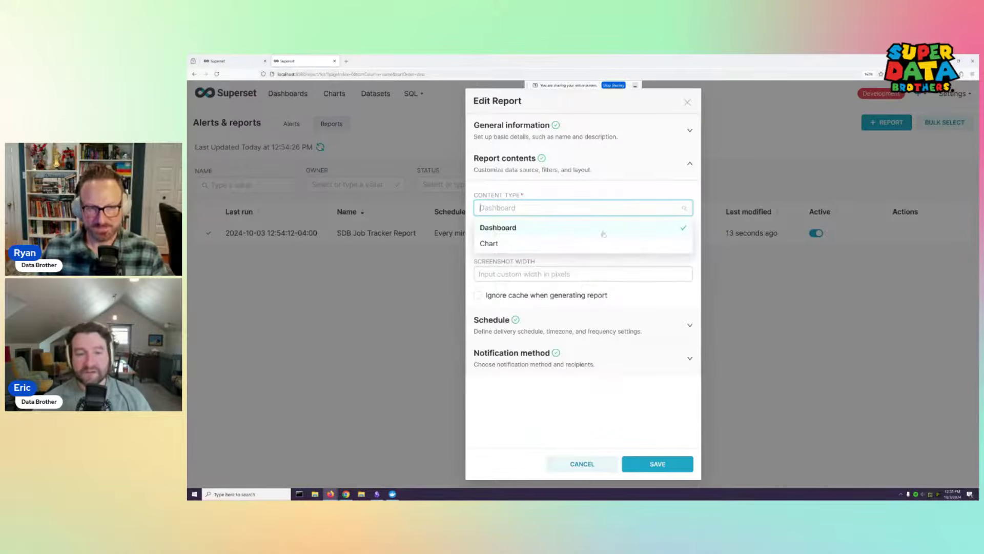
{"action": "left_click", "coordinate": [600, 242]}
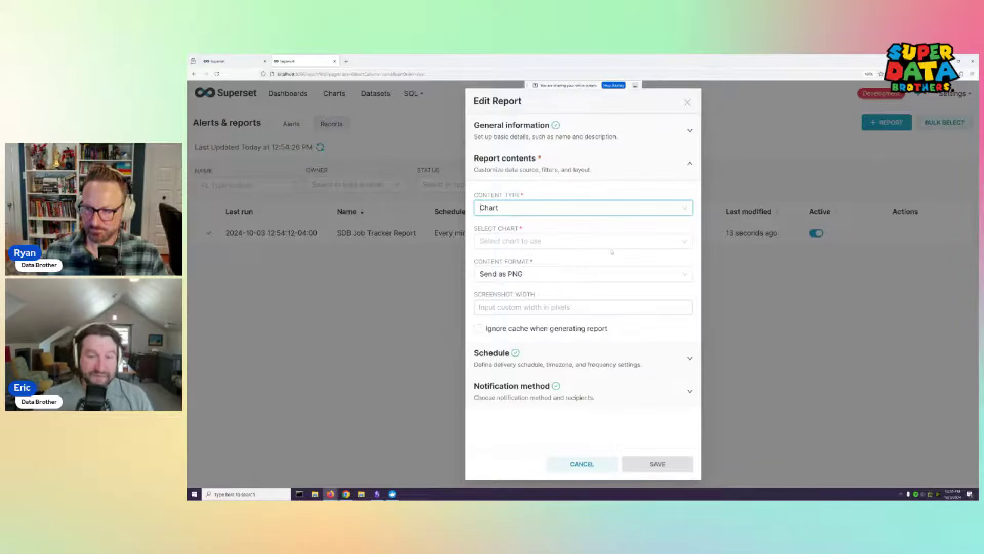
{"action": "left_click", "coordinate": [660, 239]}
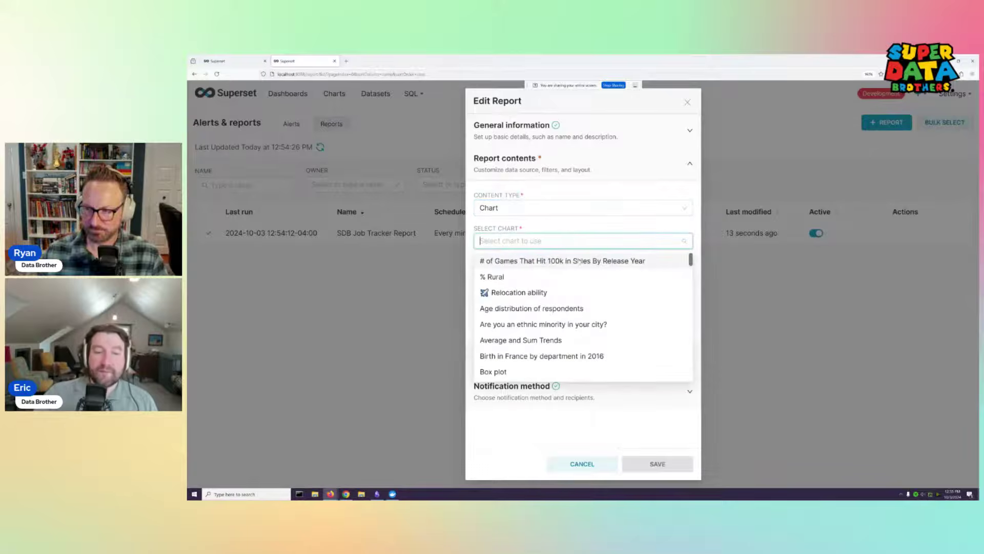
{"action": "left_click", "coordinate": [565, 214]}
{"action": "left_click", "coordinate": [509, 230]}
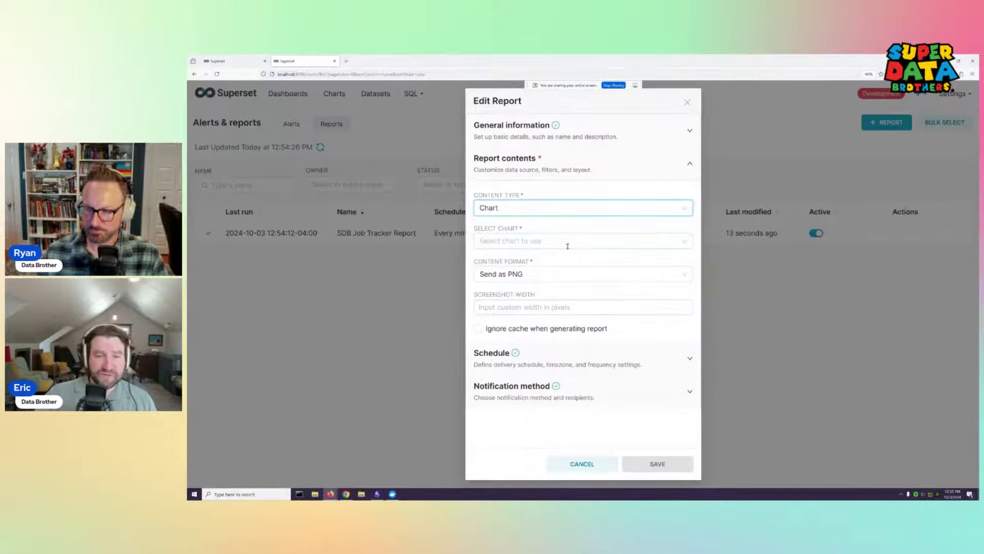
{"action": "left_click", "coordinate": [566, 243]}
{"action": "left_click", "coordinate": [564, 242]}
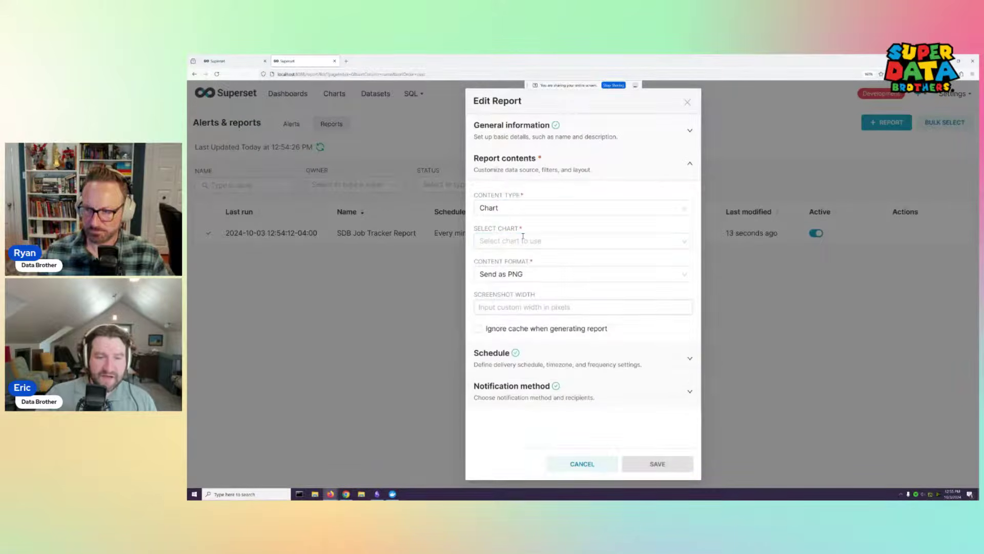
Set the content format to Send as CSV and look over the schedule and notification sections
{"action": "left_click", "coordinate": [564, 274]}
{"action": "left_click", "coordinate": [523, 312]}
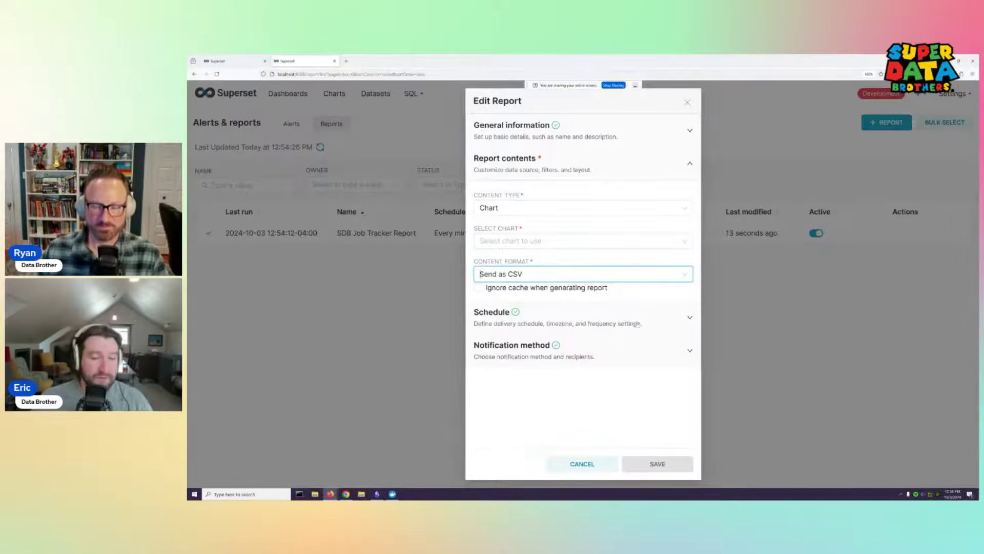
{"action": "left_click", "coordinate": [635, 310]}
{"action": "left_click", "coordinate": [593, 406]}
{"action": "left_click", "coordinate": [645, 226]}
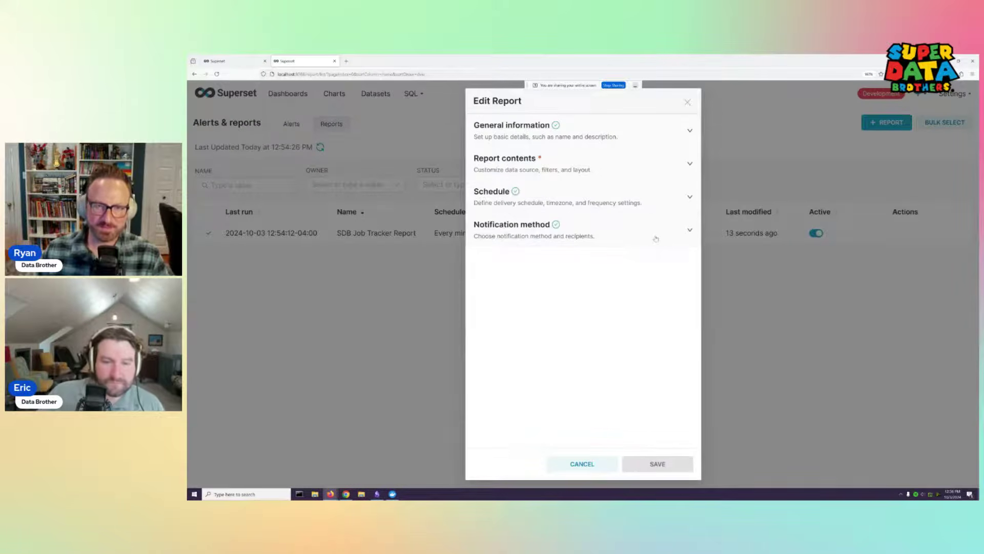
Check the report's every-minute schedule, then close Edit Report without saving
{"action": "left_click", "coordinate": [590, 194]}
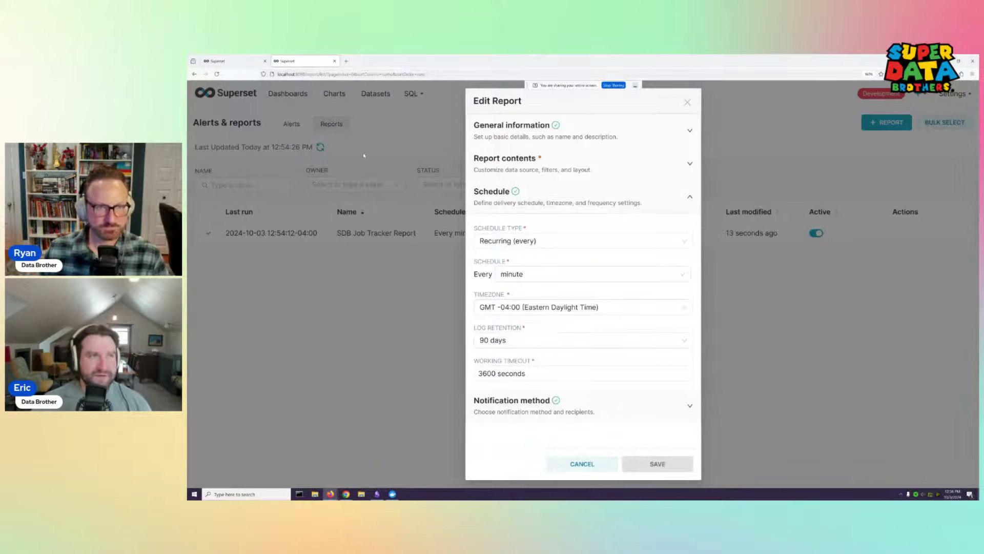
{"action": "left_click", "coordinate": [688, 102]}
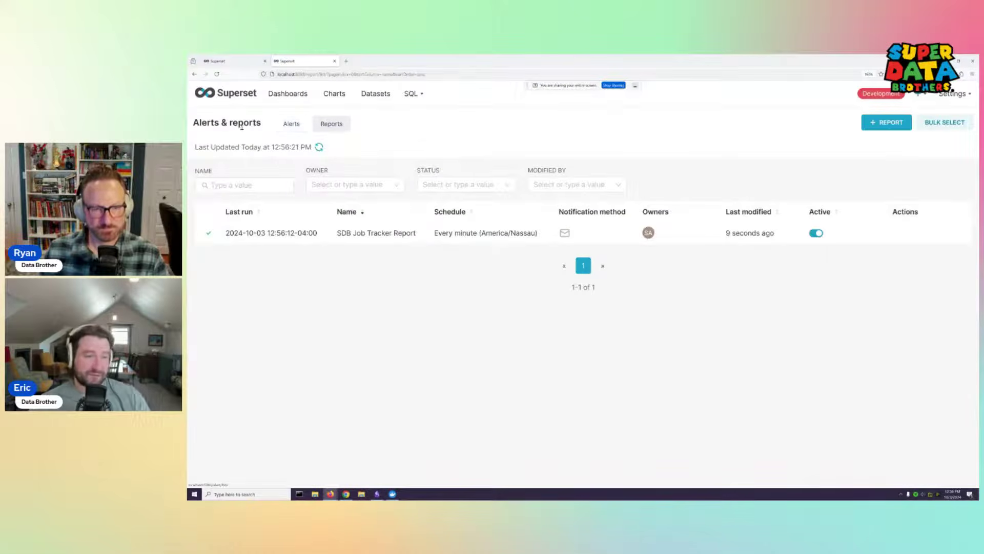
Start a new alert from the Alerts list and expand its contents and schedule sections
{"action": "left_click", "coordinate": [291, 124]}
{"action": "left_click", "coordinate": [580, 423]}
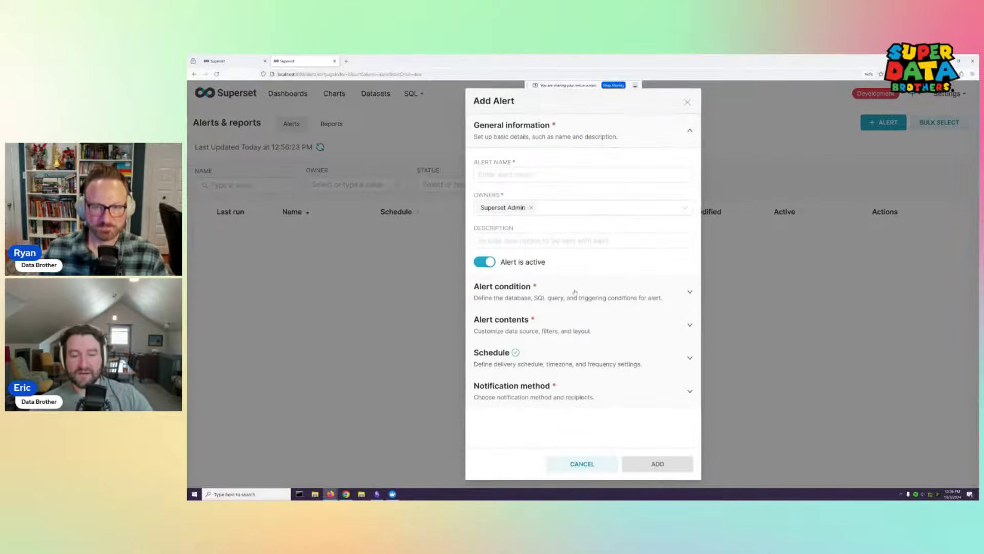
{"action": "left_click", "coordinate": [555, 325]}
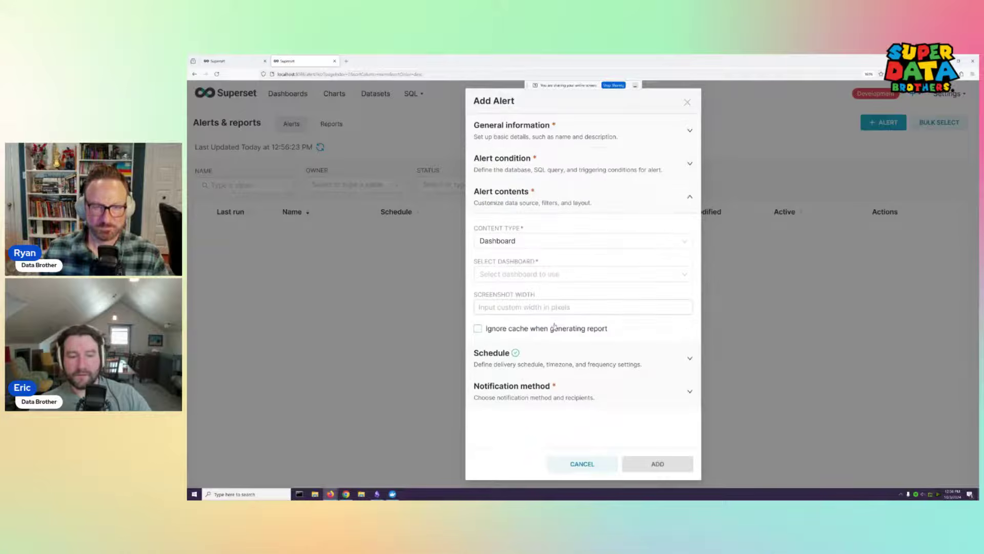
{"action": "left_click", "coordinate": [537, 358]}
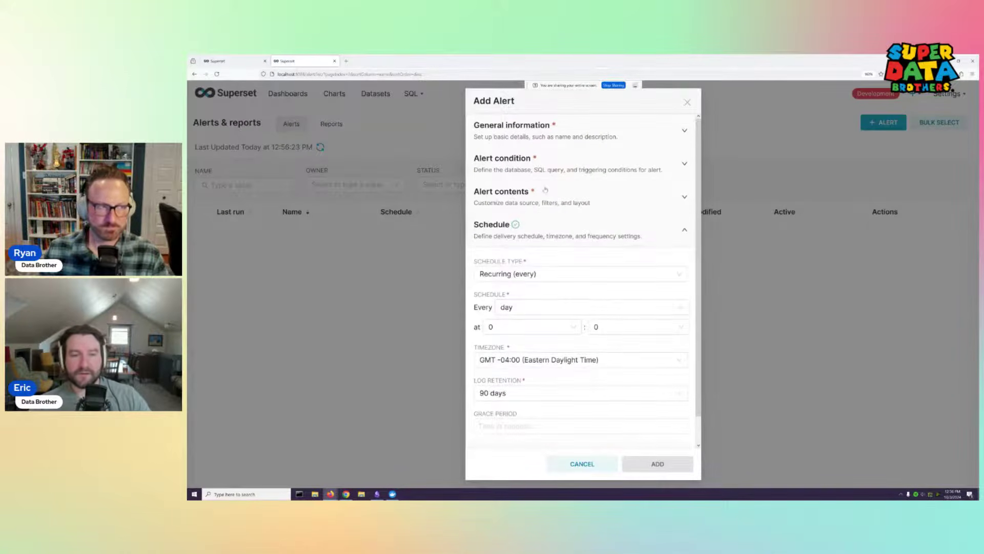
Set the alert condition trigger to Larger or equal, then click into the threshold and SQL query fields
{"action": "left_click", "coordinate": [538, 170]}
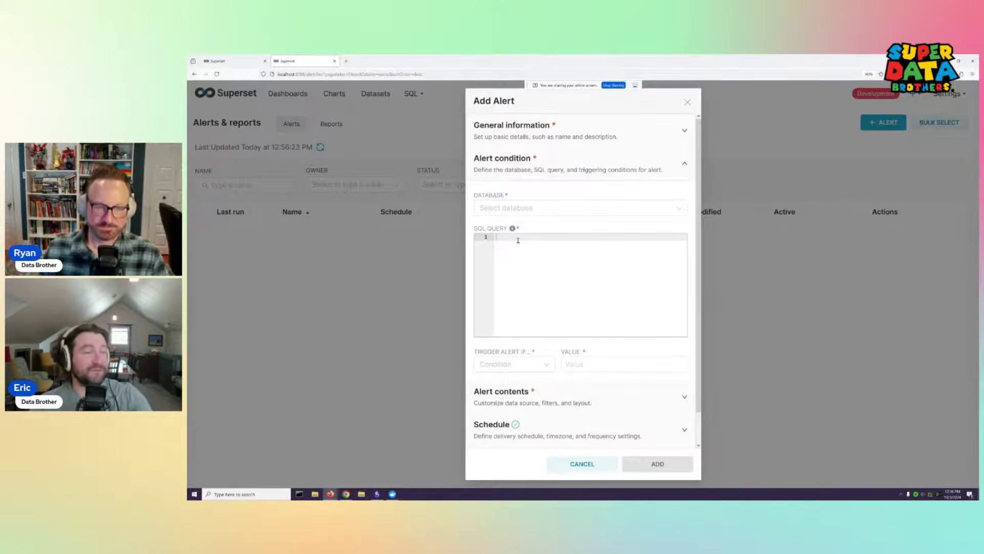
{"action": "left_click", "coordinate": [538, 366]}
{"action": "left_click", "coordinate": [507, 297]}
{"action": "left_click", "coordinate": [614, 360]}
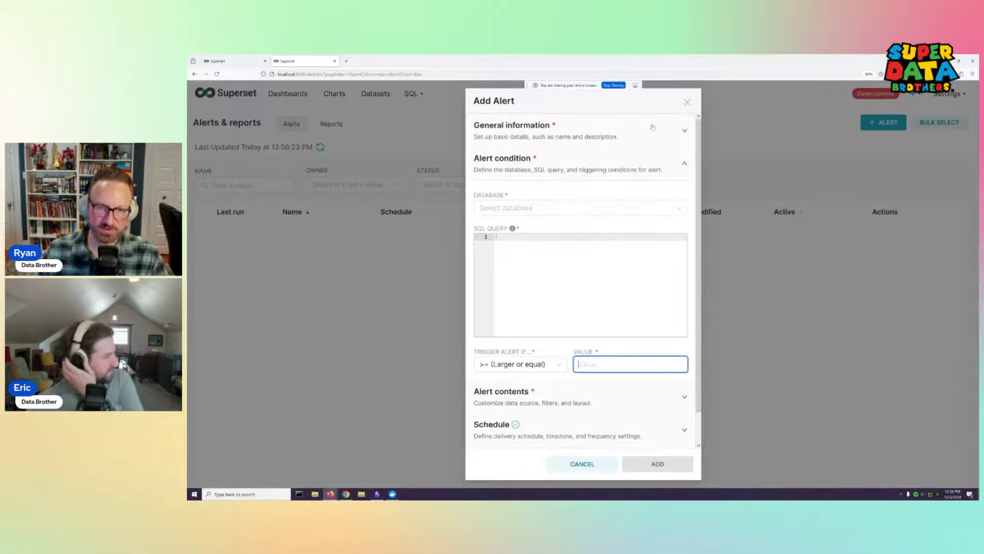
{"action": "left_click", "coordinate": [537, 252]}
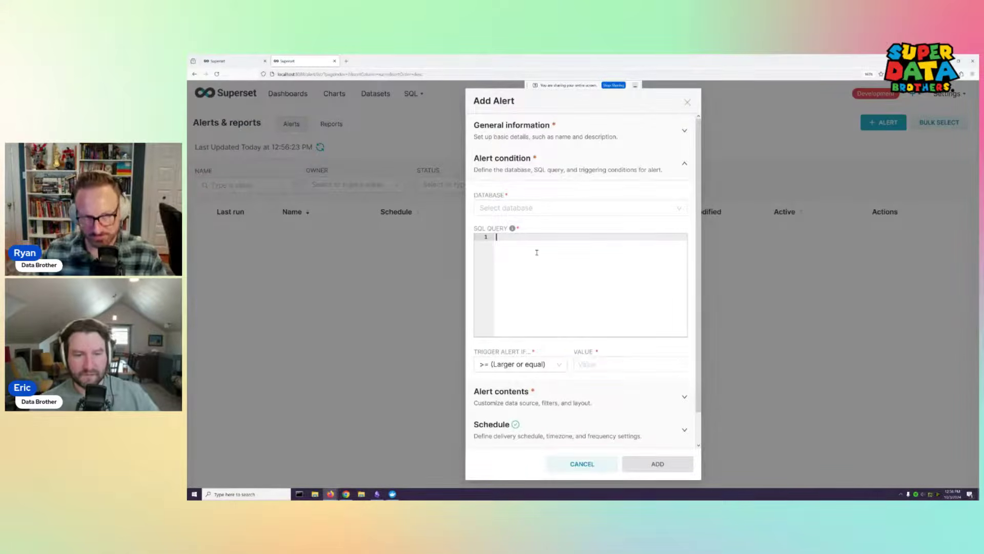
Collapse the alert condition and keep Recurring (every) as the schedule type
{"action": "left_click", "coordinate": [608, 171]}
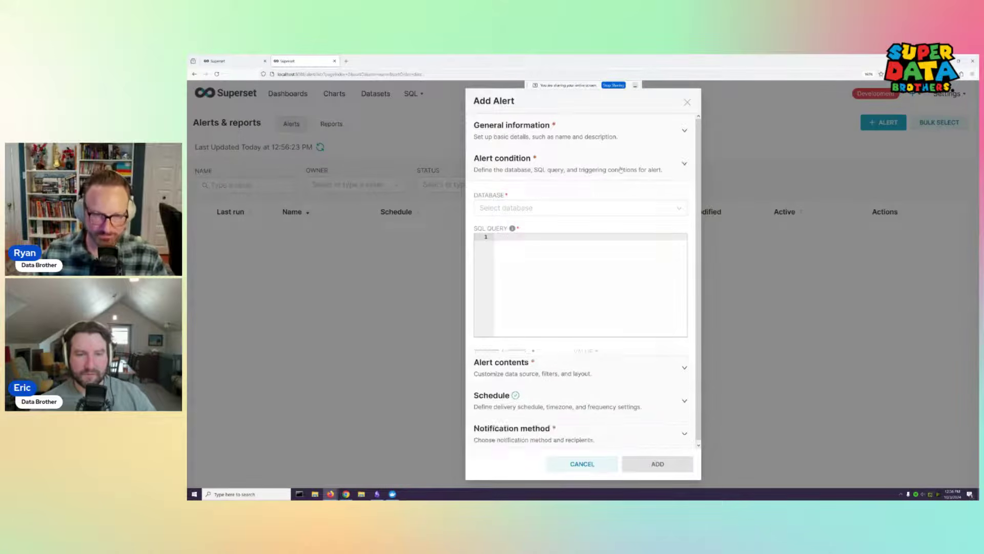
{"action": "left_click", "coordinate": [615, 229]}
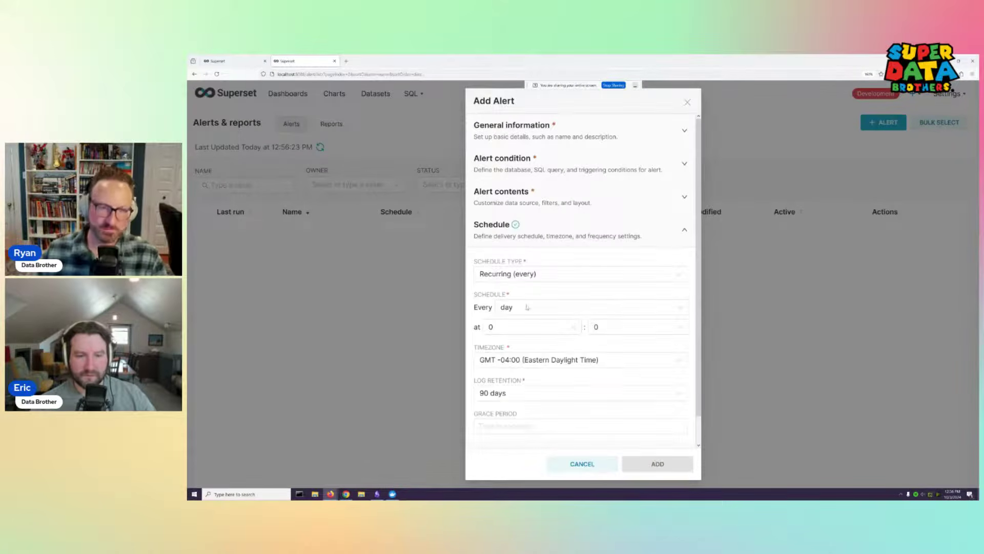
{"action": "left_click", "coordinate": [582, 275]}
{"action": "left_click", "coordinate": [569, 264]}
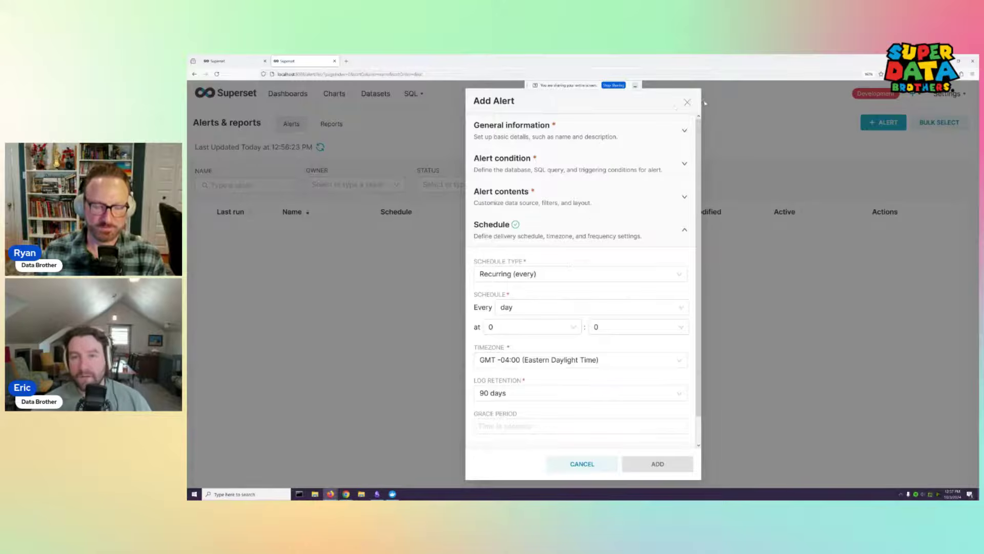
Discard the unsaved new alert and go to the Dashboards list
{"action": "left_click", "coordinate": [688, 102]}
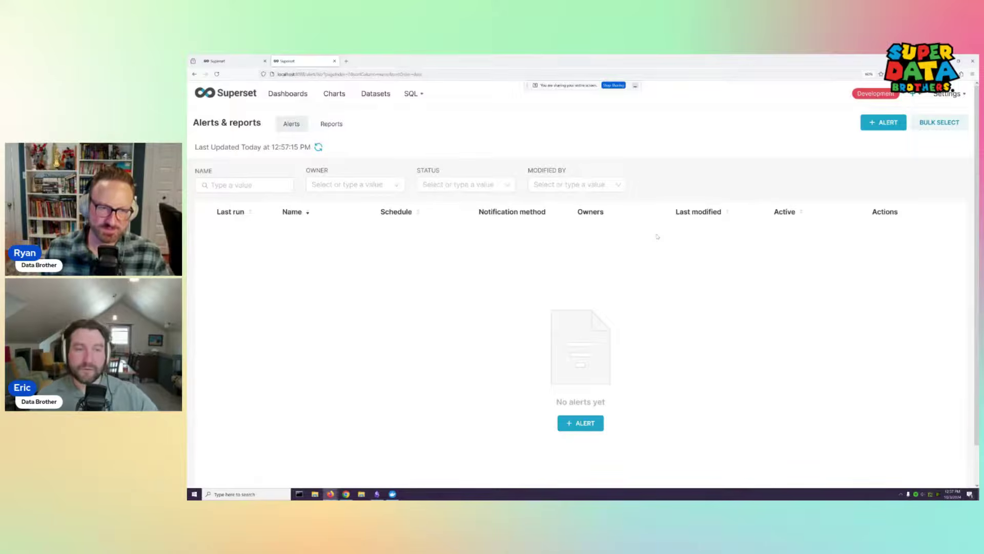
{"action": "left_click", "coordinate": [287, 93]}
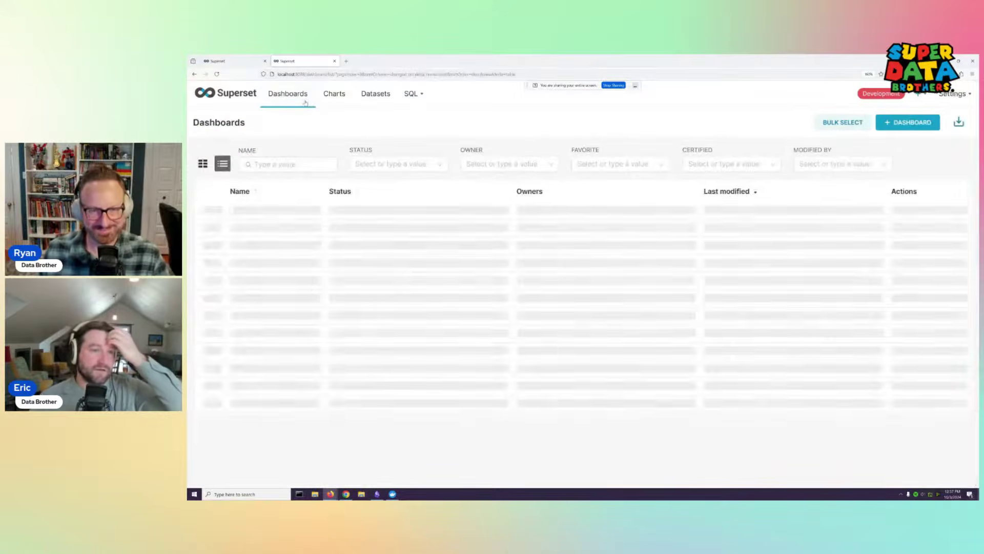
Open the SDB Job Tracker Report dashboard and view the job tracker table's context and options menus
{"action": "left_click", "coordinate": [270, 212]}
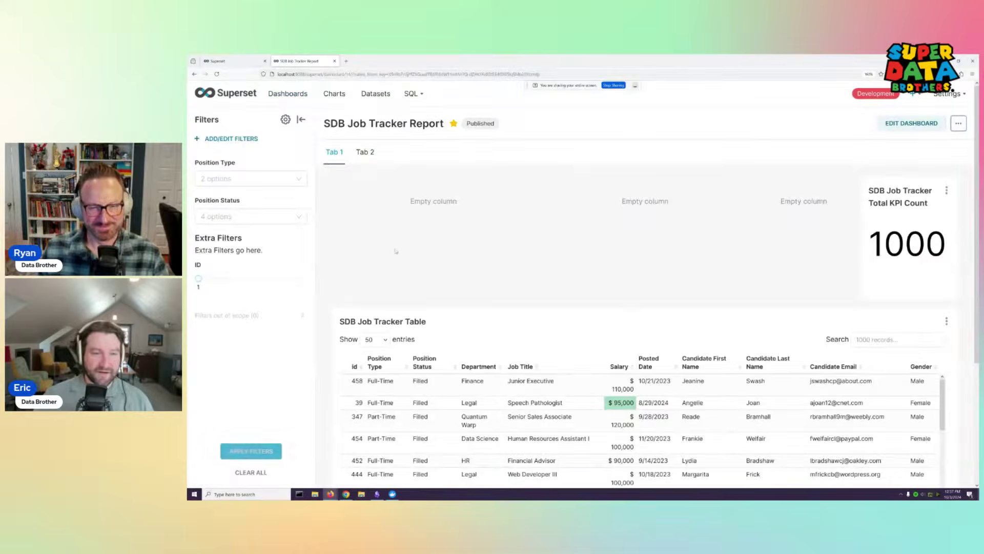
{"action": "right_click", "coordinate": [709, 337]}
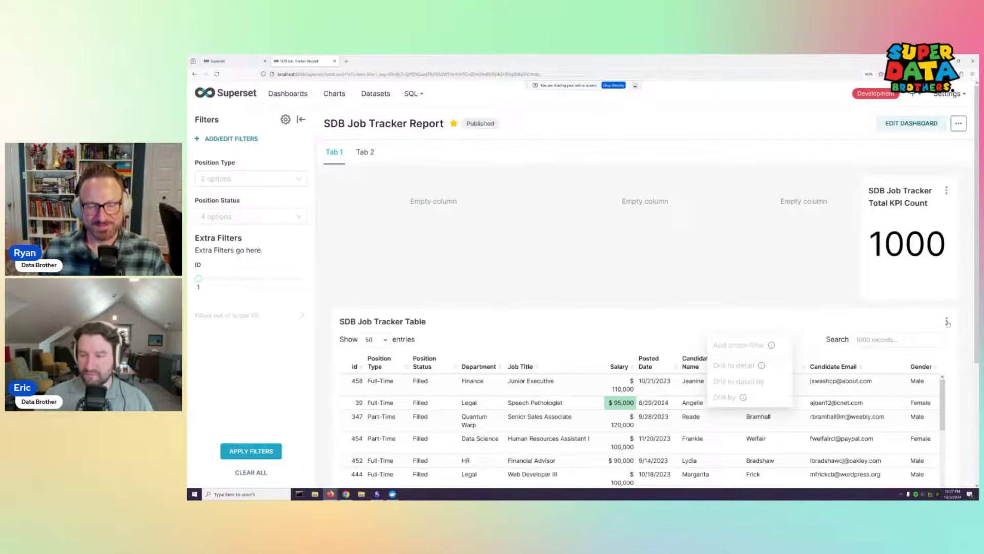
{"action": "left_click", "coordinate": [946, 321]}
{"action": "scroll", "coordinate": [932, 444], "scroll_direction": "down", "scroll_amount": 3}
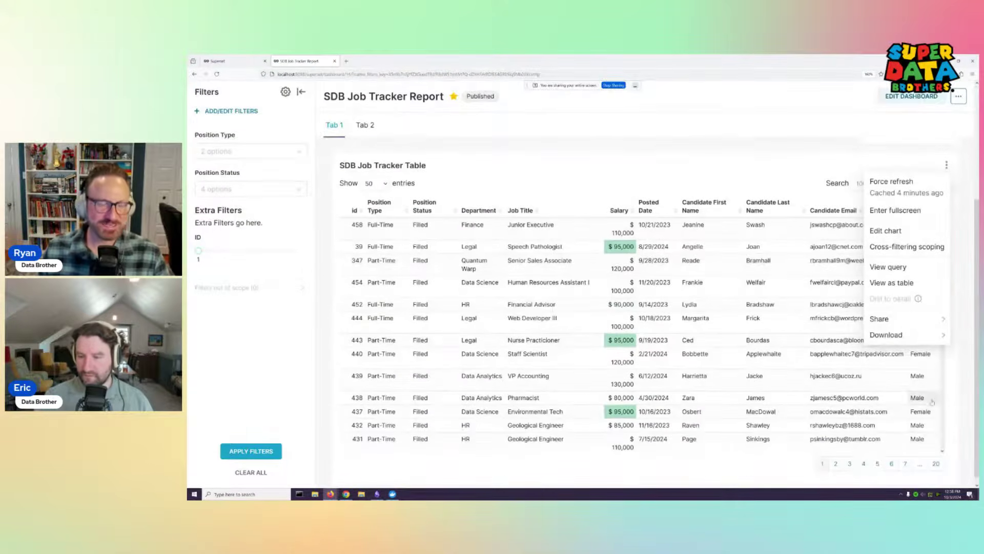
{"action": "scroll", "coordinate": [834, 265], "scroll_direction": "up", "scroll_amount": 3}
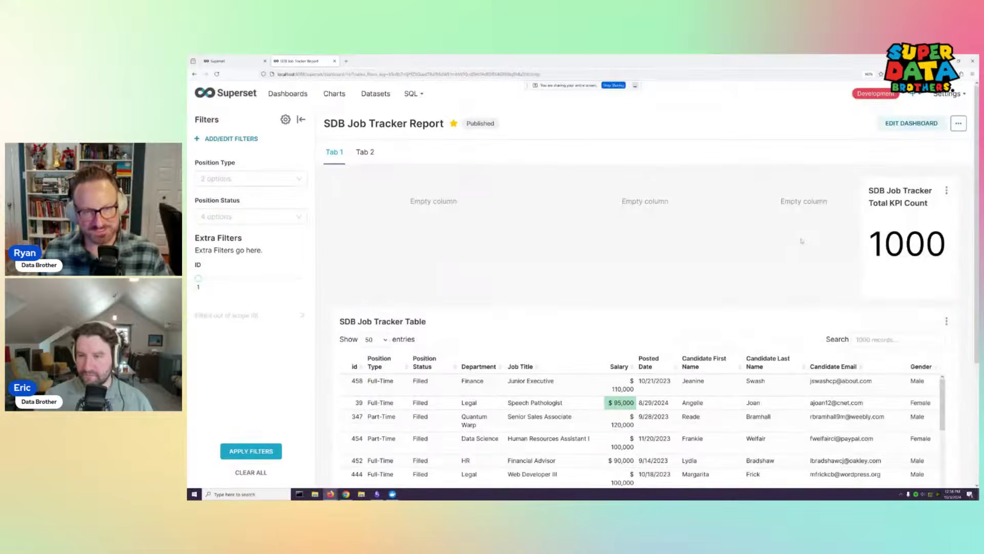
Show the Total KPI Count chart's three-dot options menu
{"action": "left_click", "coordinate": [947, 190]}
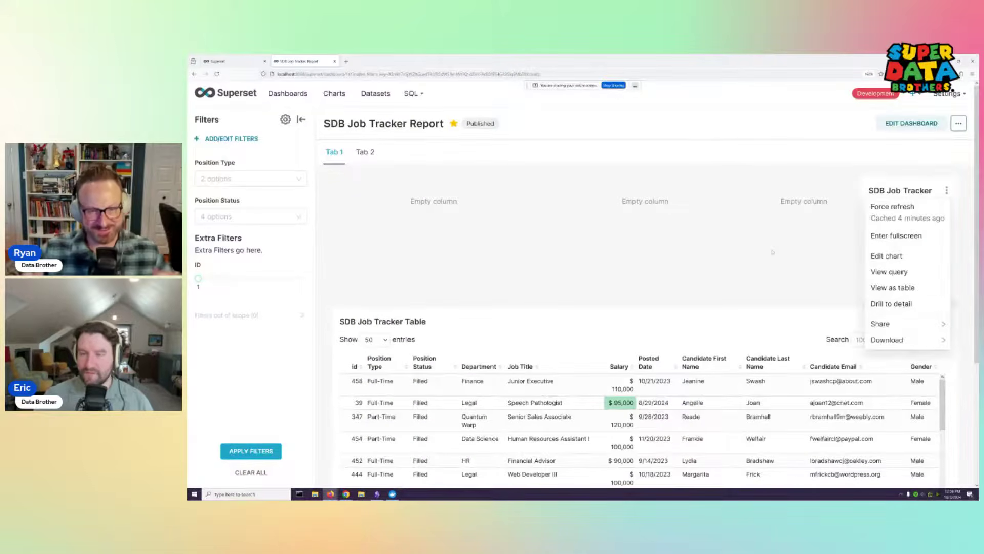
{"action": "left_click", "coordinate": [930, 219]}
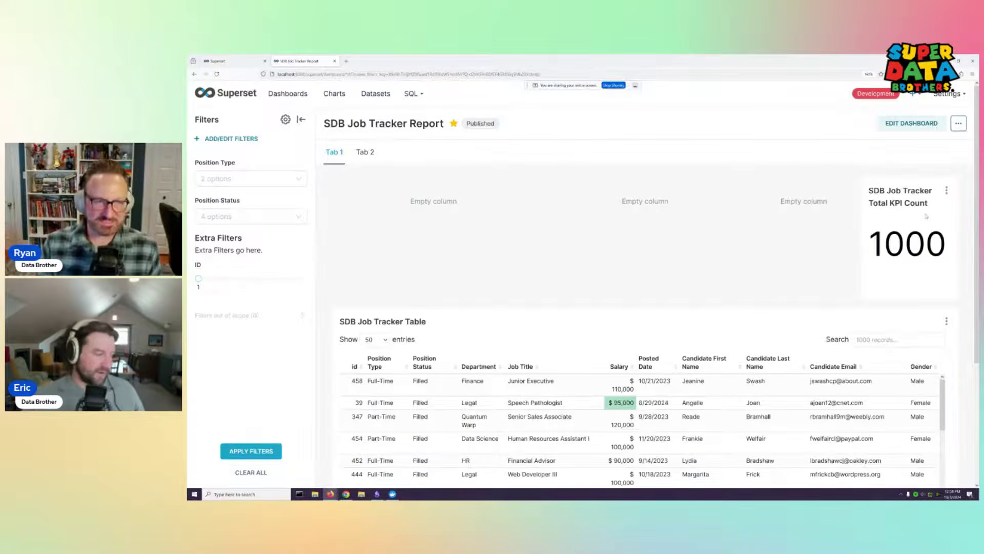
{"action": "left_click", "coordinate": [947, 191]}
{"action": "left_click", "coordinate": [947, 191]}
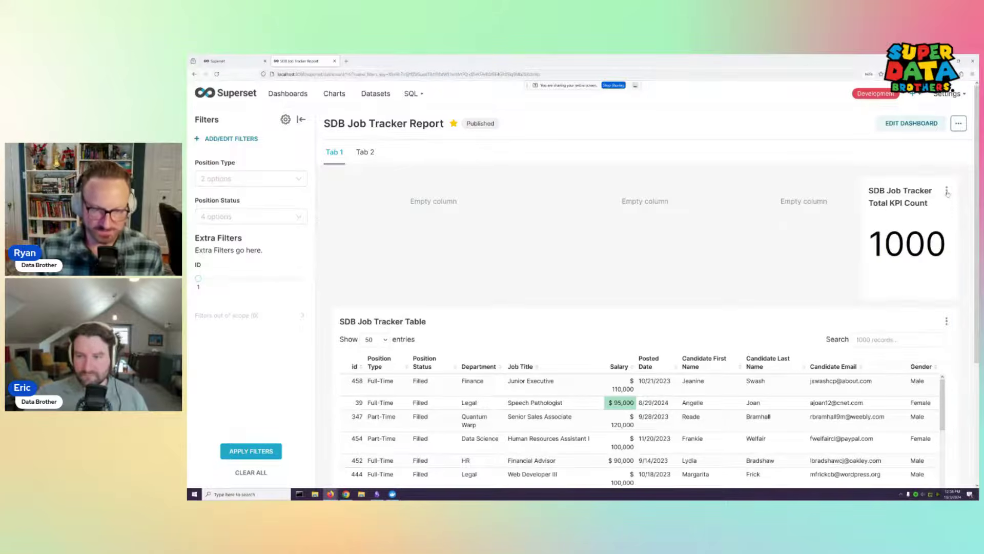
{"action": "left_click", "coordinate": [947, 191]}
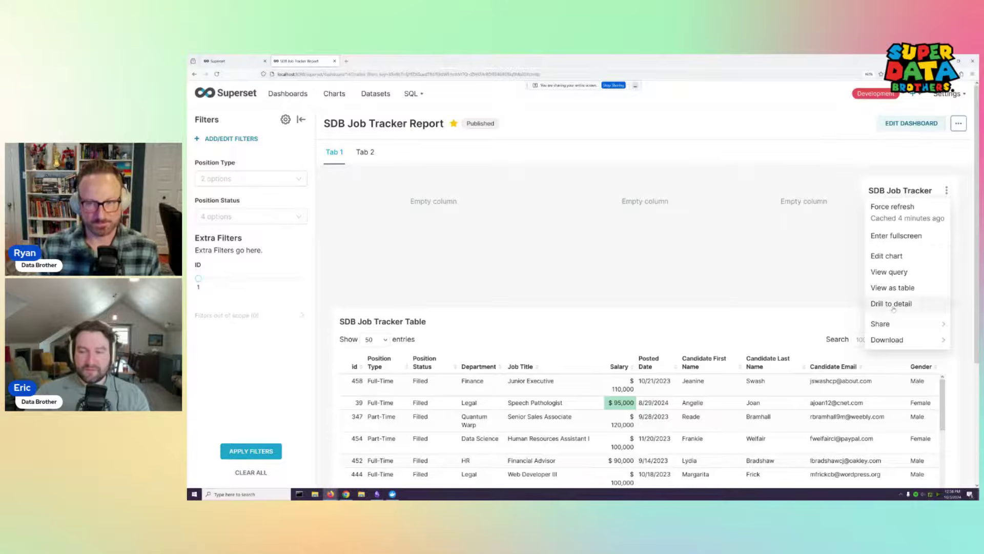
Browse the Total KPI Count's drill-to-detail records, close them, and return to Dashboards
{"action": "left_click", "coordinate": [892, 305]}
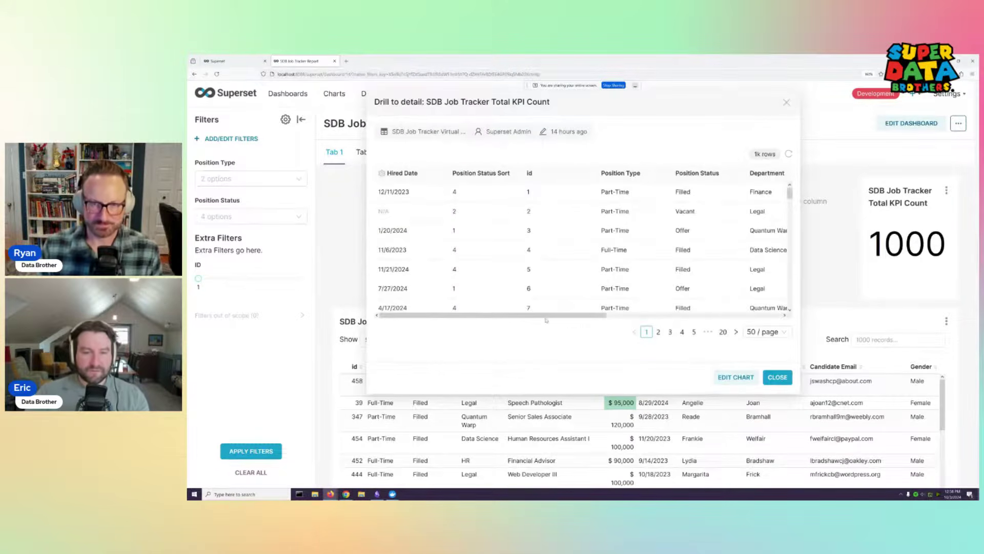
{"action": "mouse_move", "coordinate": [456, 316]}
{"action": "left_mouse_down"}
{"action": "mouse_move", "coordinate": [599, 315]}
{"action": "mouse_move", "coordinate": [456, 316]}
{"action": "left_mouse_up"}
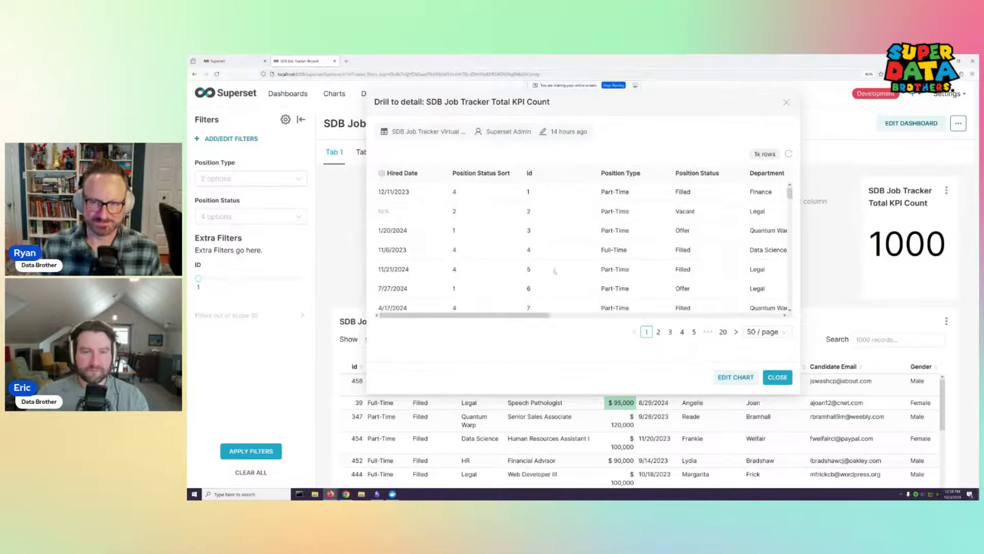
{"action": "scroll", "coordinate": [582, 246], "scroll_direction": "down", "scroll_amount": 5}
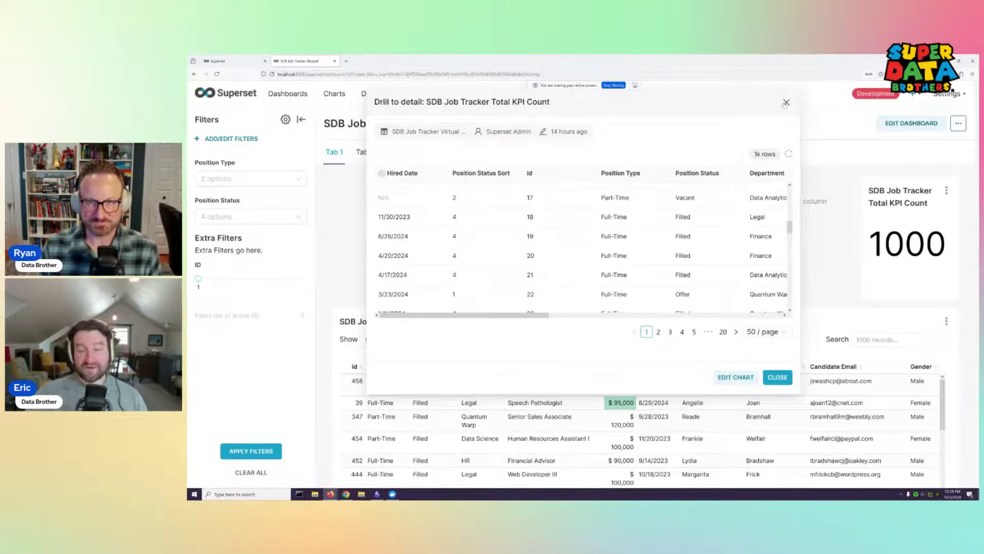
{"action": "left_click_drag", "start_coordinate": [543, 314], "coordinate": [700, 315]}
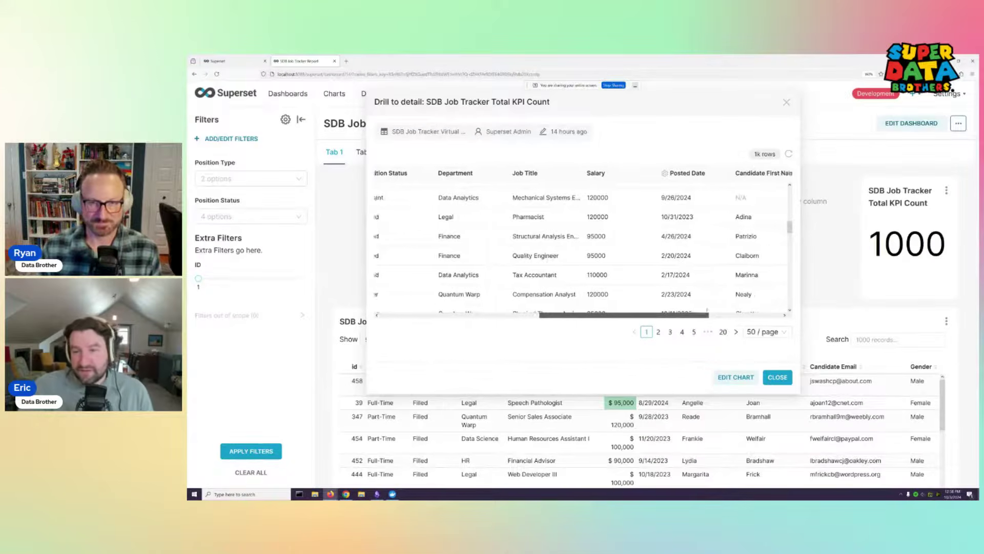
{"action": "left_click", "coordinate": [786, 103]}
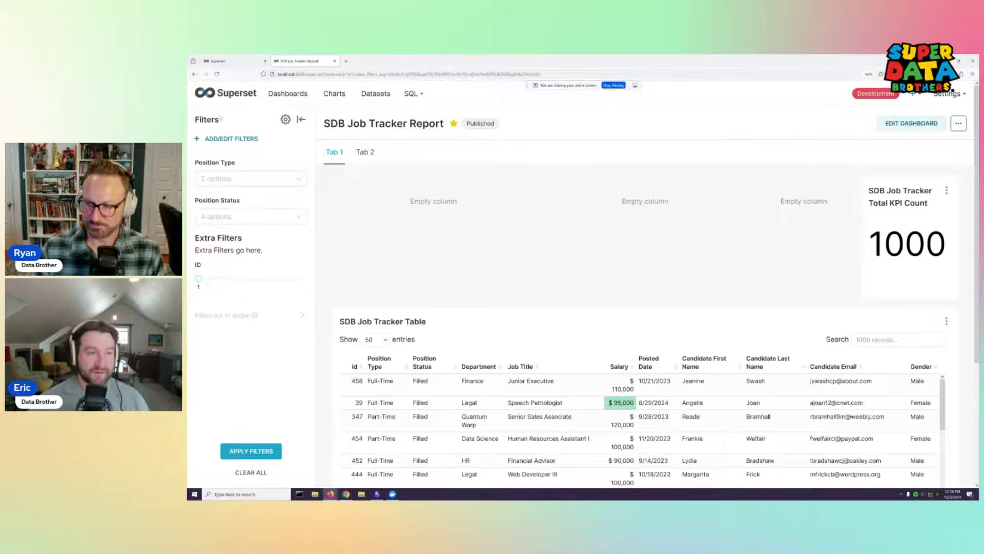
{"action": "left_click", "coordinate": [288, 93]}
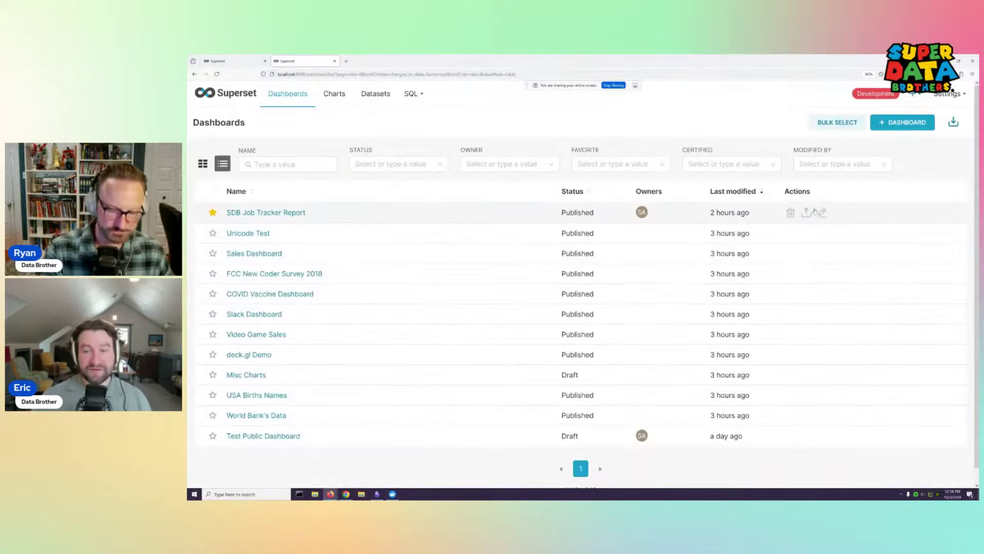
{"action": "left_click", "coordinate": [822, 212]}
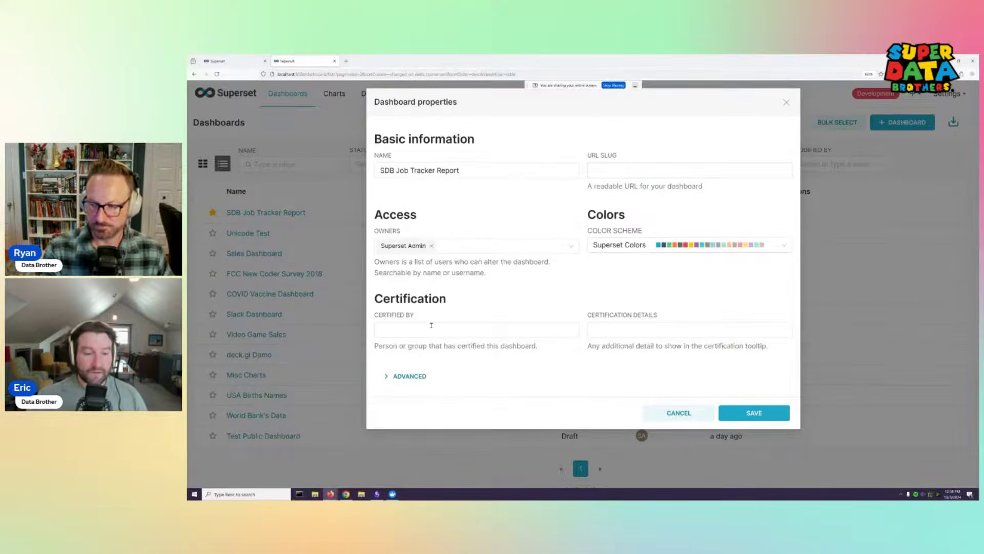
{"action": "left_click", "coordinate": [433, 375]}
{"action": "scroll", "coordinate": [546, 347], "scroll_direction": "down", "scroll_amount": 1}
{"action": "scroll", "coordinate": [546, 347], "scroll_direction": "up", "scroll_amount": 2}
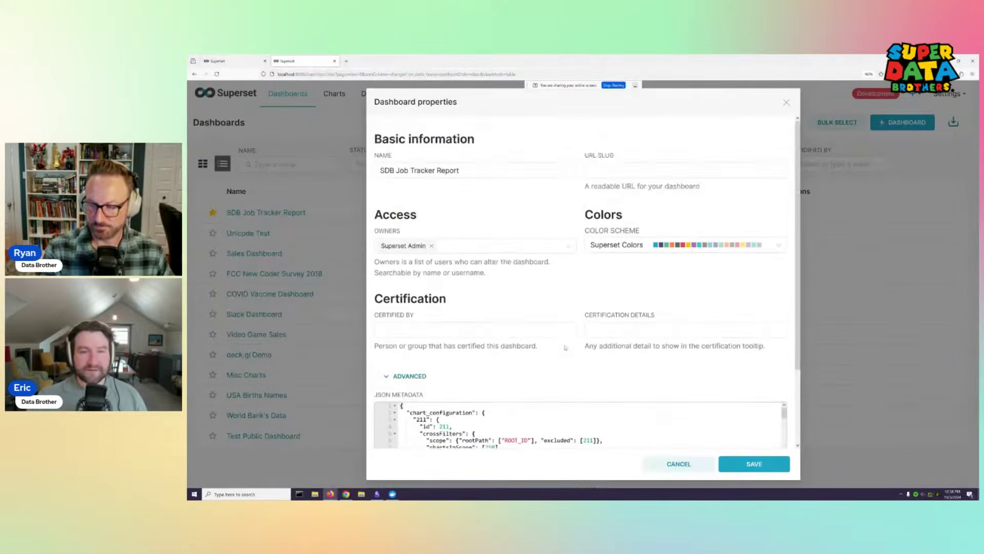
{"action": "left_click", "coordinate": [786, 102]}
{"action": "mouse_move", "coordinate": [798, 211]}
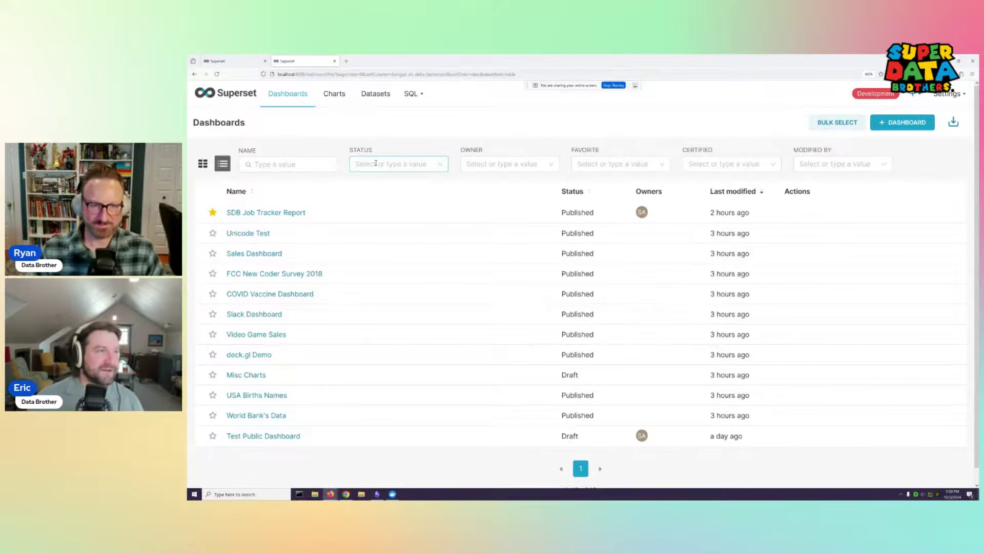
Open the SDB Job Tracker Report dashboard and view its dashboard-level options menu
{"action": "mouse_move", "coordinate": [957, 96]}
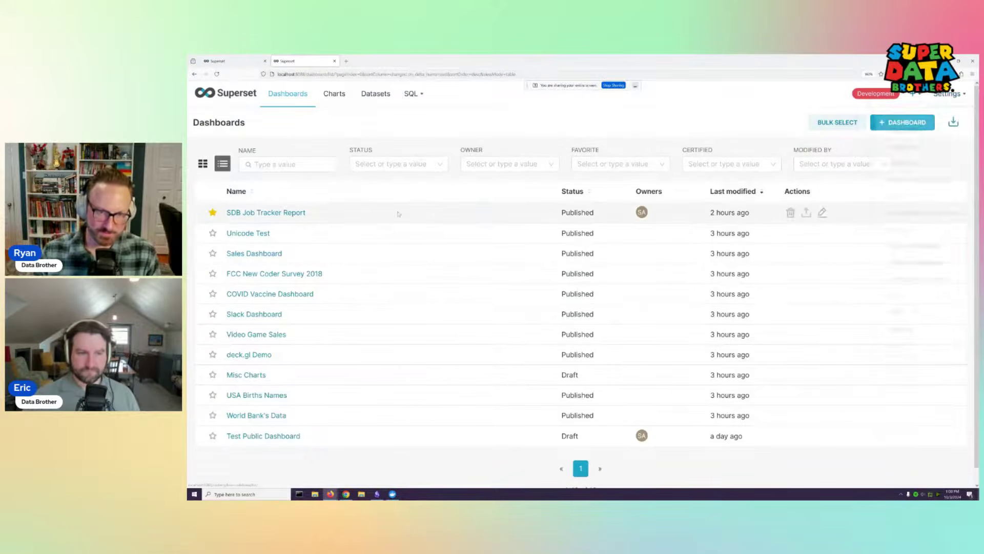
{"action": "left_click", "coordinate": [266, 212]}
{"action": "left_click", "coordinate": [955, 125]}
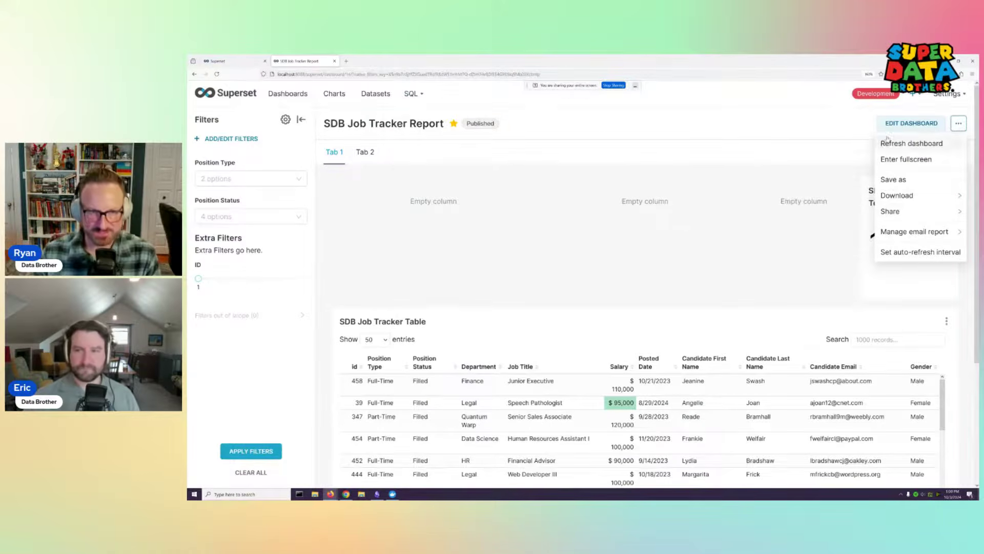
Visit the Datasets and Charts lists, then return to the Dashboards list
{"action": "mouse_move", "coordinate": [405, 103]}
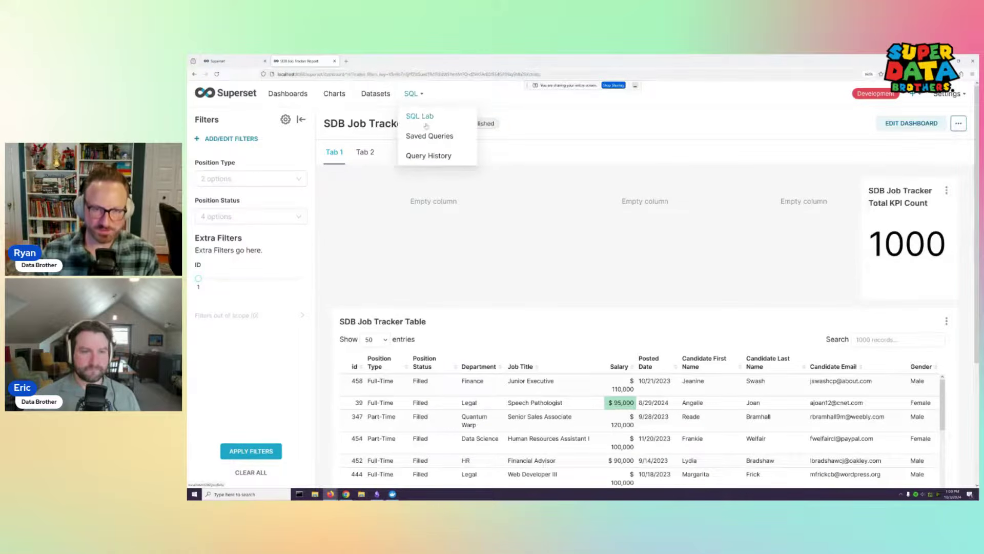
{"action": "left_click", "coordinate": [376, 94]}
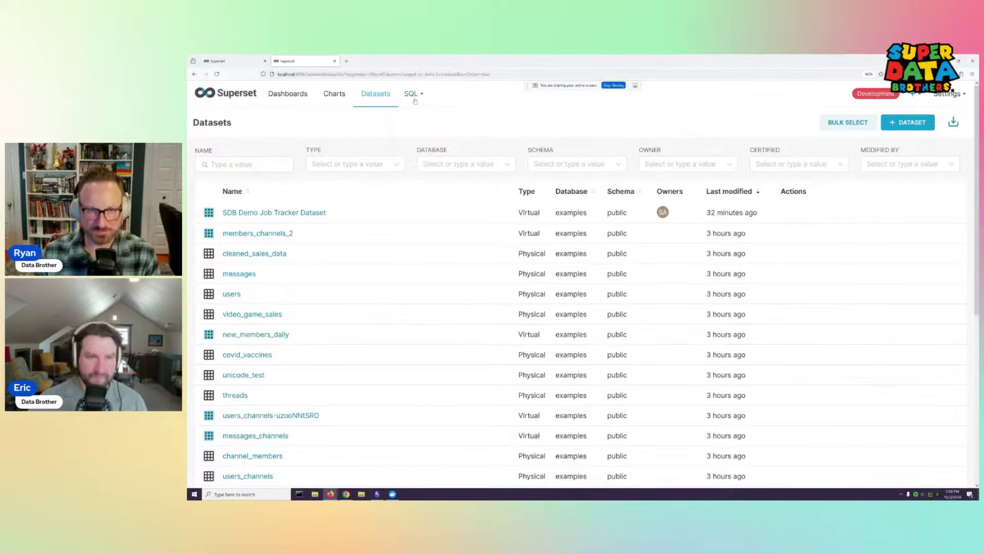
{"action": "left_click", "coordinate": [324, 94]}
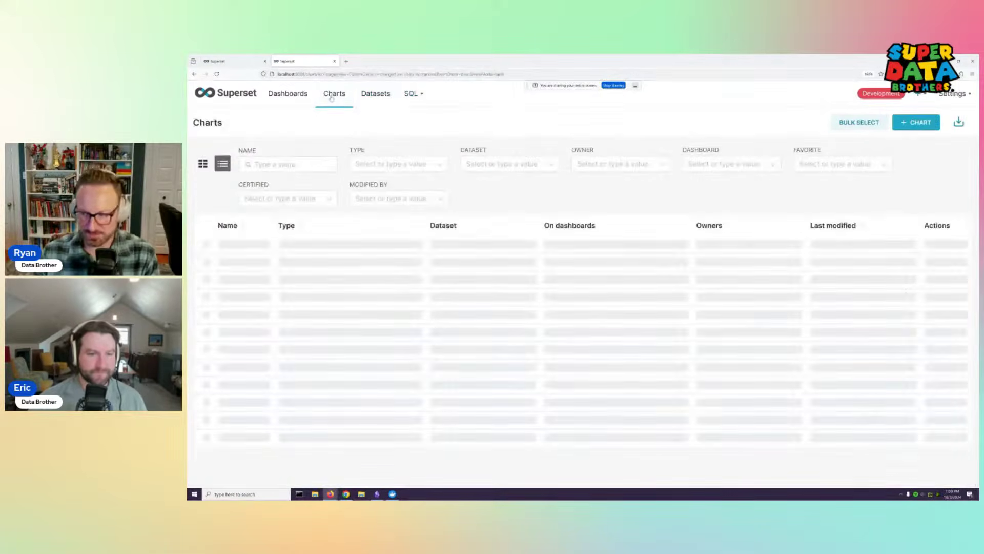
{"action": "left_click", "coordinate": [285, 99]}
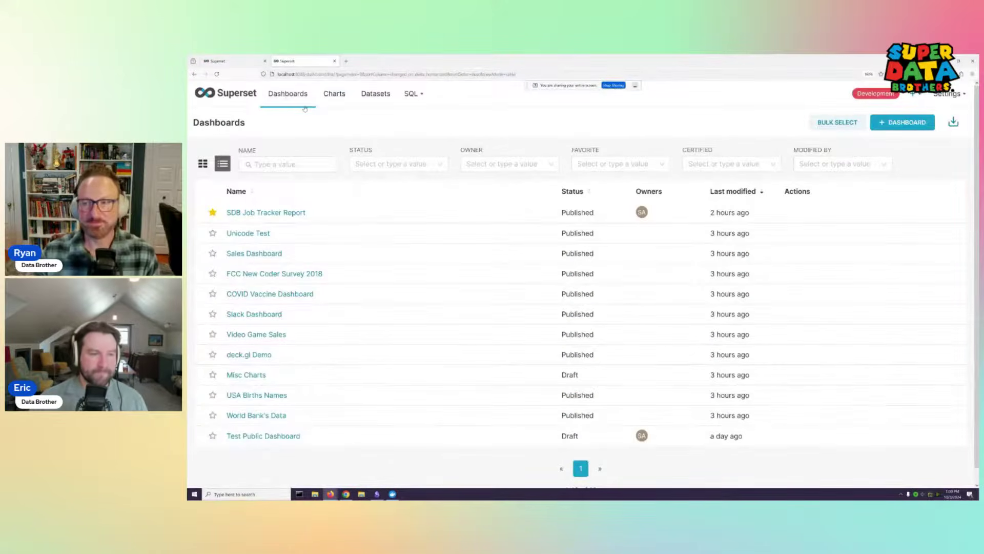